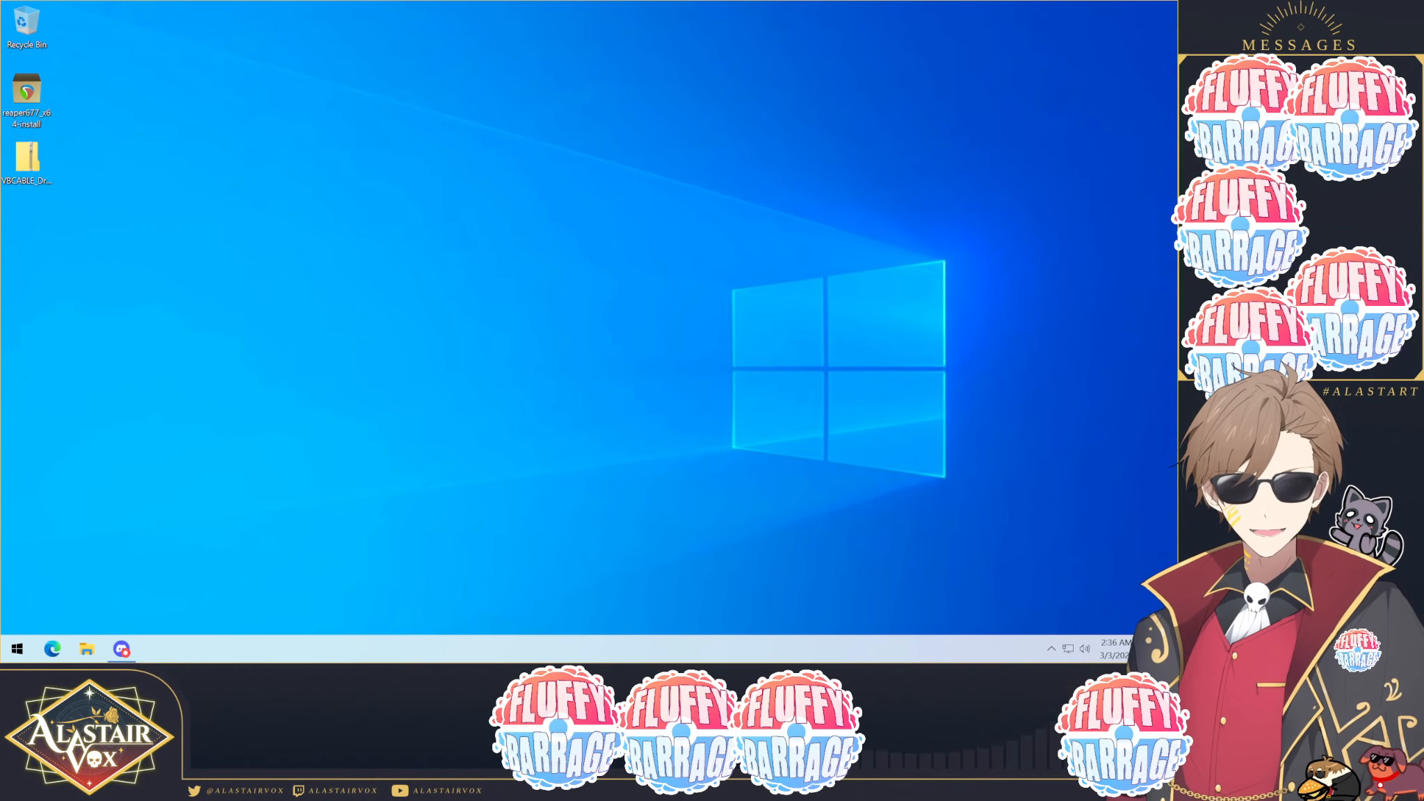
Step: Install REAPER v6.77 (x64) with the default folder and components, declining to run it immediately
{"action": "double_click", "coordinate": [26, 98]}
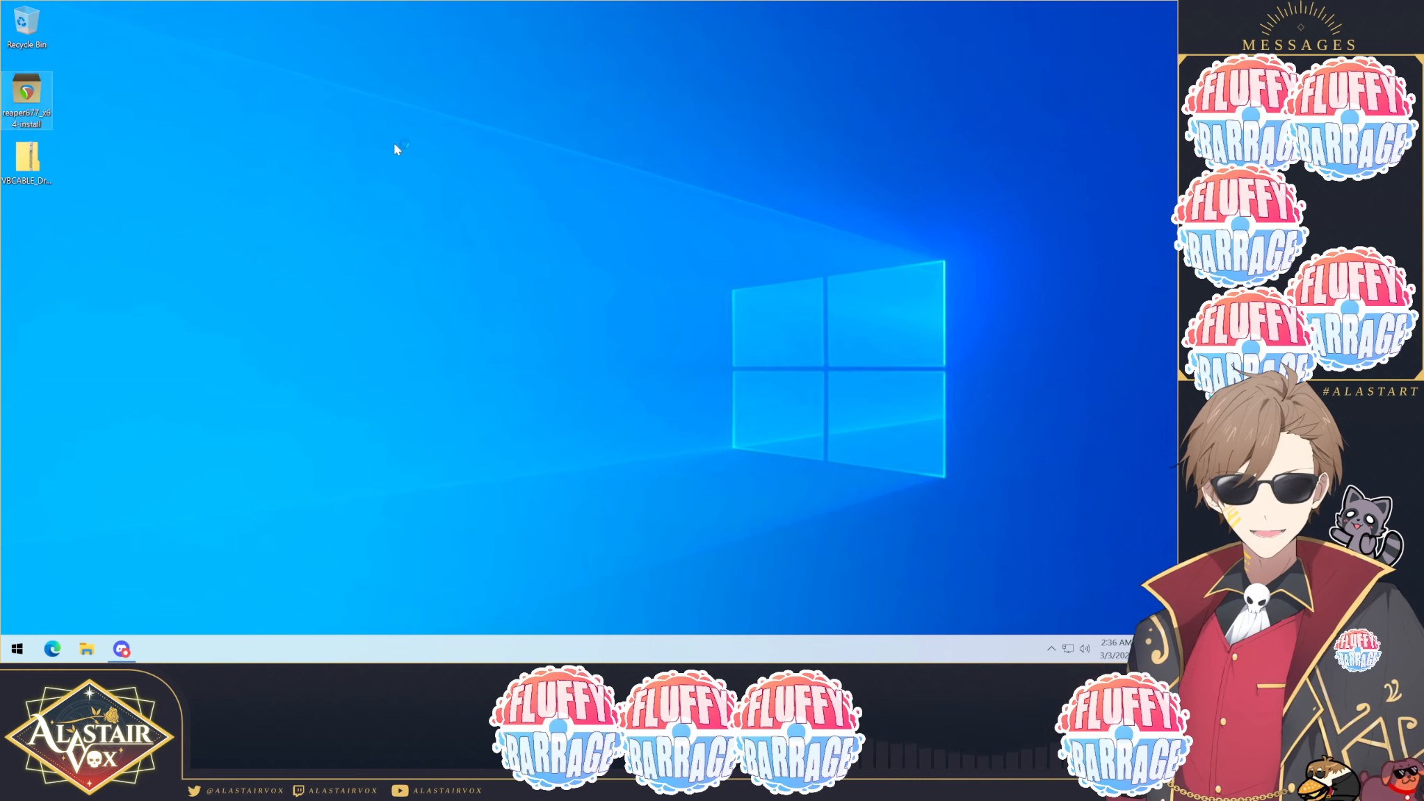
{"action": "left_click", "coordinate": [667, 435]}
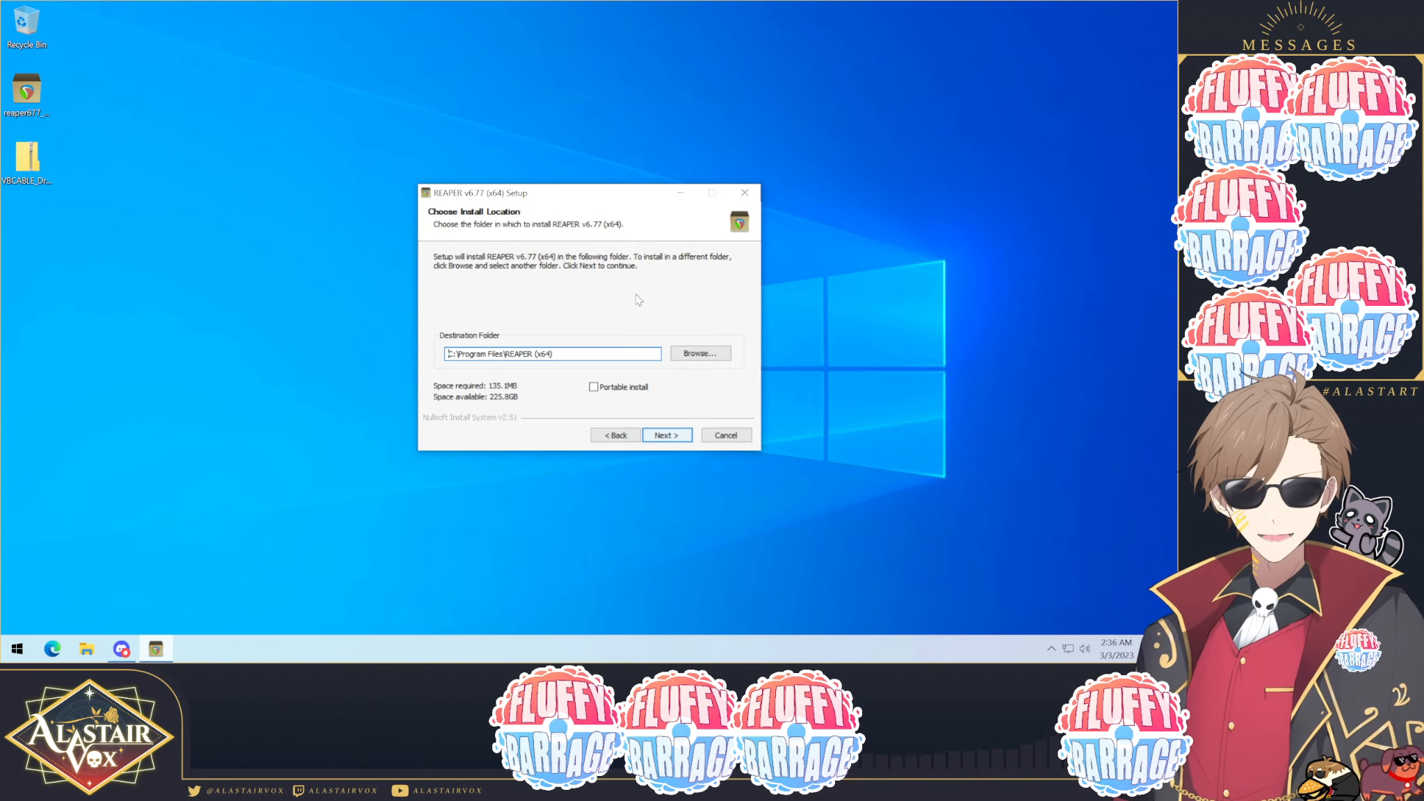
{"action": "left_click", "coordinate": [668, 435]}
{"action": "left_click", "coordinate": [558, 415]}
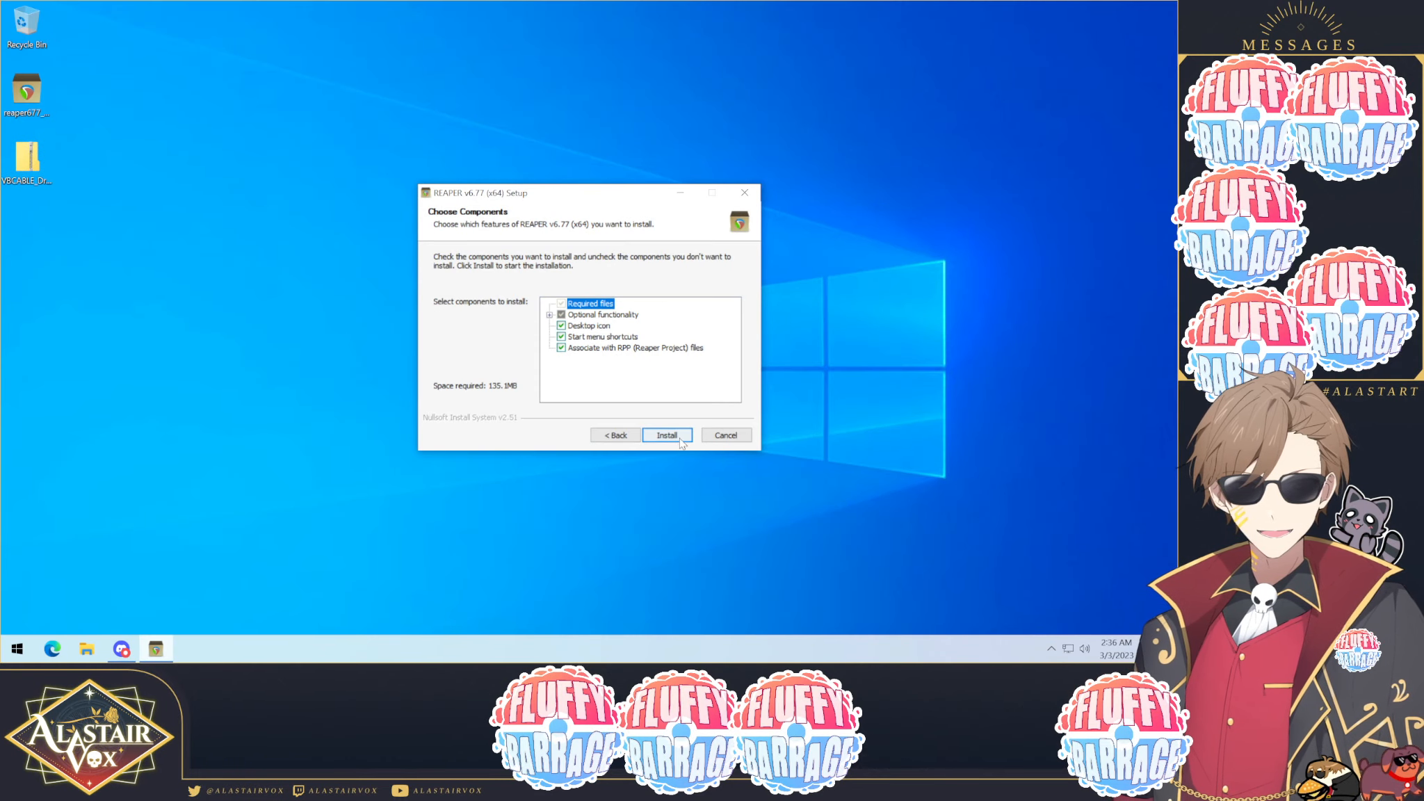
{"action": "left_click", "coordinate": [680, 441]}
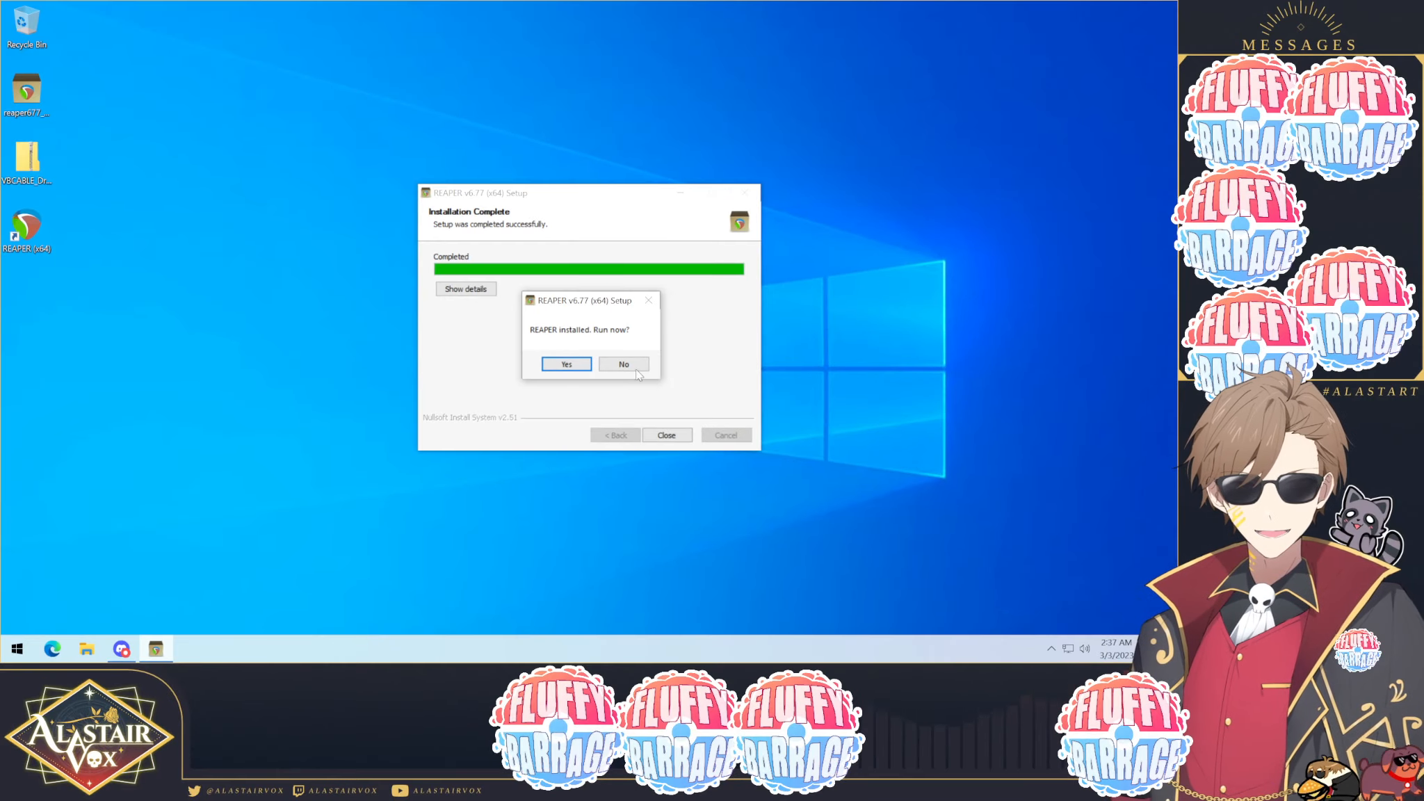
{"action": "left_click", "coordinate": [623, 365]}
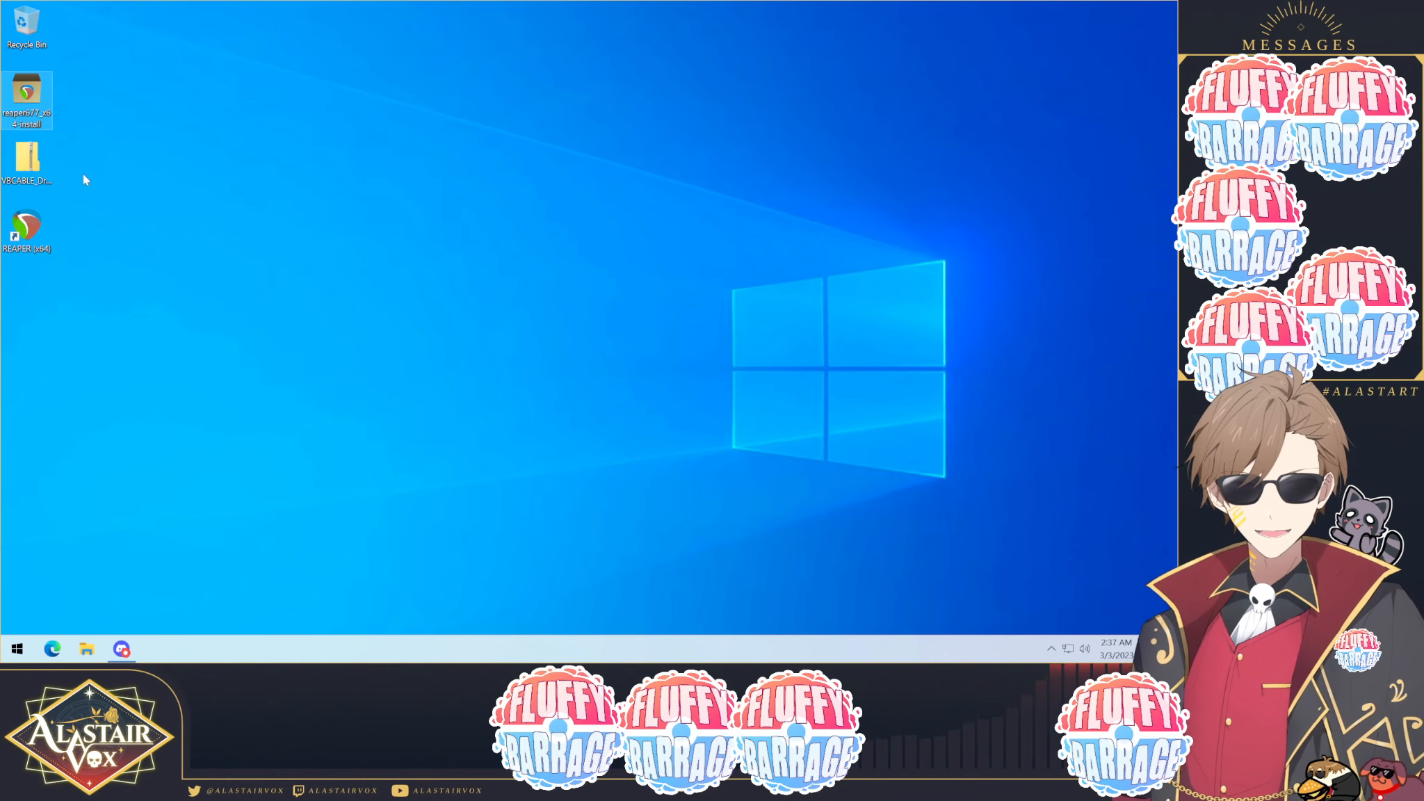
Step: Extract the VBCABLE_Driver_Pack43 zip folder to the desktop
{"action": "left_click", "coordinate": [28, 170]}
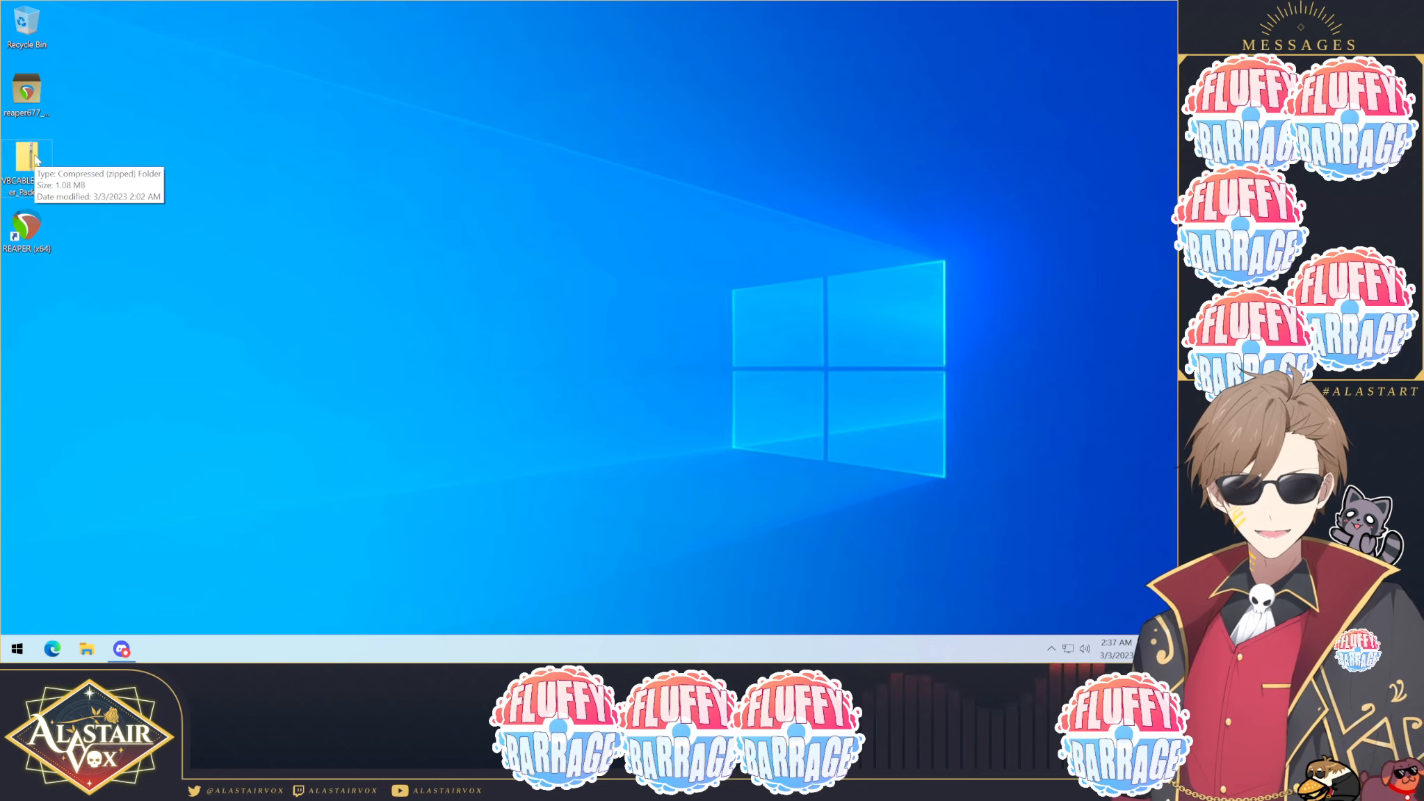
{"action": "right_click", "coordinate": [34, 159]}
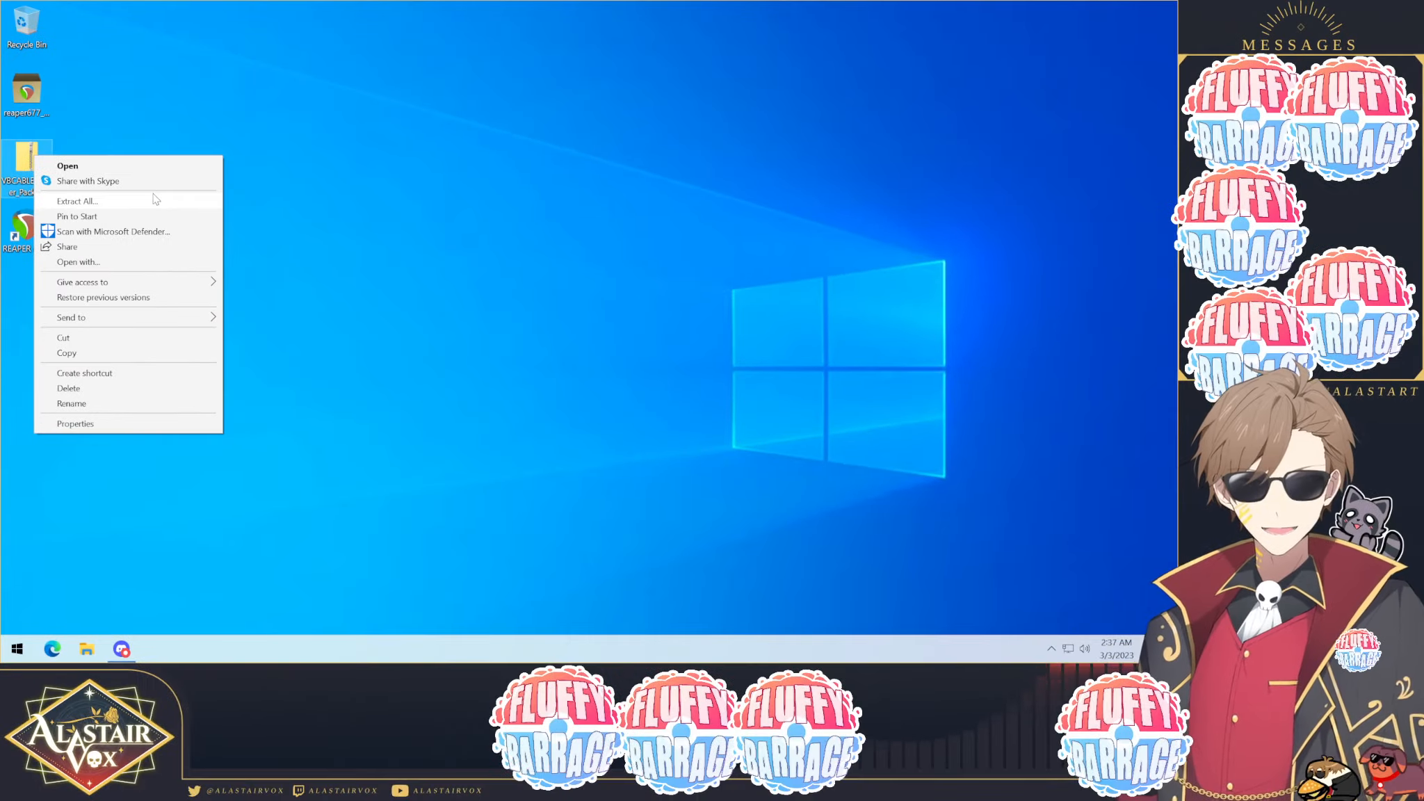
{"action": "left_click", "coordinate": [280, 352]}
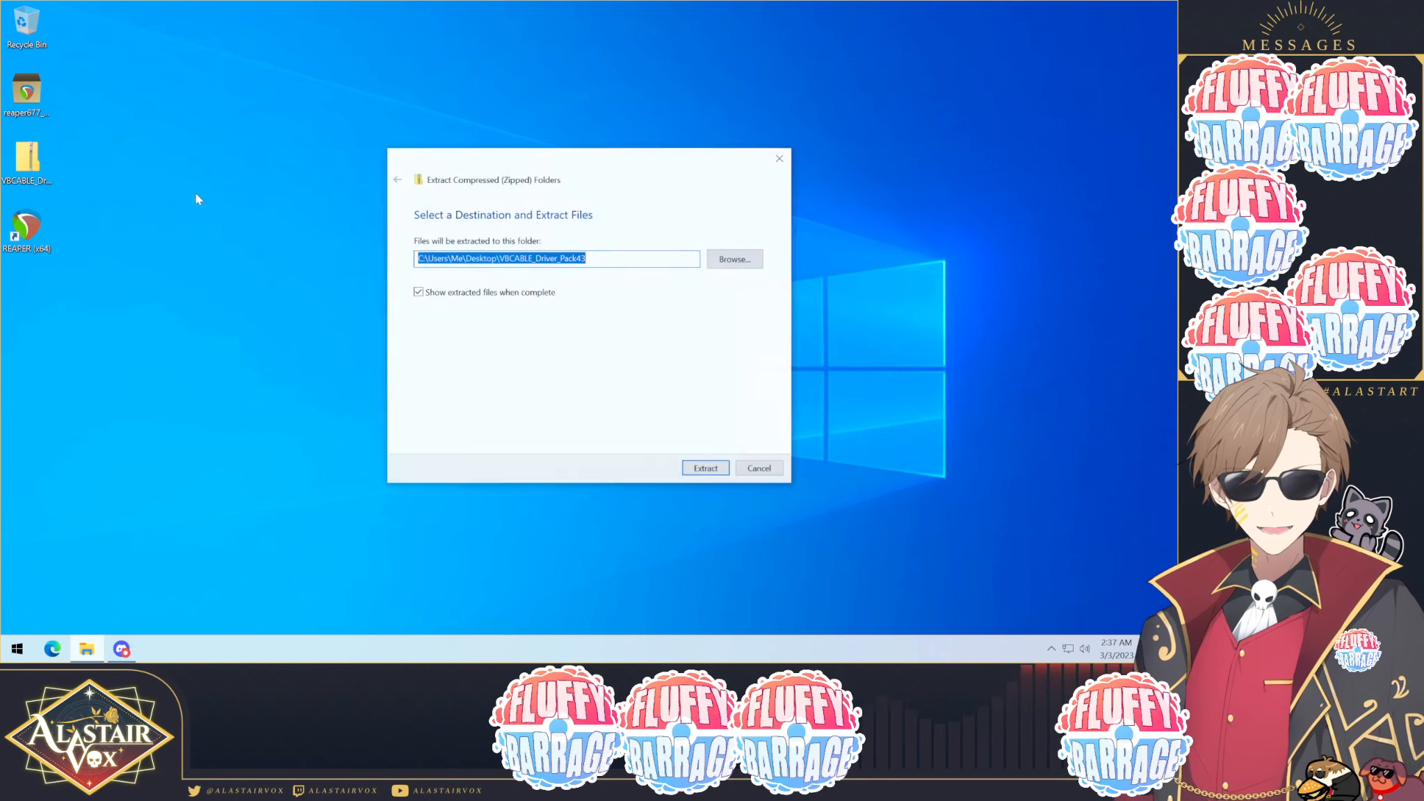
{"action": "left_click", "coordinate": [706, 469]}
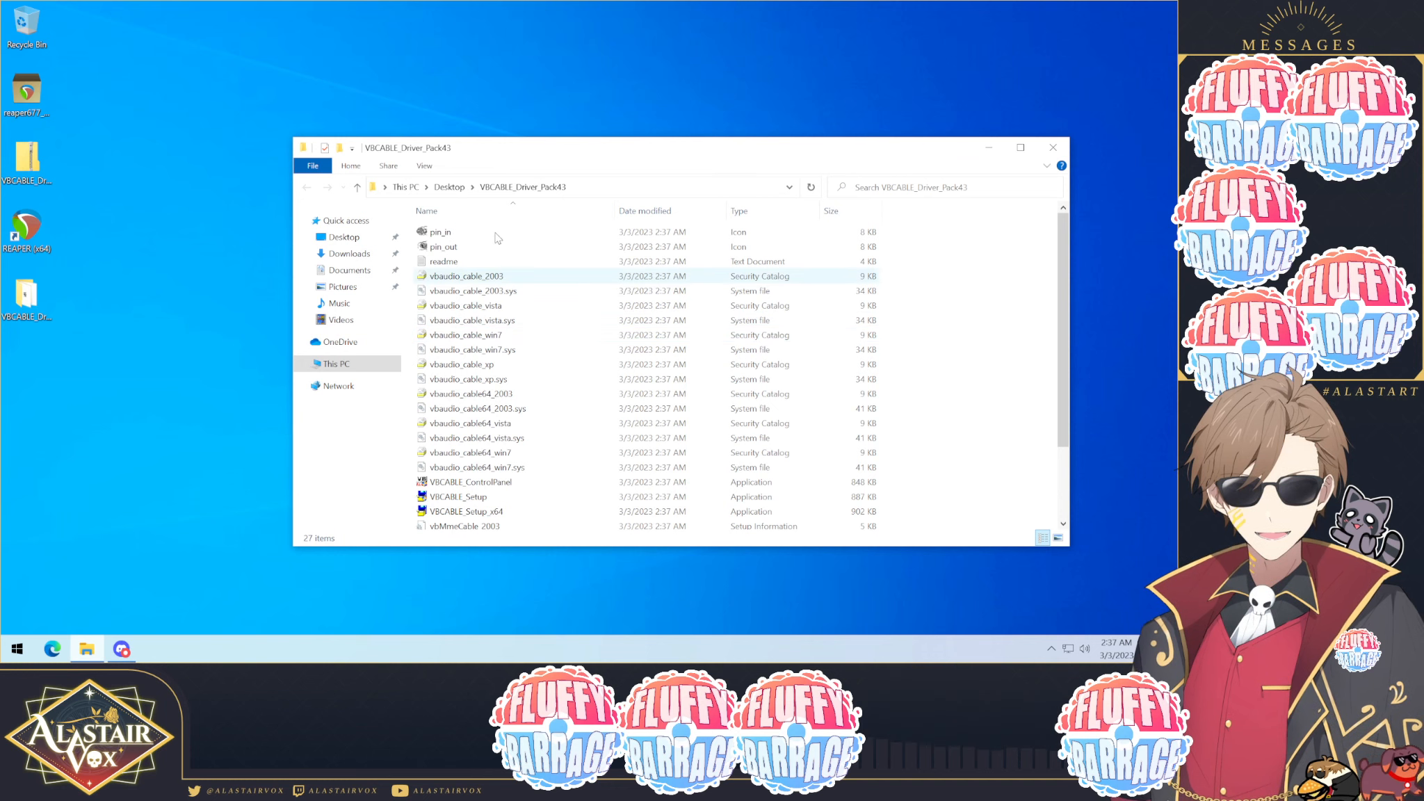
Step: Run VBCABLE_Setup_x64 as administrator and install the VB-Audio Virtual Cable driver, trusting the publisher
{"action": "scroll", "coordinate": [485, 314], "scroll_direction": "down", "scroll_amount": 2}
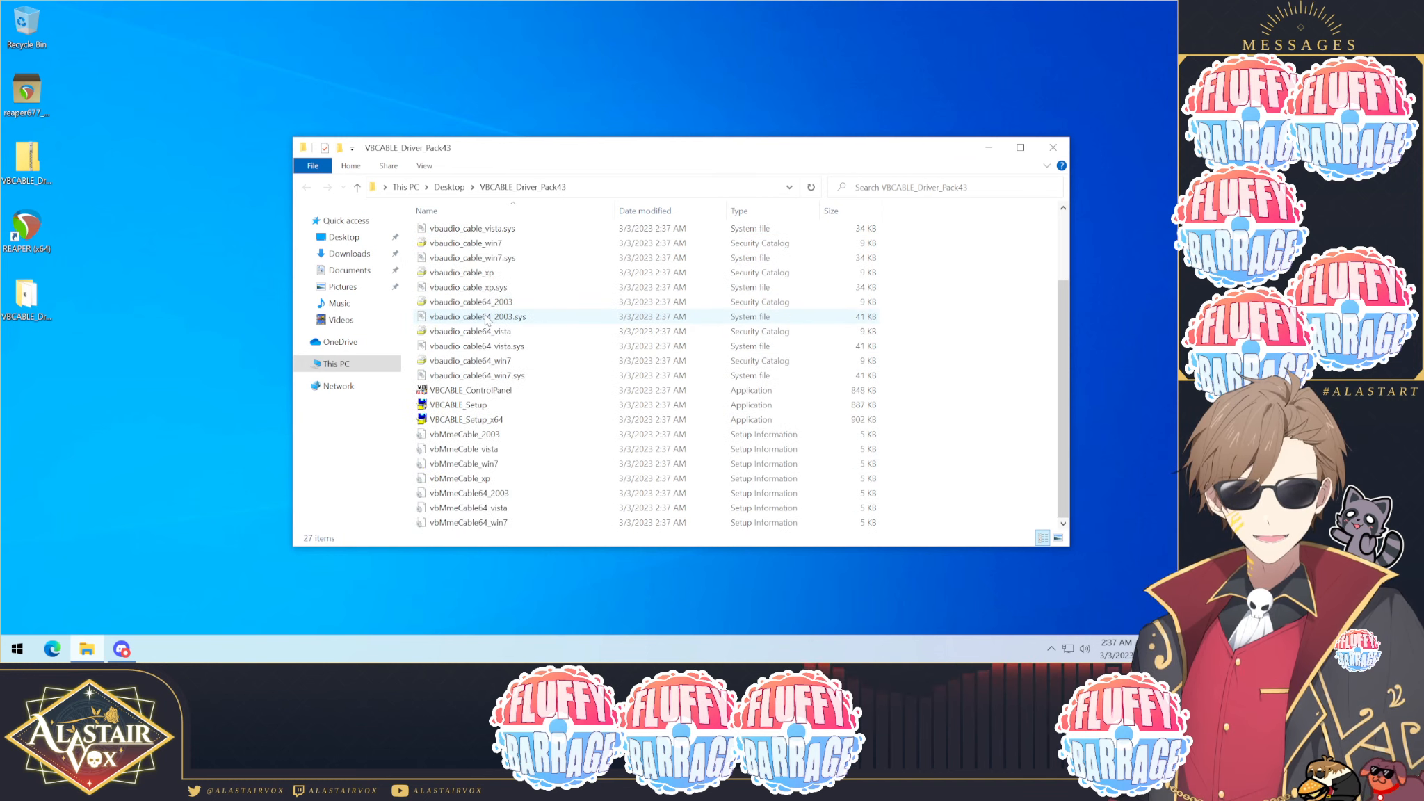
{"action": "left_click", "coordinate": [451, 424]}
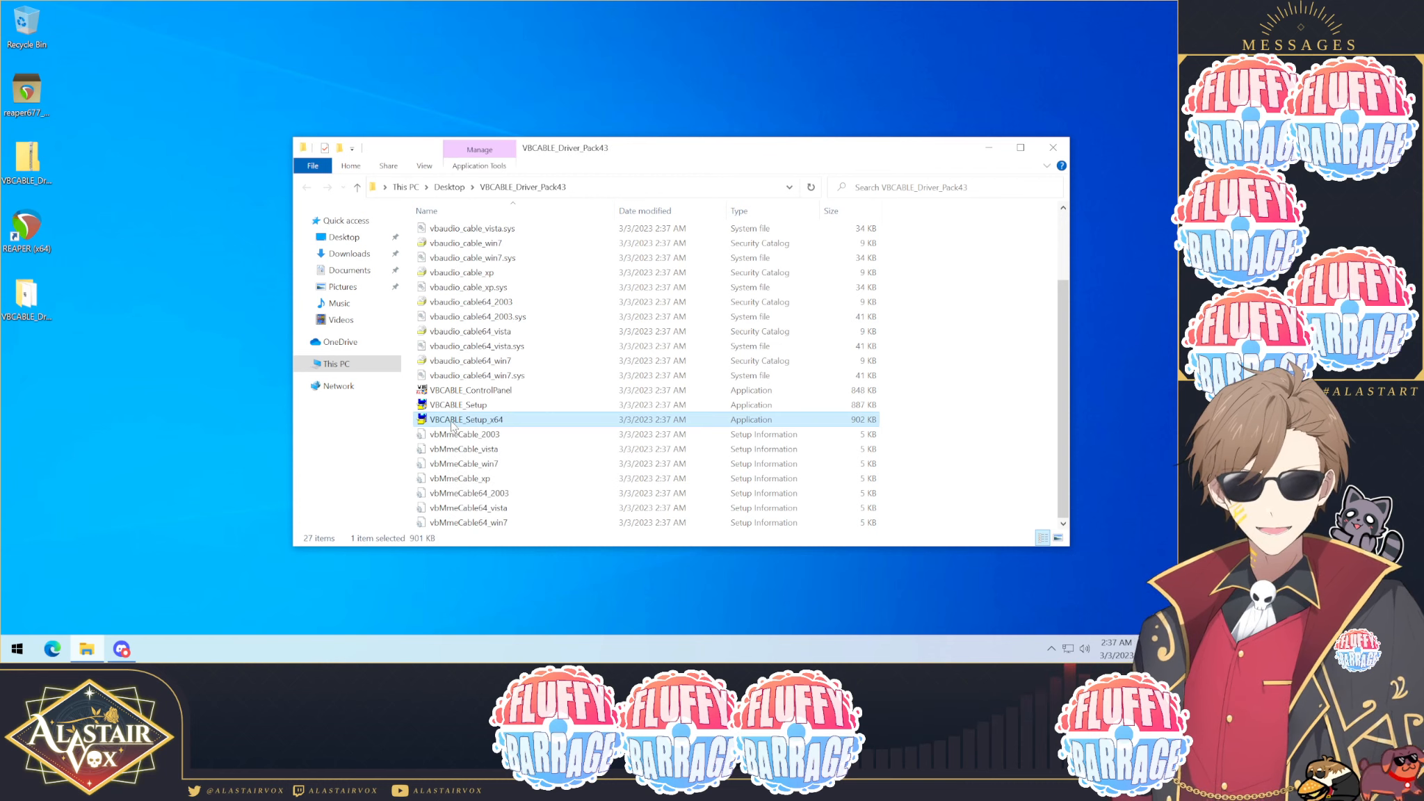
{"action": "right_click", "coordinate": [513, 424]}
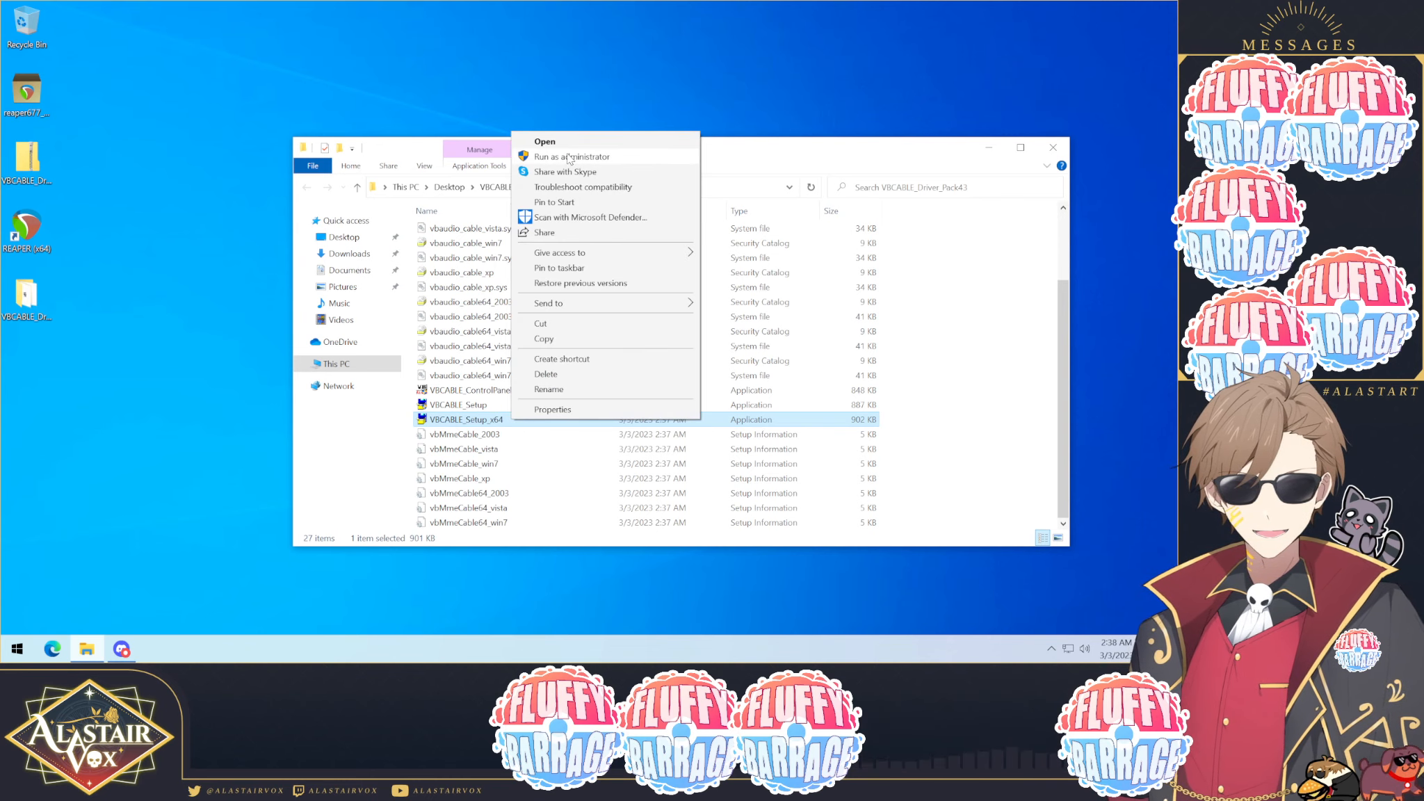
{"action": "left_click", "coordinate": [616, 157]}
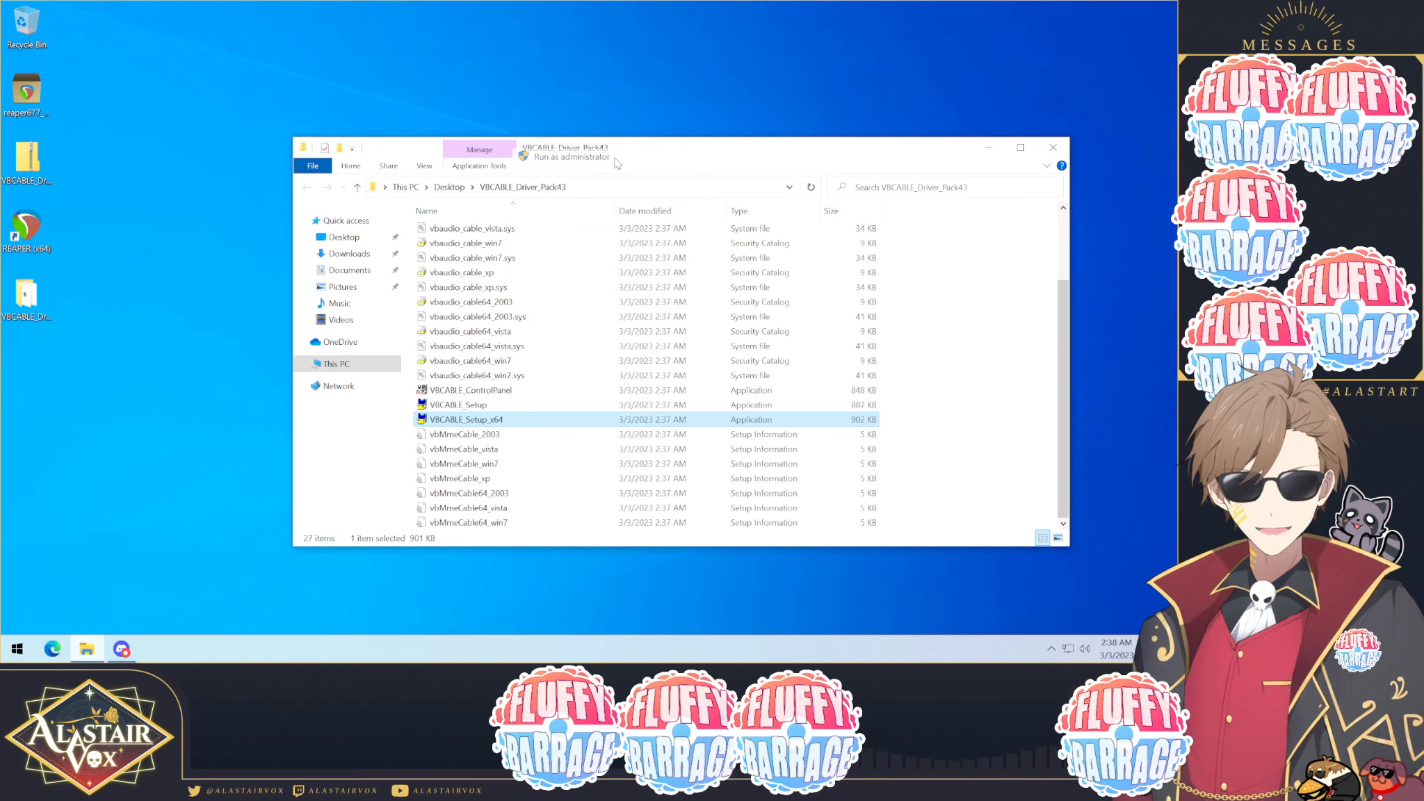
{"action": "left_click", "coordinate": [626, 417]}
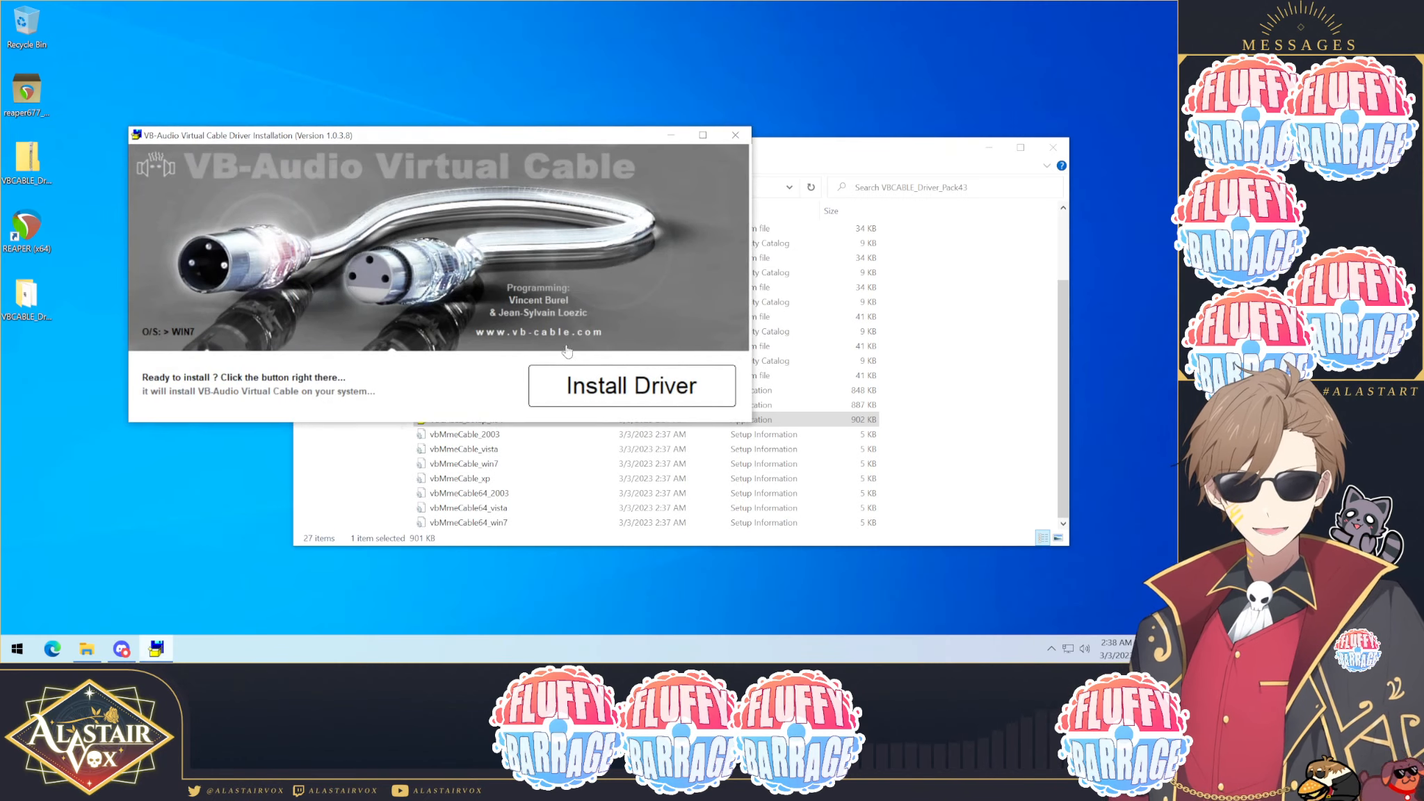
{"action": "left_click", "coordinate": [741, 394]}
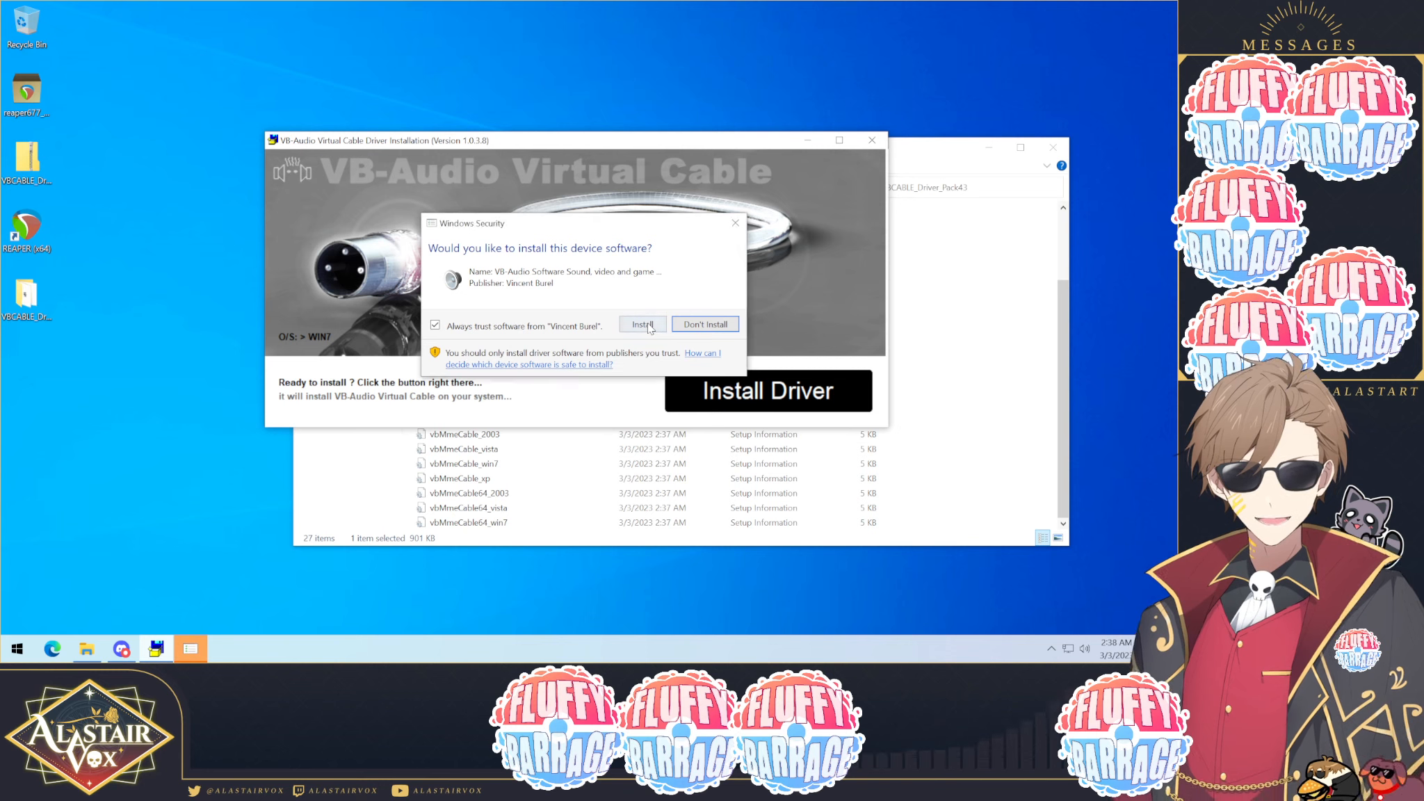
{"action": "left_click", "coordinate": [642, 324]}
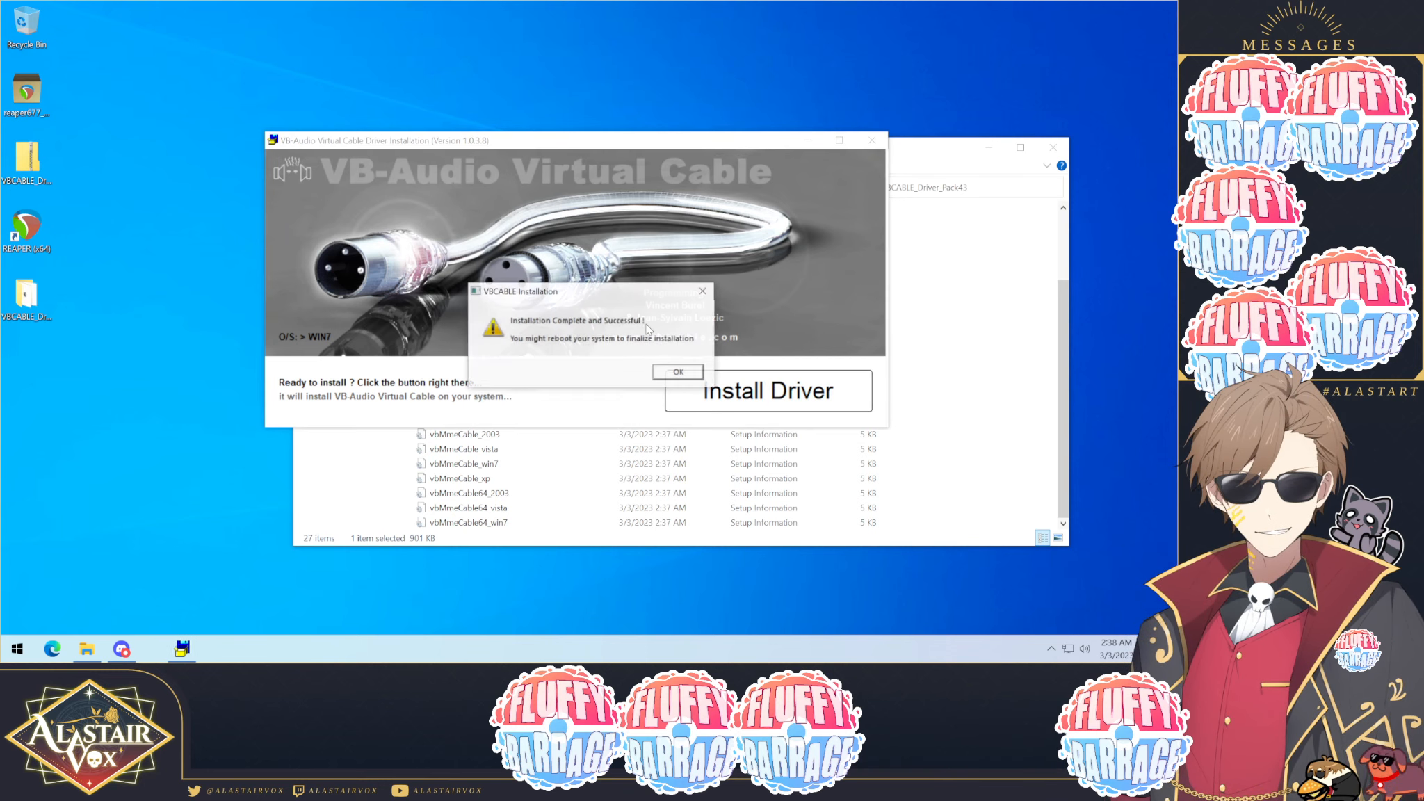
{"action": "left_click", "coordinate": [670, 373]}
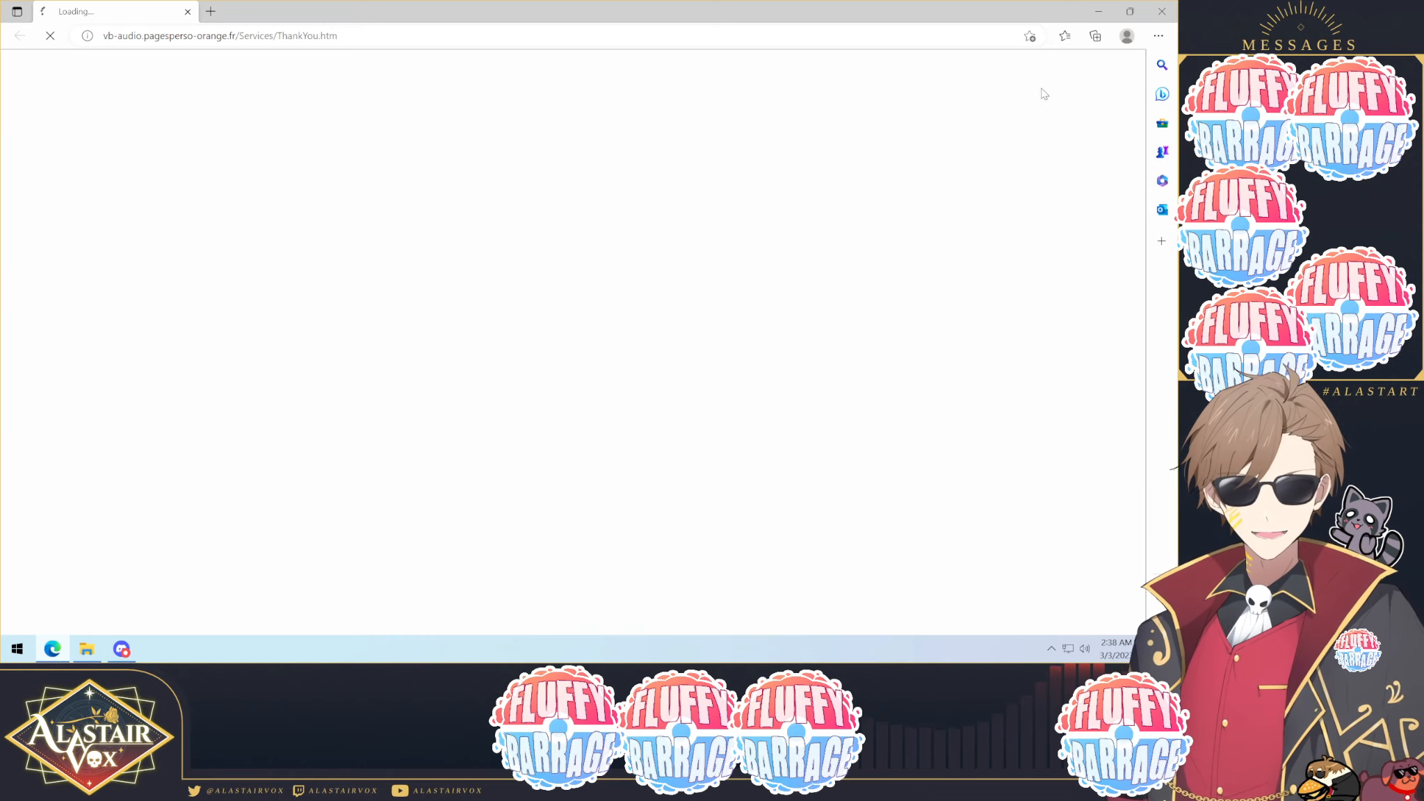
Step: Close the thank-you web page and the driver folder, then restart the computer
{"action": "left_click", "coordinate": [1160, 14]}
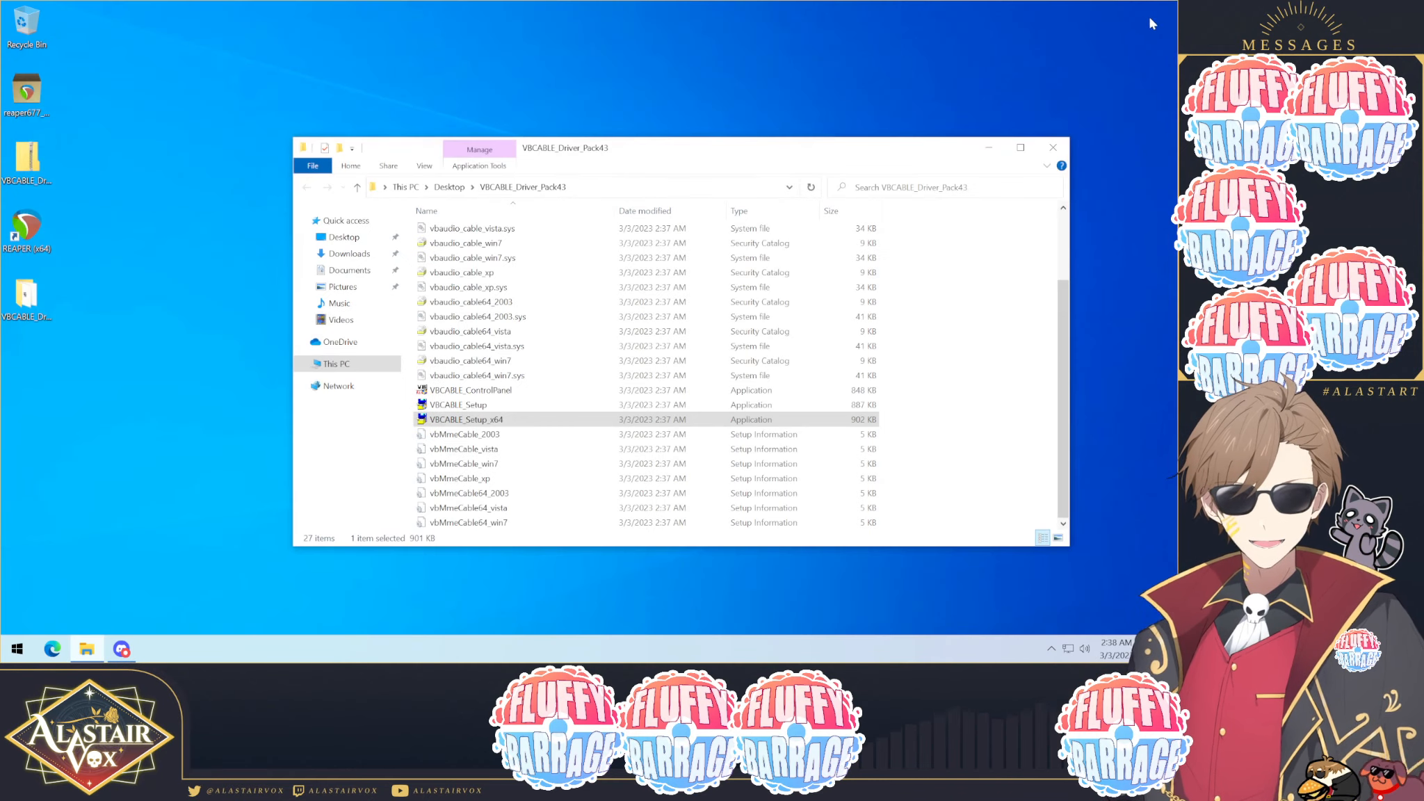
{"action": "left_click", "coordinate": [1053, 147]}
{"action": "left_click", "coordinate": [17, 649]}
{"action": "left_click", "coordinate": [17, 617]}
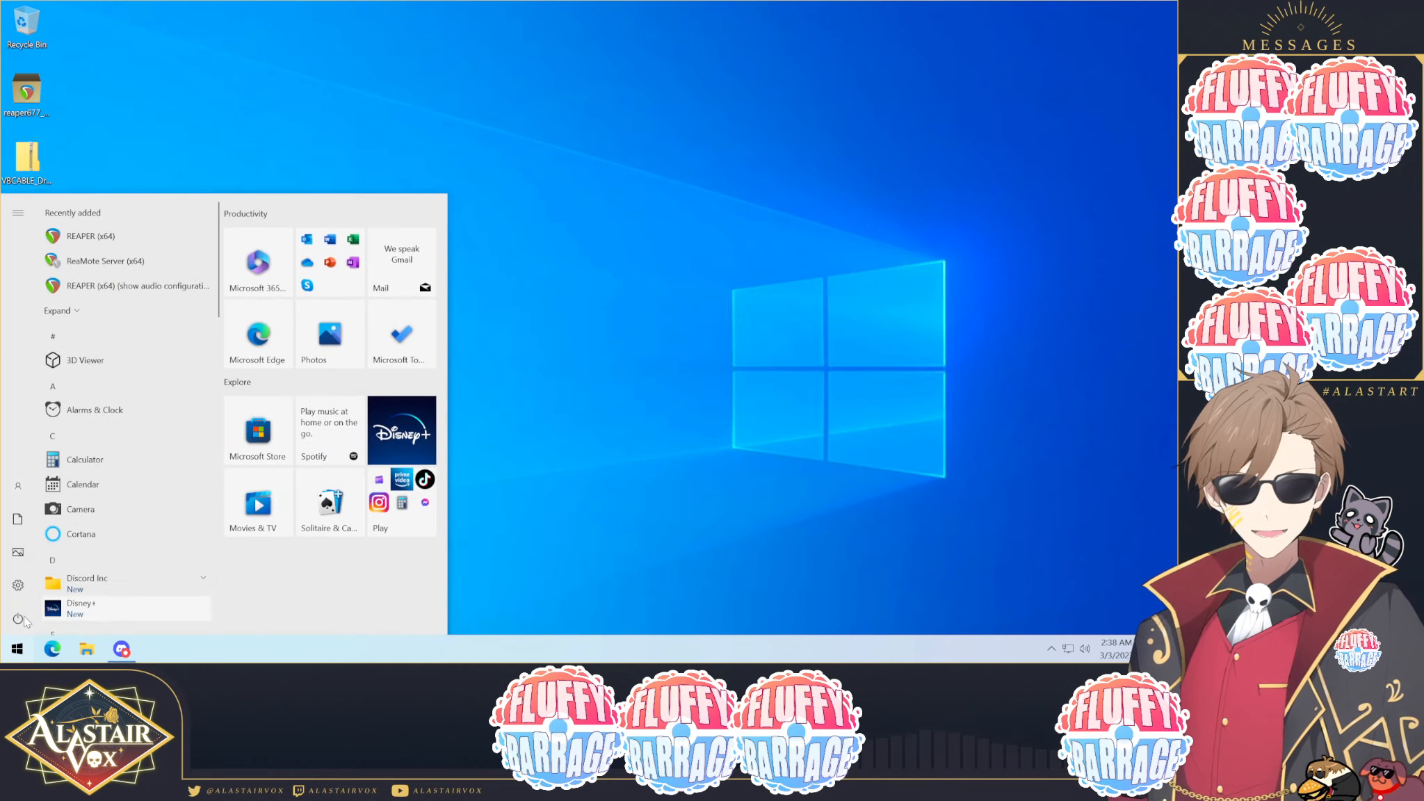
{"action": "left_click", "coordinate": [43, 584]}
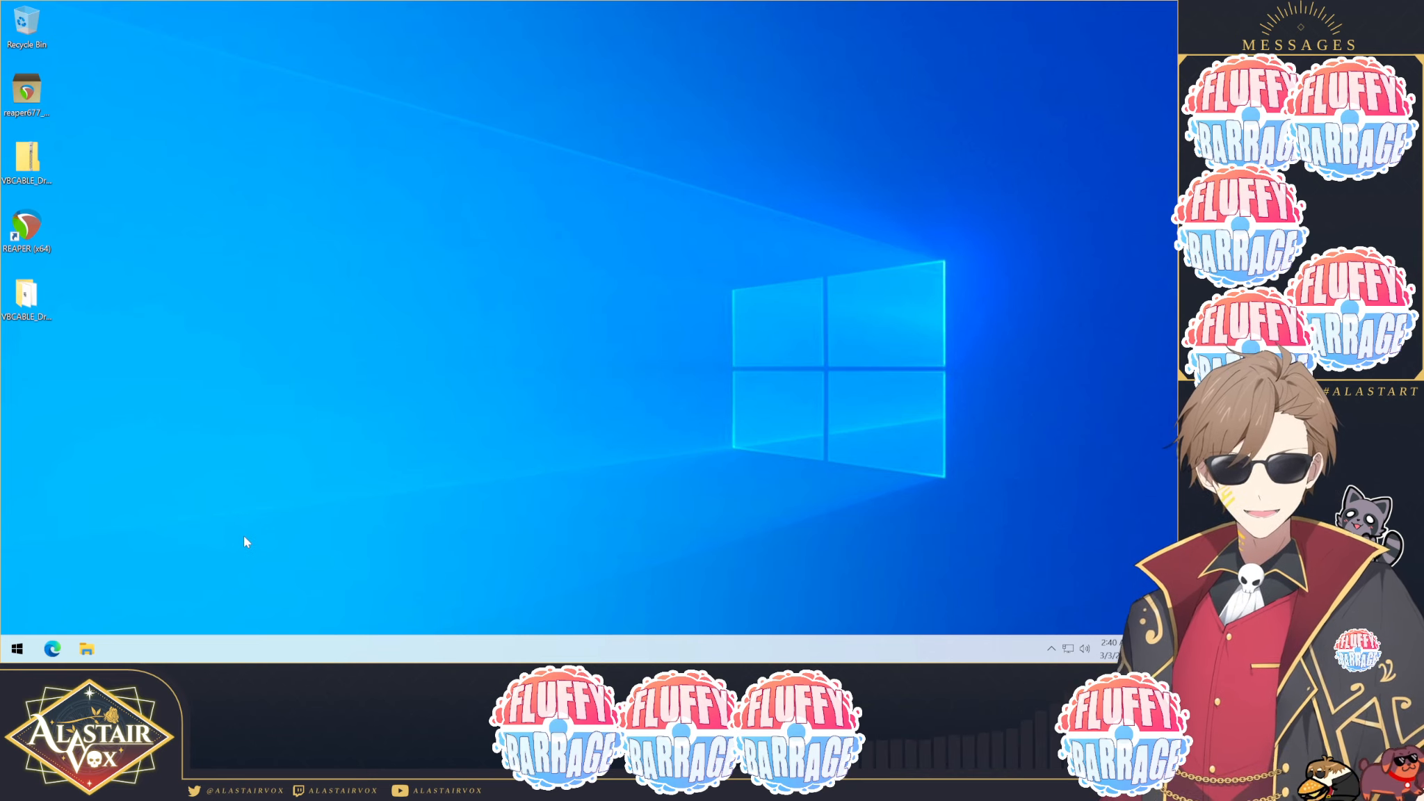
Step: Search for sound and open the Sound settings
{"action": "left_click", "coordinate": [17, 647]}
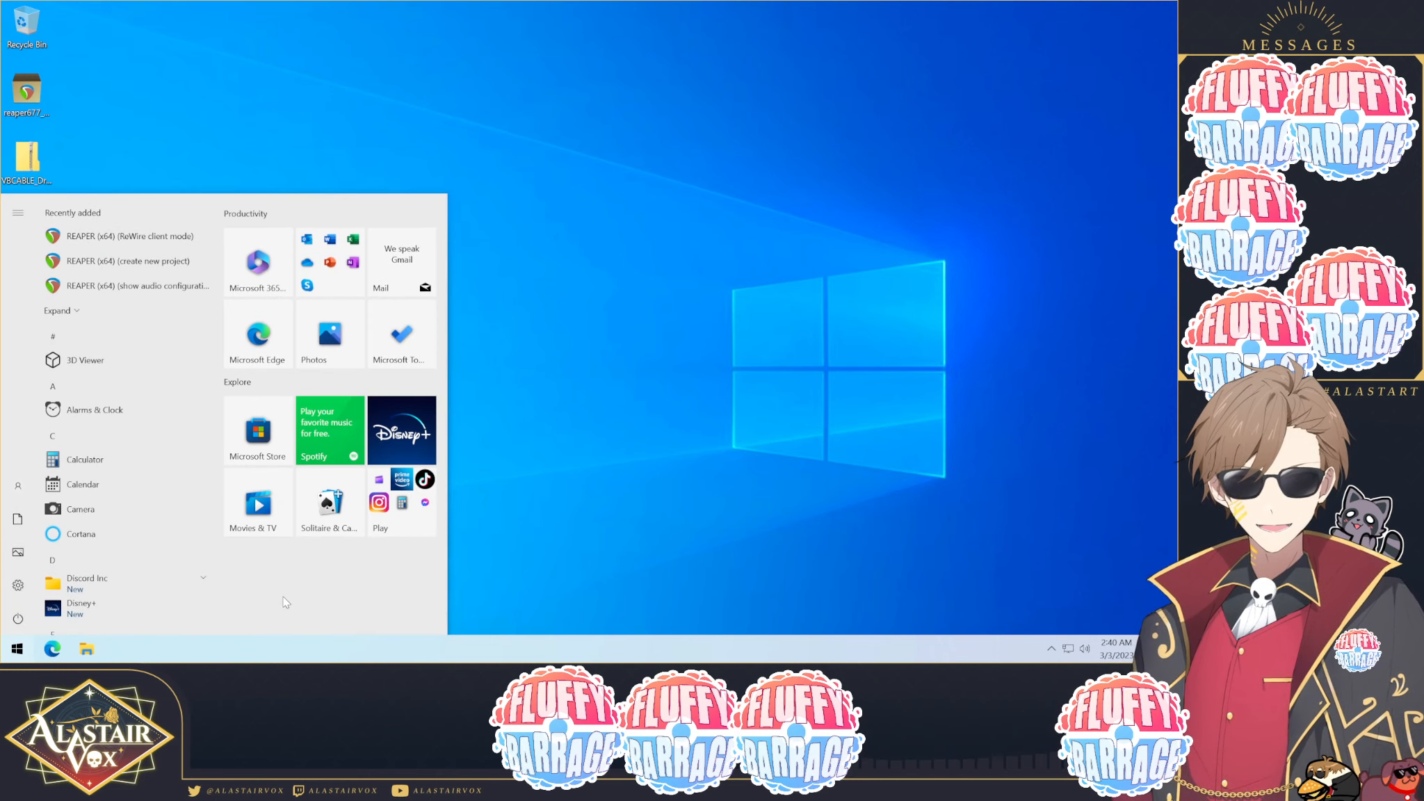
{"action": "type", "text": "sound"}
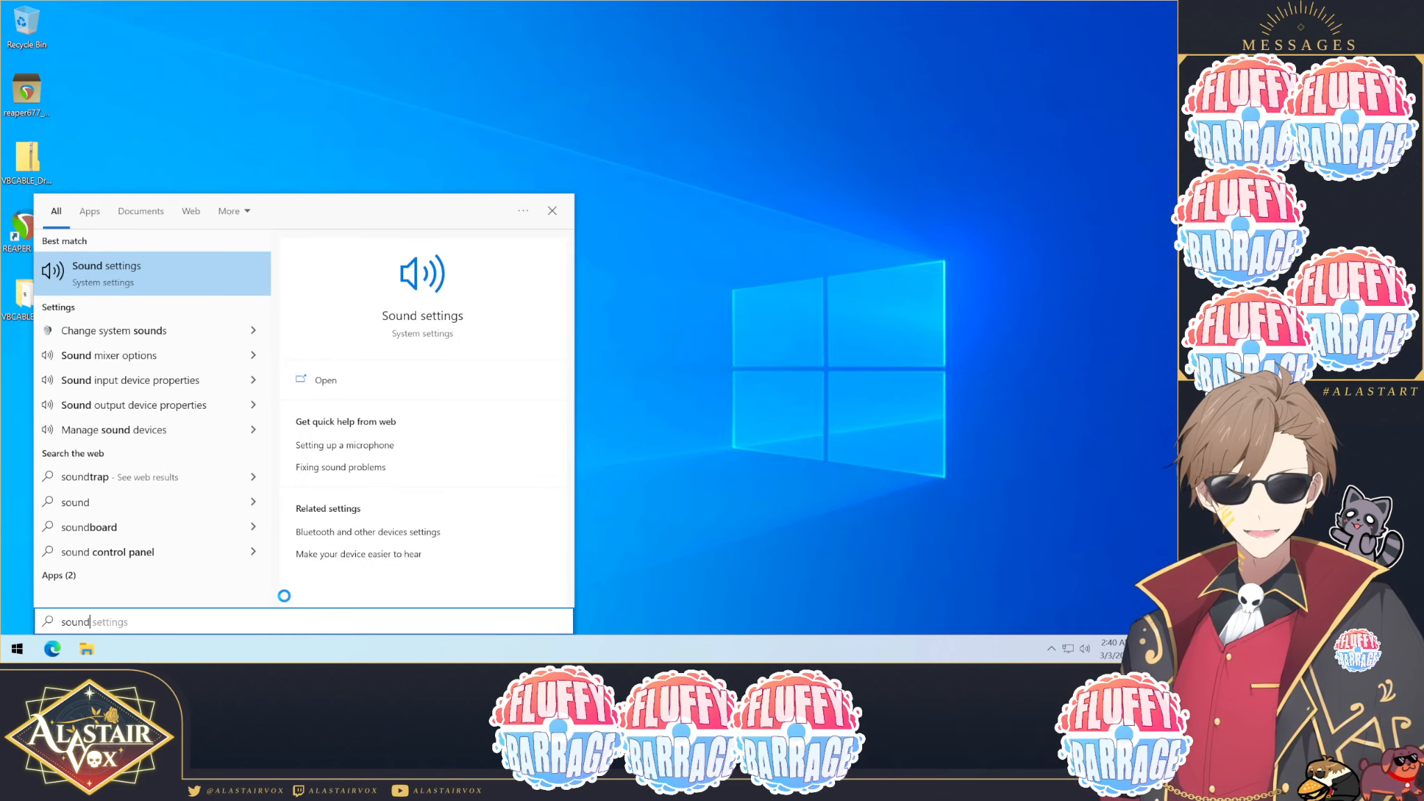
{"action": "left_click", "coordinate": [146, 280]}
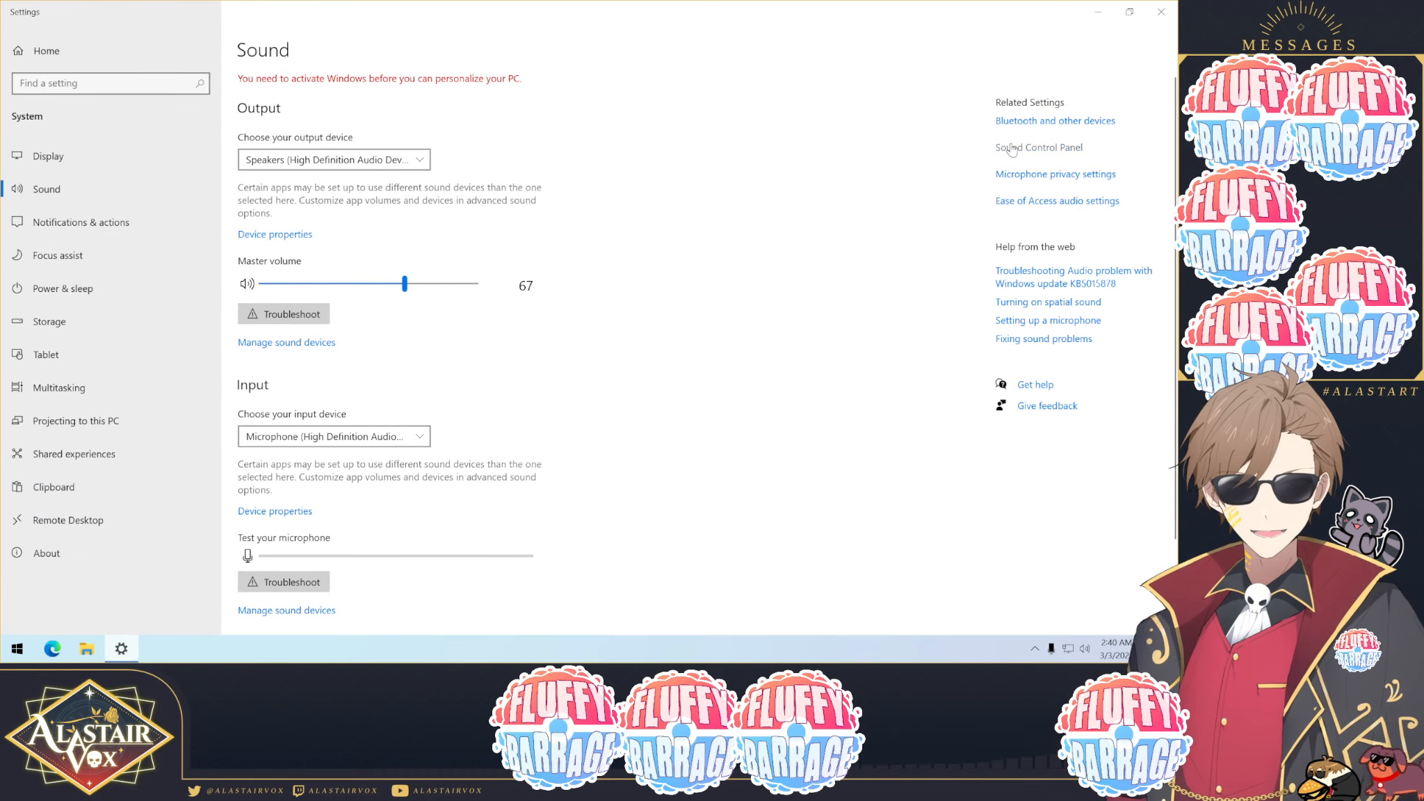
Step: Open the Sound Control Panel, close the Settings window, and move the Sound dialog to the centre
{"action": "left_click", "coordinate": [1018, 150]}
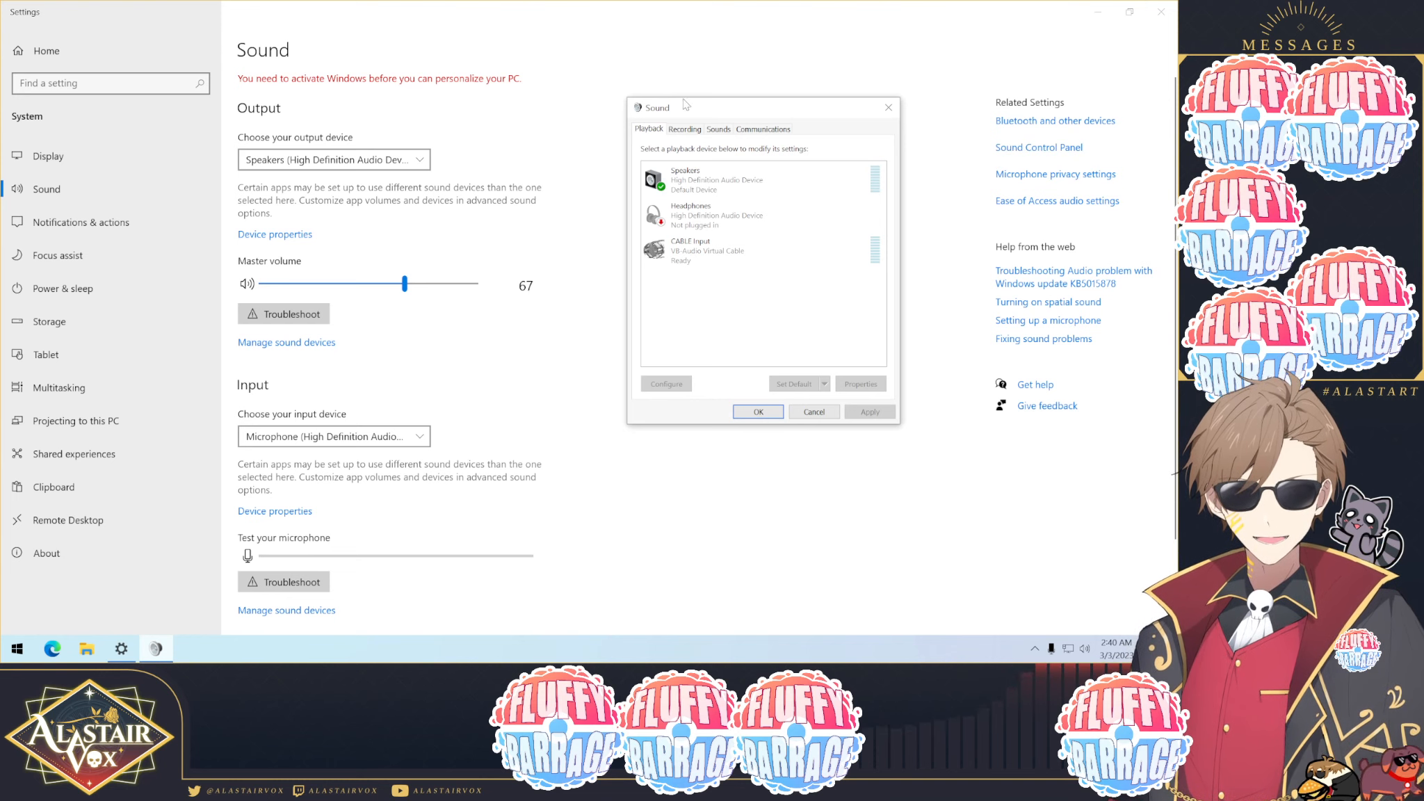
{"action": "left_click", "coordinate": [656, 482]}
{"action": "scroll", "coordinate": [644, 334], "scroll_direction": "down", "scroll_amount": 2}
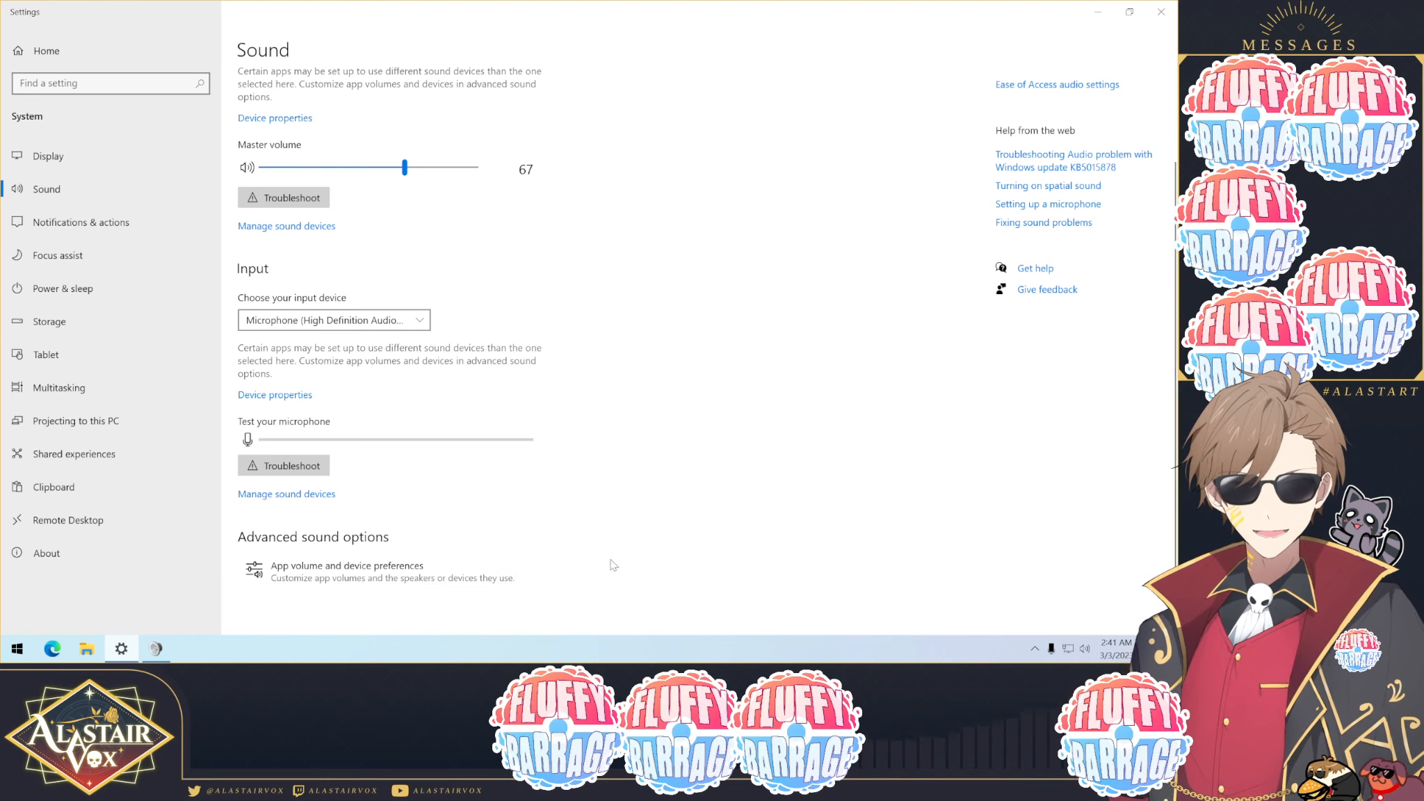
{"action": "left_click", "coordinate": [1159, 11]}
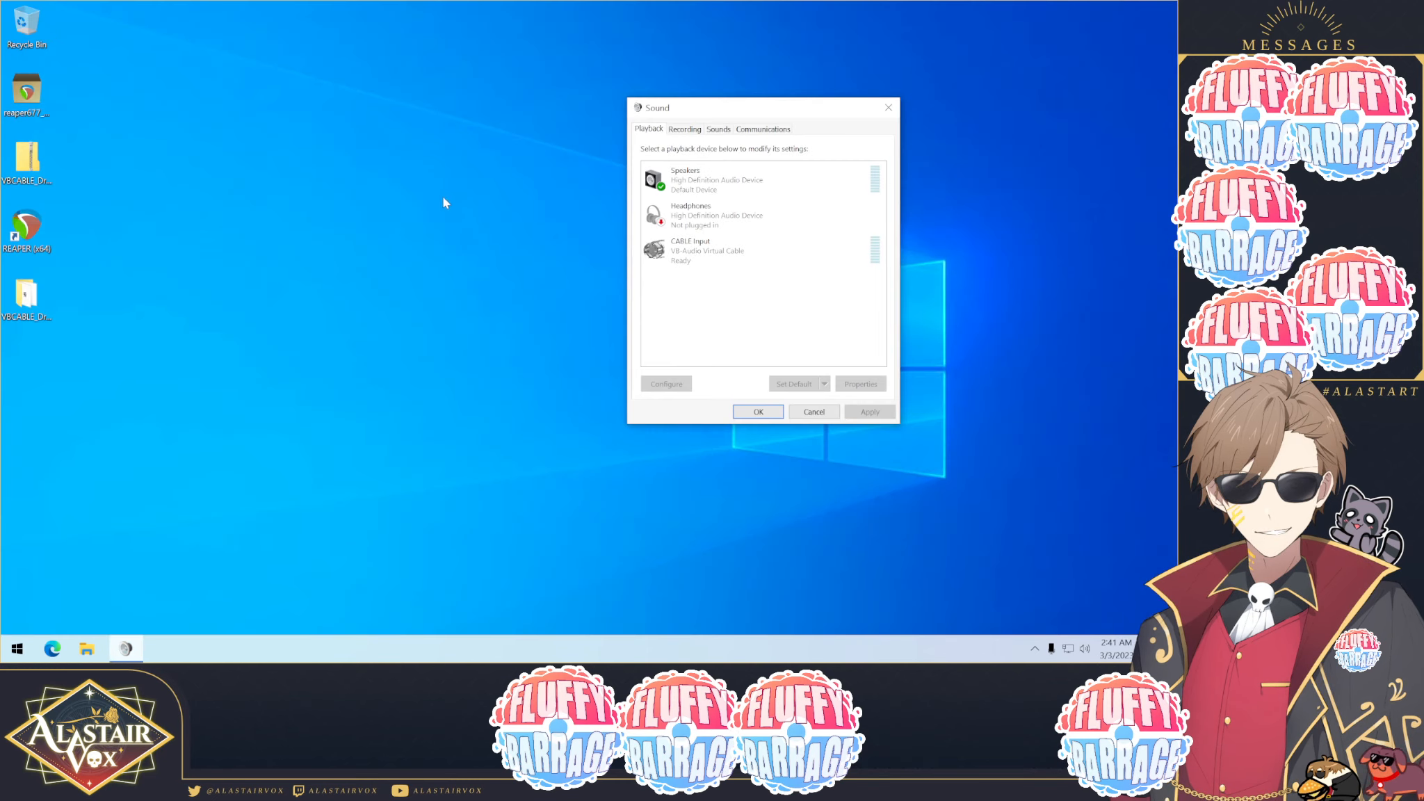
{"action": "left_click_drag", "start_coordinate": [716, 111], "coordinate": [578, 160]}
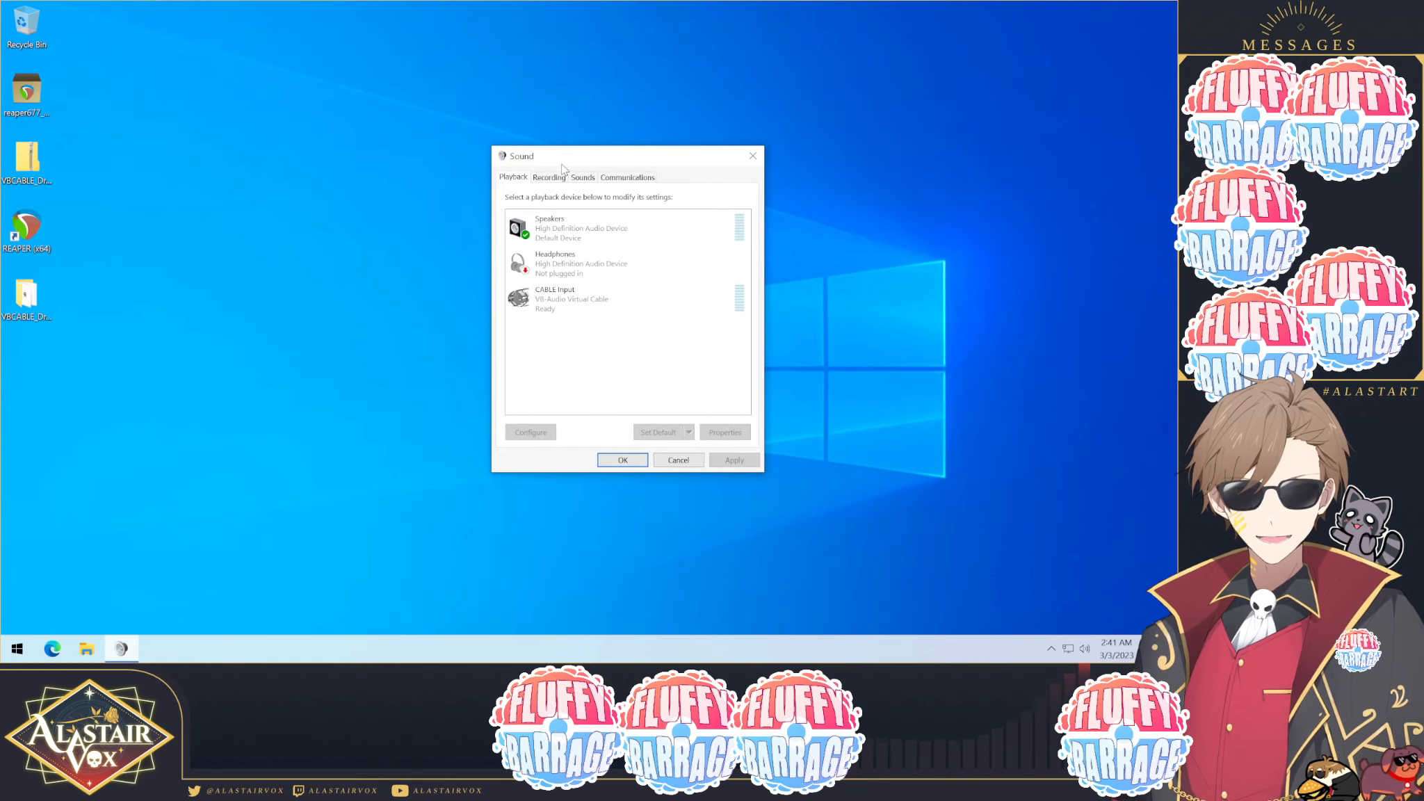
Step: Open the microphone's recording properties and set its default format to 2 channel, 16 bit, 44100 Hz (CD Quality)
{"action": "left_click", "coordinate": [557, 179]}
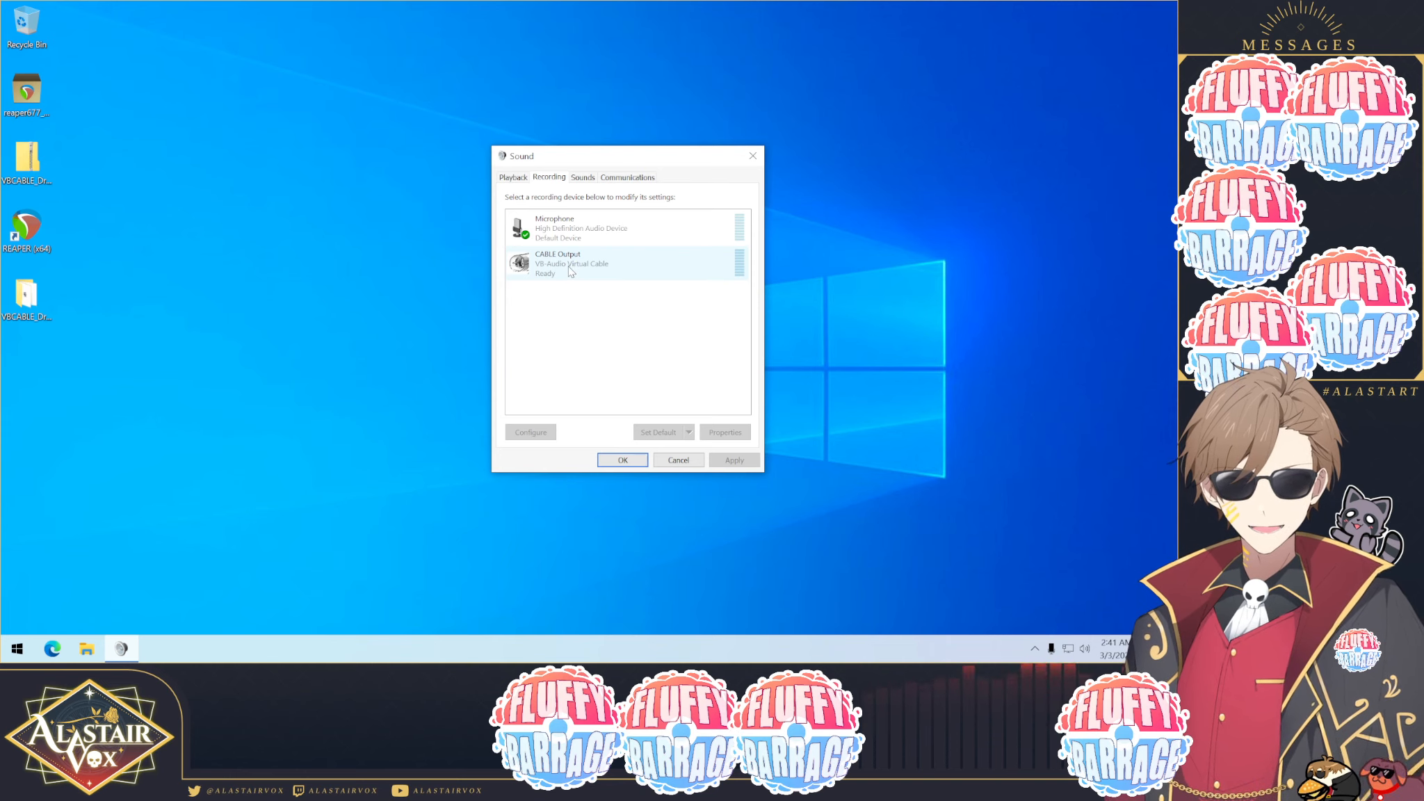
{"action": "right_click", "coordinate": [554, 228]}
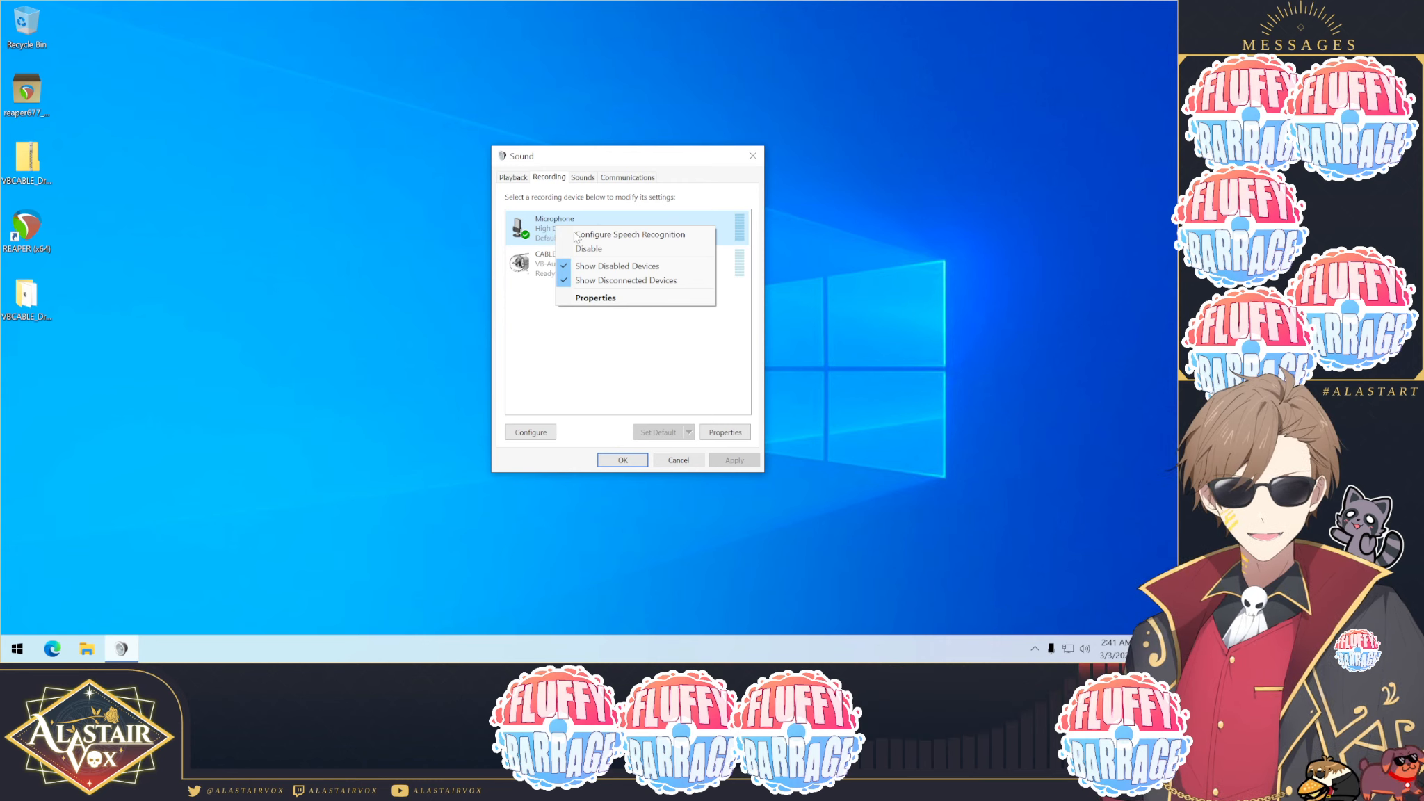
{"action": "left_click", "coordinate": [606, 303]}
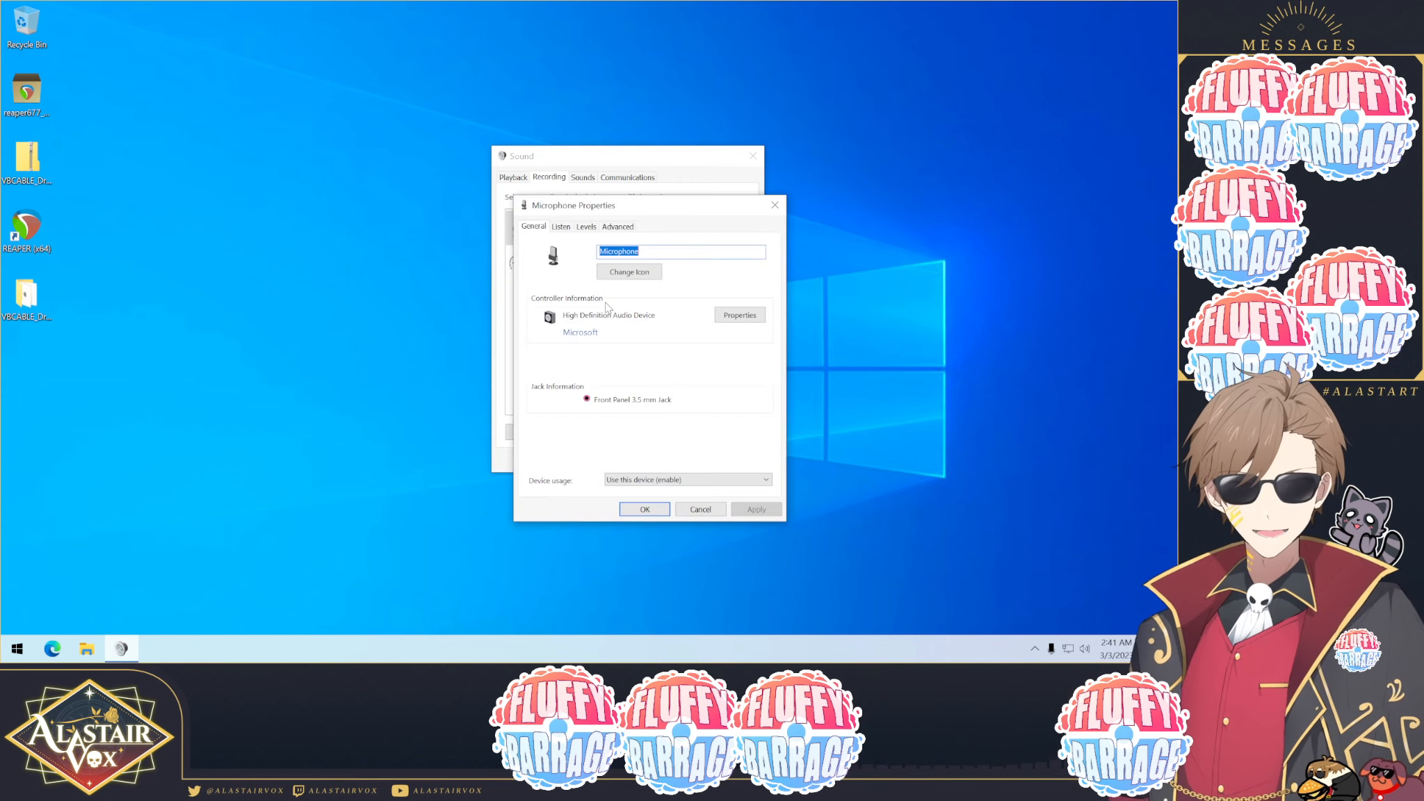
{"action": "left_click", "coordinate": [612, 229]}
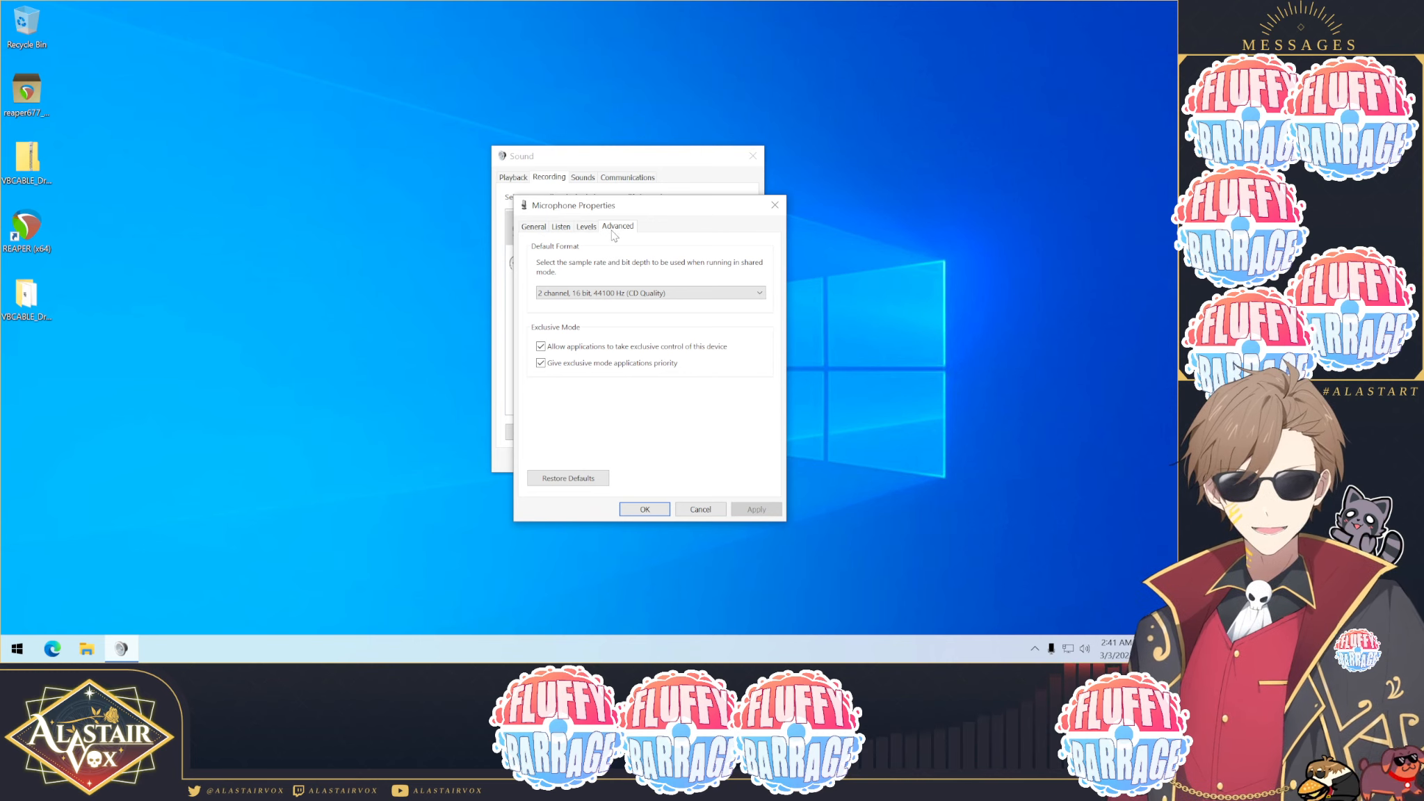
{"action": "left_click", "coordinate": [603, 293]}
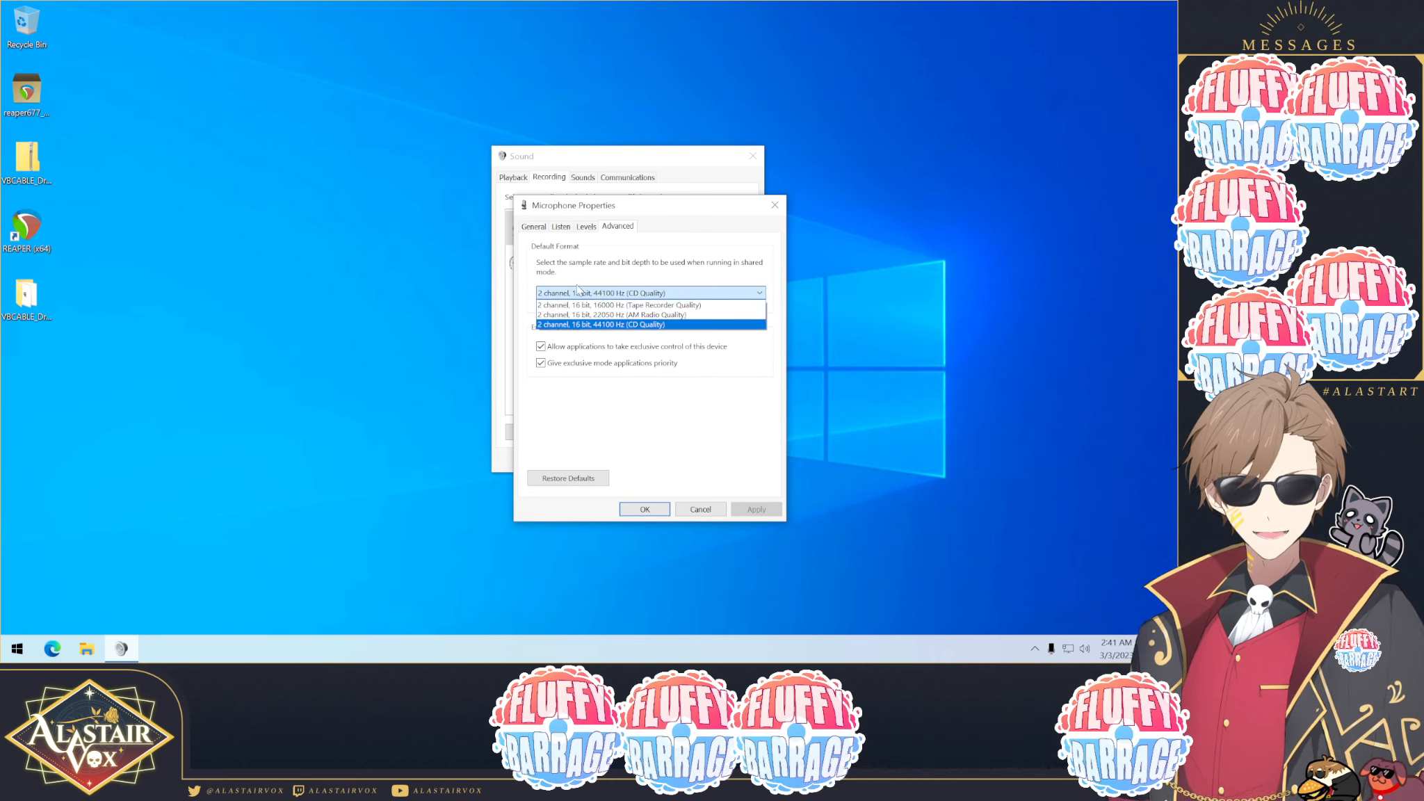
{"action": "left_click", "coordinate": [589, 325]}
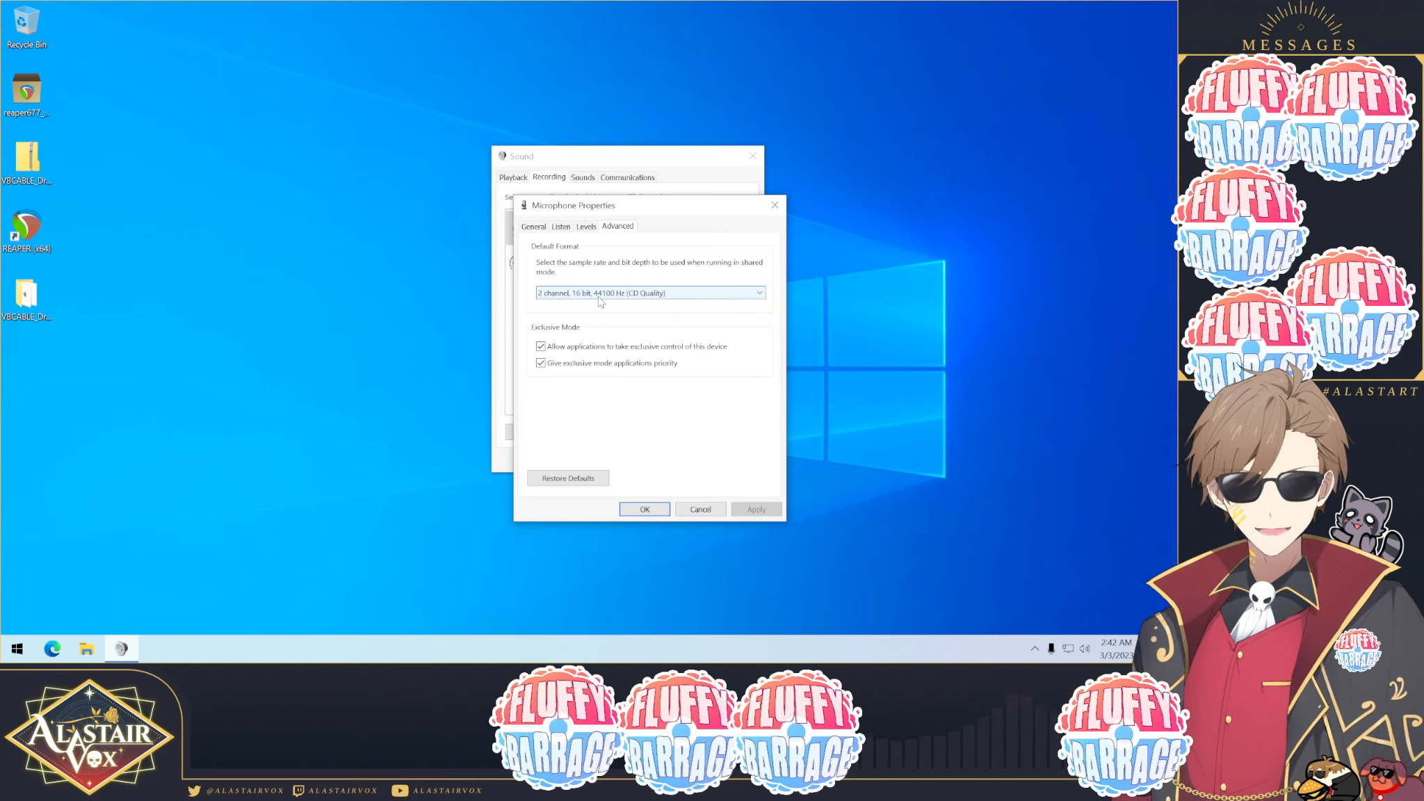
{"action": "left_click", "coordinate": [609, 294]}
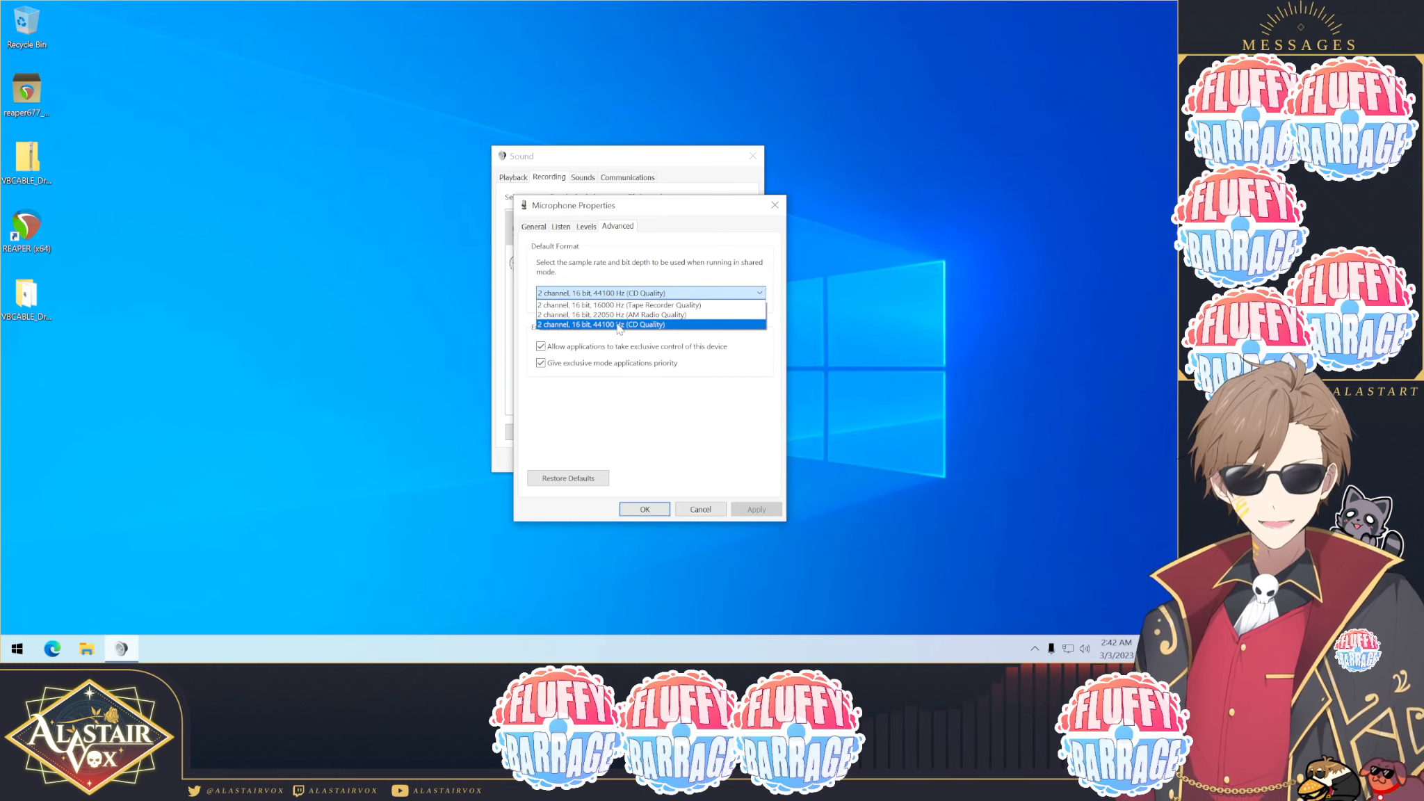
{"action": "left_click", "coordinate": [618, 325]}
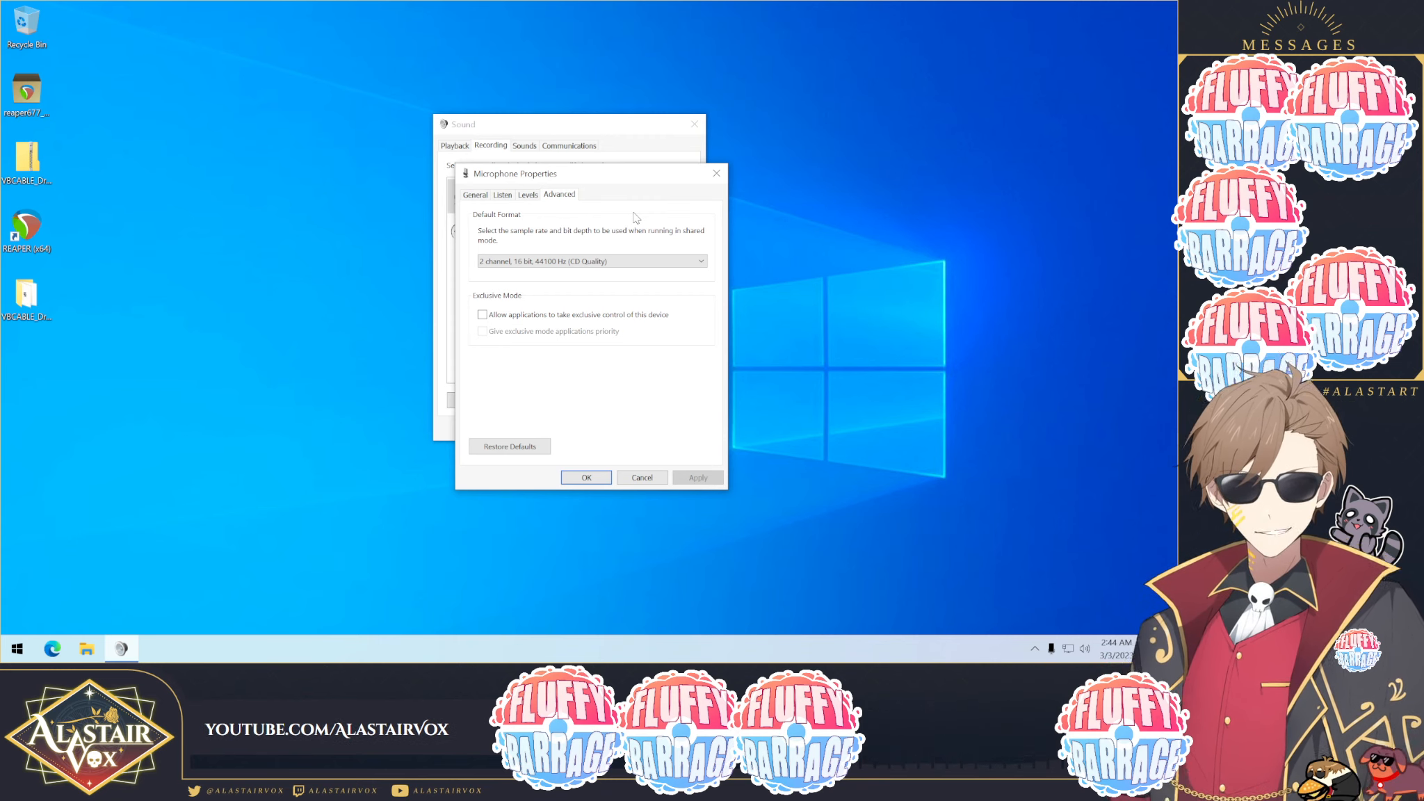
Step: Keep the microphone's format at 2 channel, 16 bit, 44100 Hz (CD Quality), disable exclusive control, apply and close its properties
{"action": "left_click", "coordinate": [592, 262]}
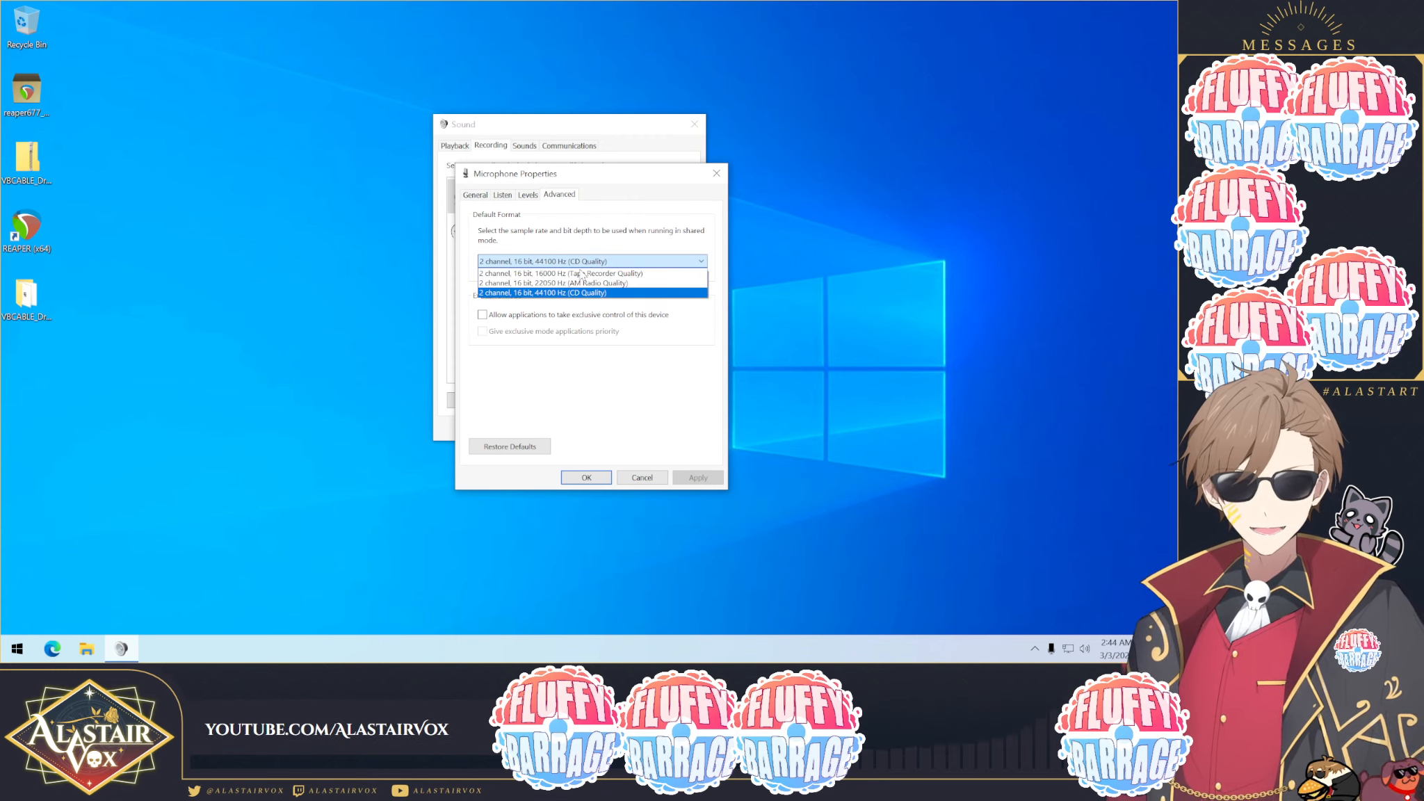
{"action": "left_click", "coordinate": [580, 259]}
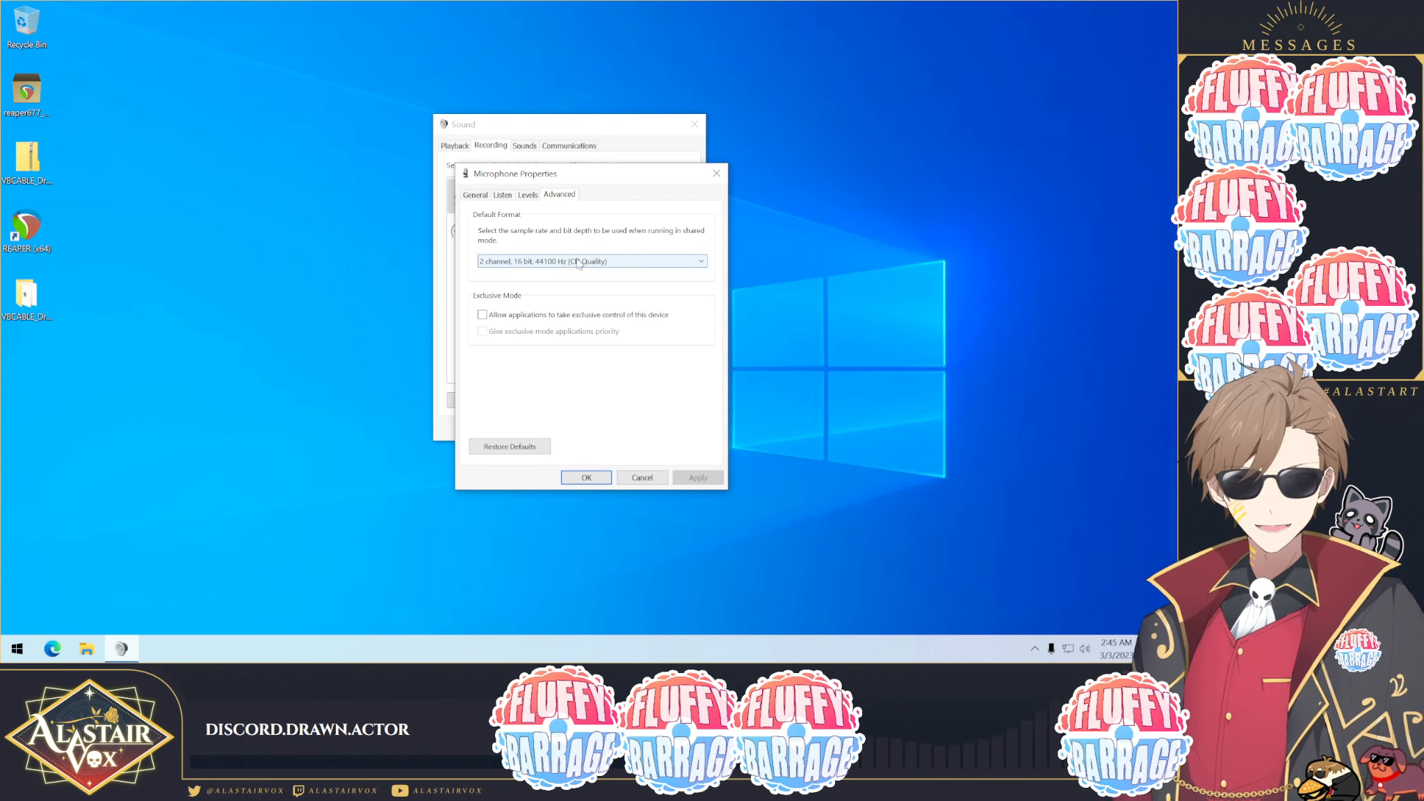
{"action": "left_click_drag", "start_coordinate": [601, 175], "coordinate": [773, 186]}
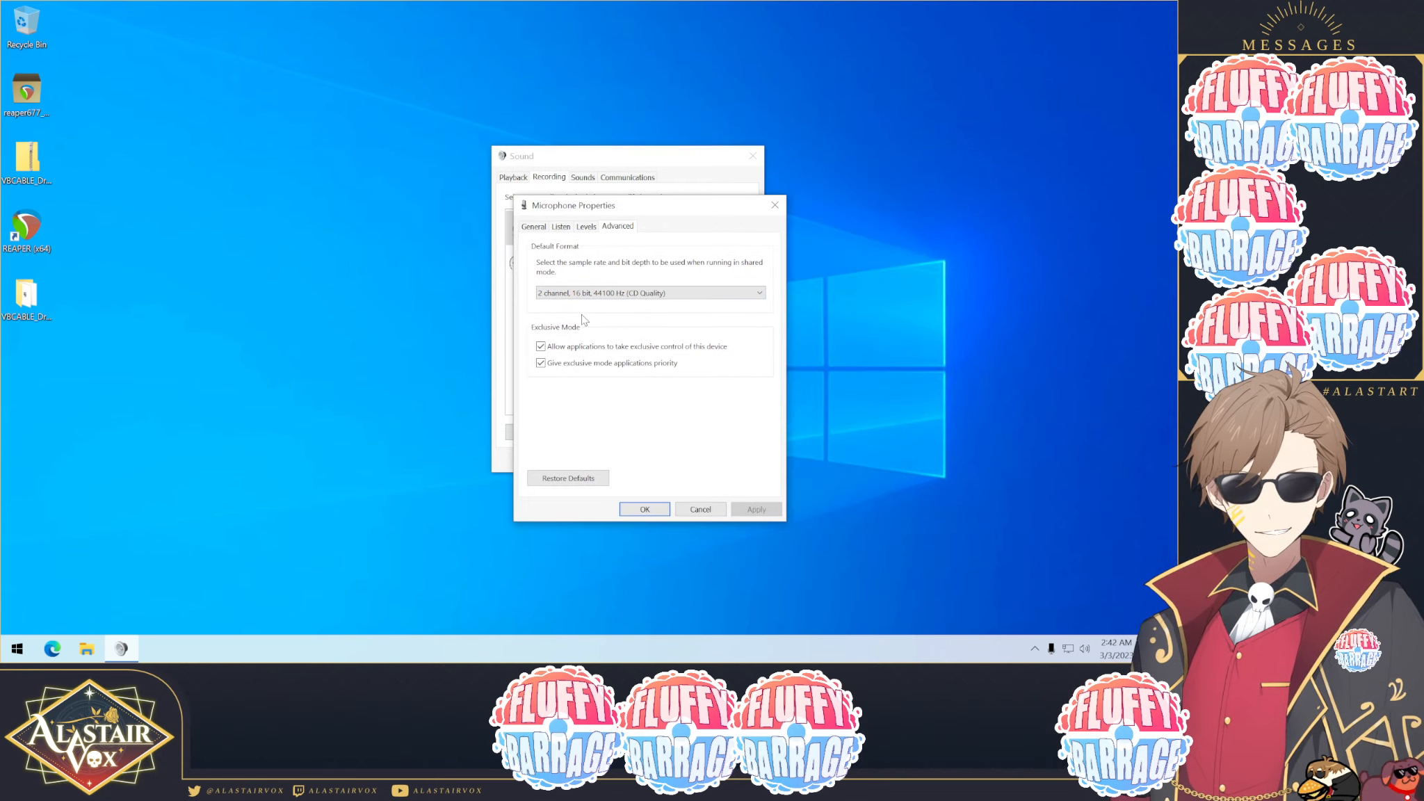
{"action": "left_click", "coordinate": [541, 346]}
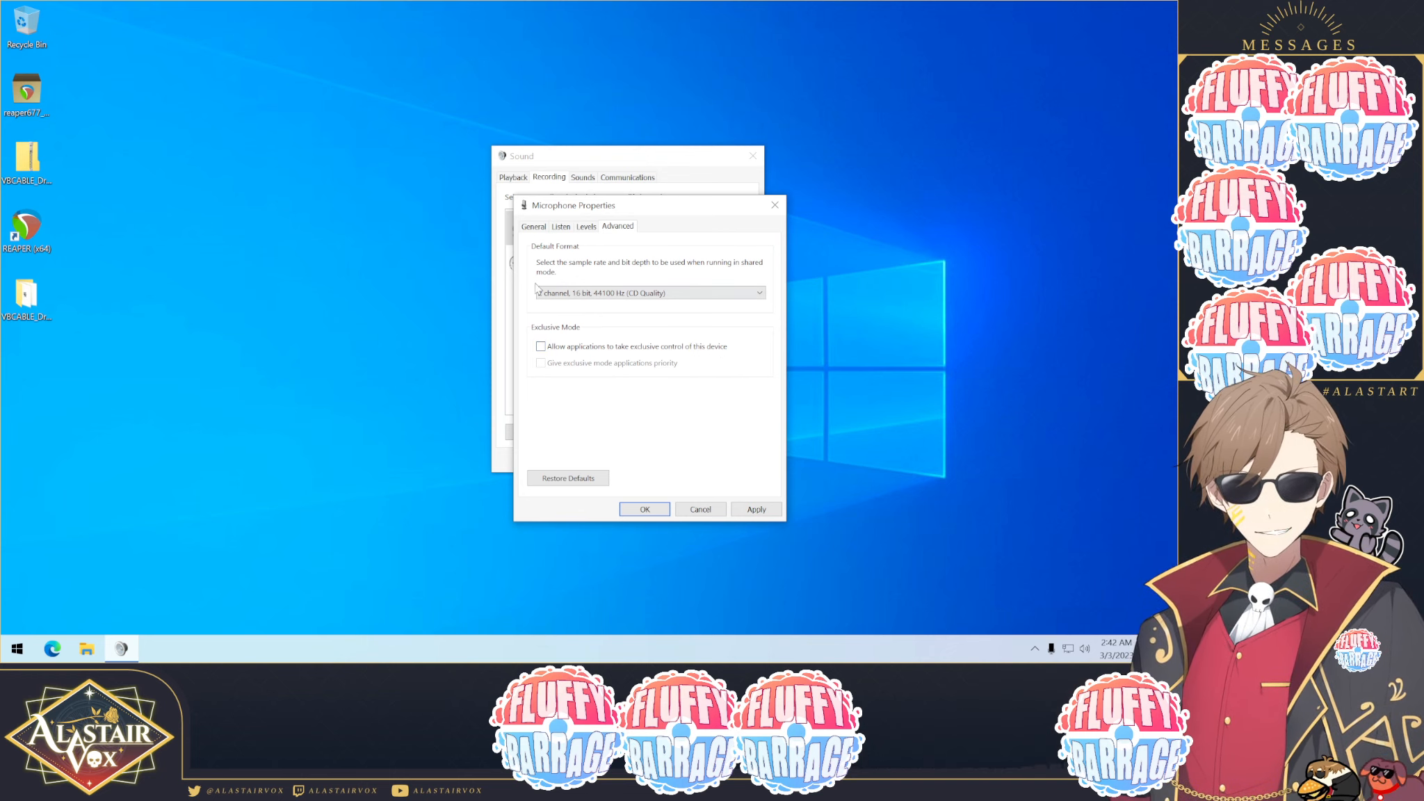
{"action": "left_click", "coordinate": [756, 510]}
{"action": "left_click", "coordinate": [645, 509]}
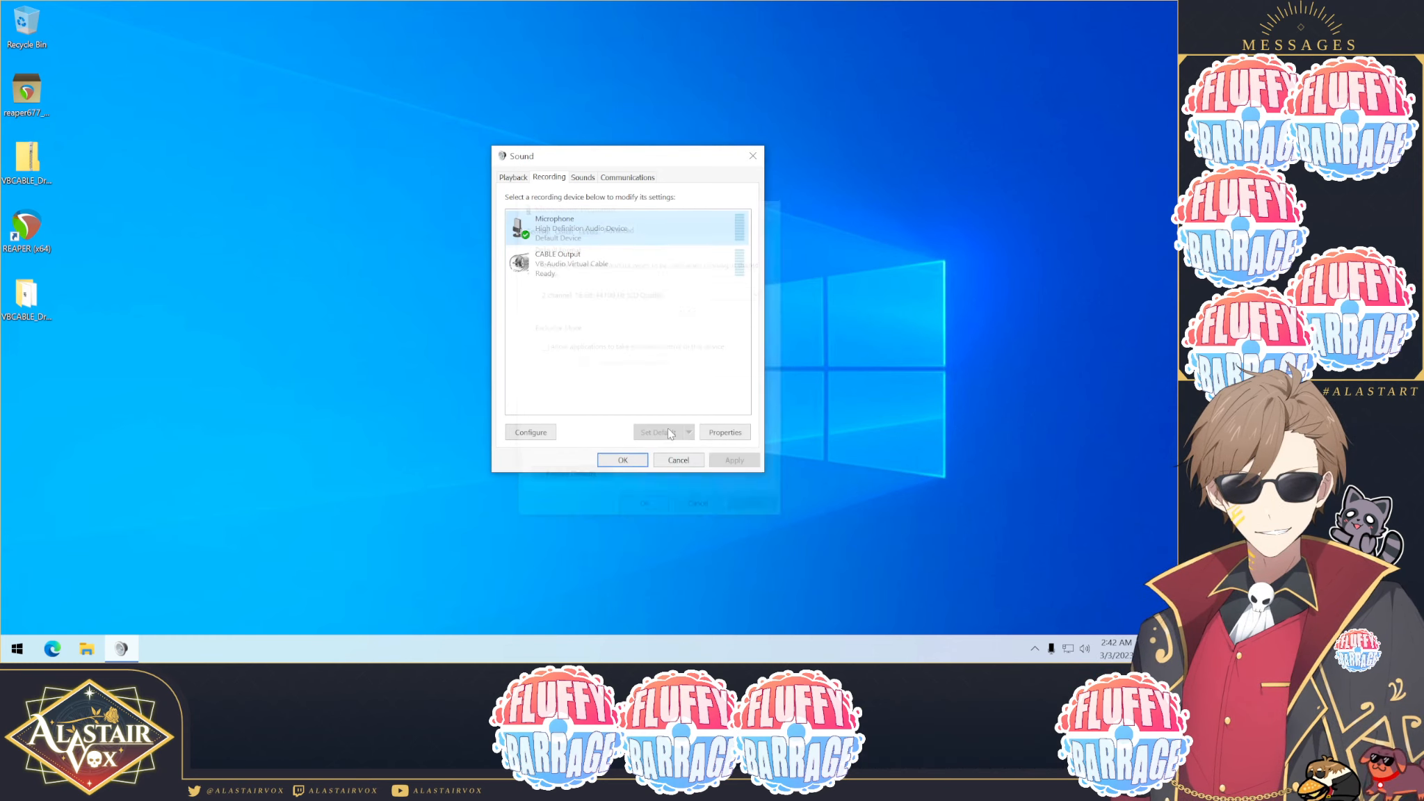
Step: Rename the CABLE Output recording device to Virtual Microphone and apply the change
{"action": "right_click", "coordinate": [570, 261]}
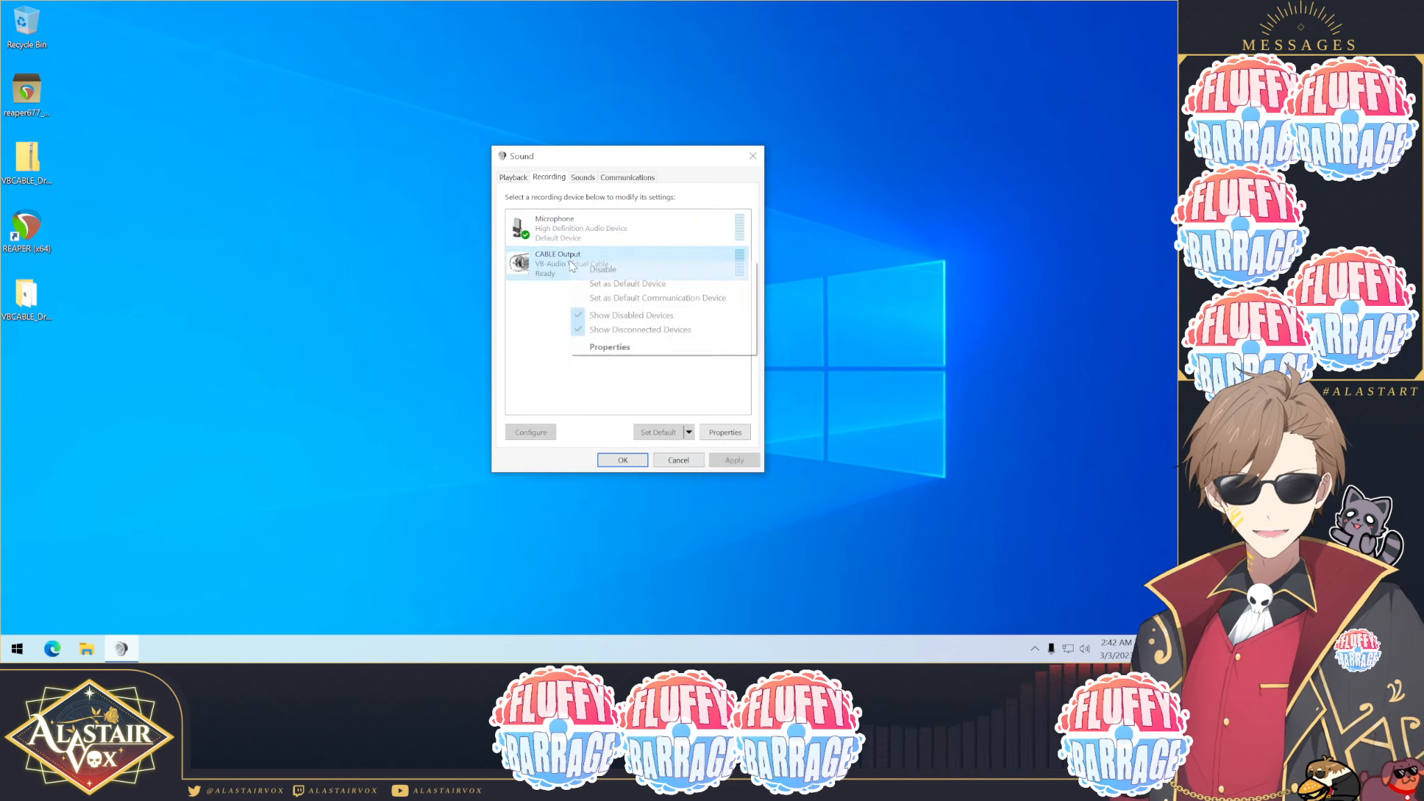
{"action": "left_click", "coordinate": [609, 347]}
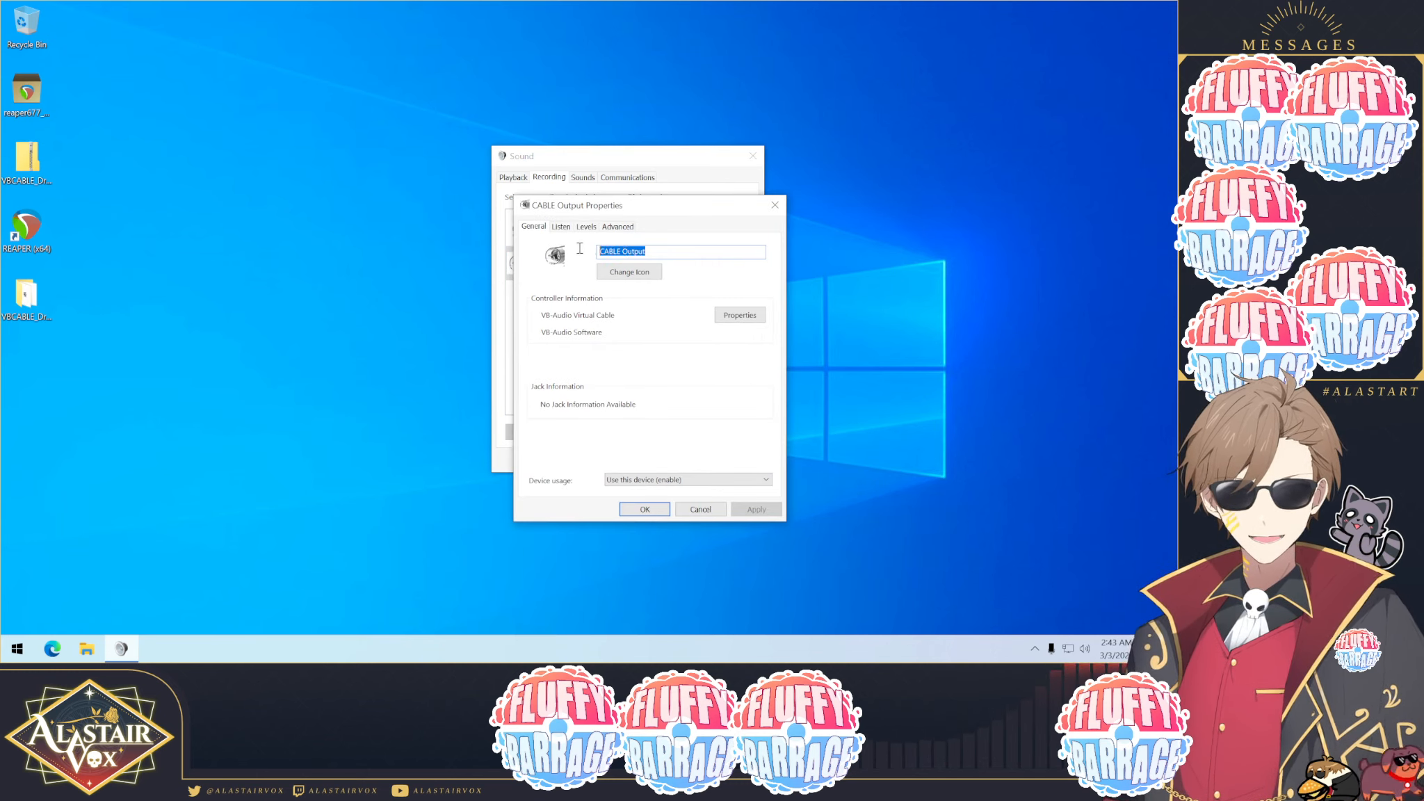
{"action": "left_click_drag", "start_coordinate": [603, 212], "coordinate": [728, 208]}
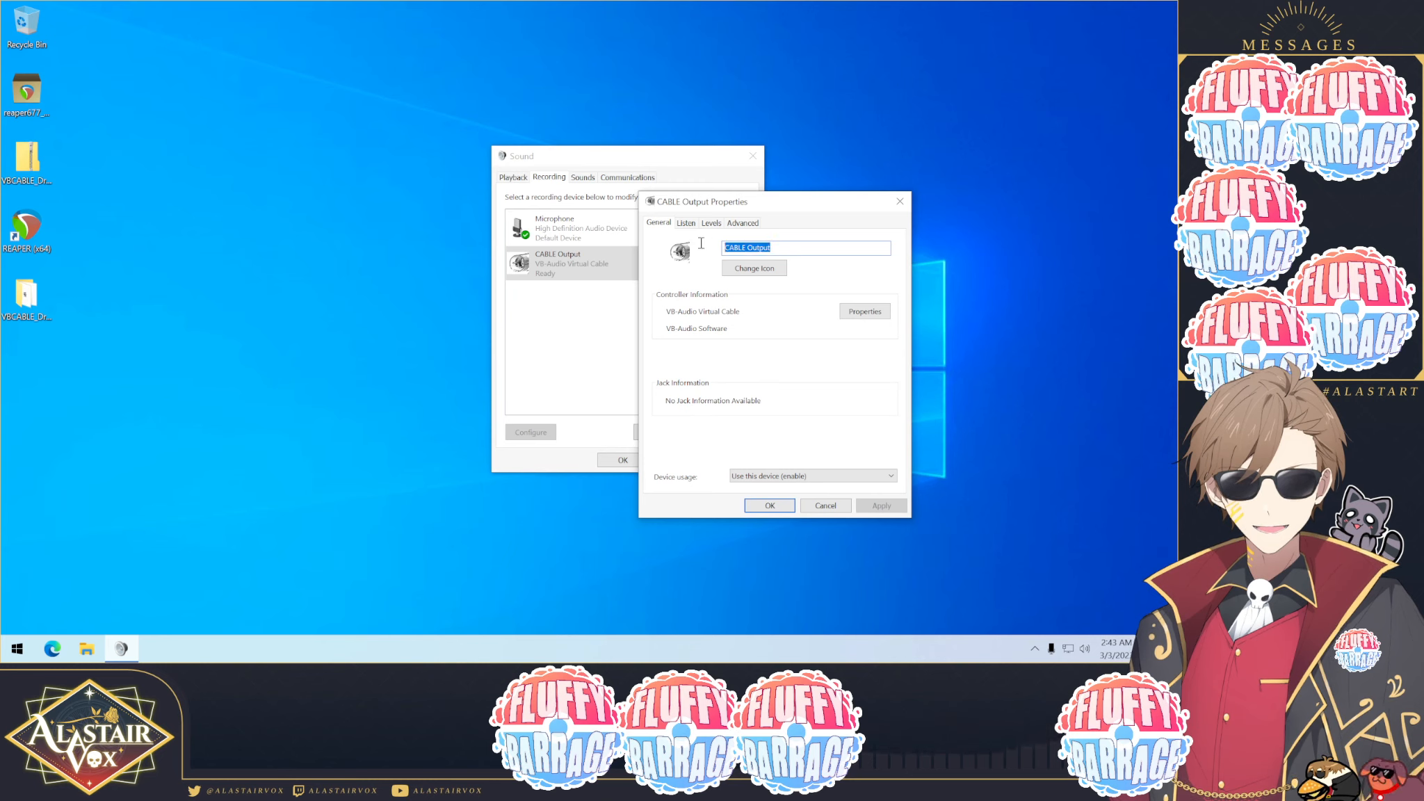
{"action": "left_click", "coordinate": [784, 247]}
{"action": "left_click_drag", "start_coordinate": [782, 247], "coordinate": [704, 240]}
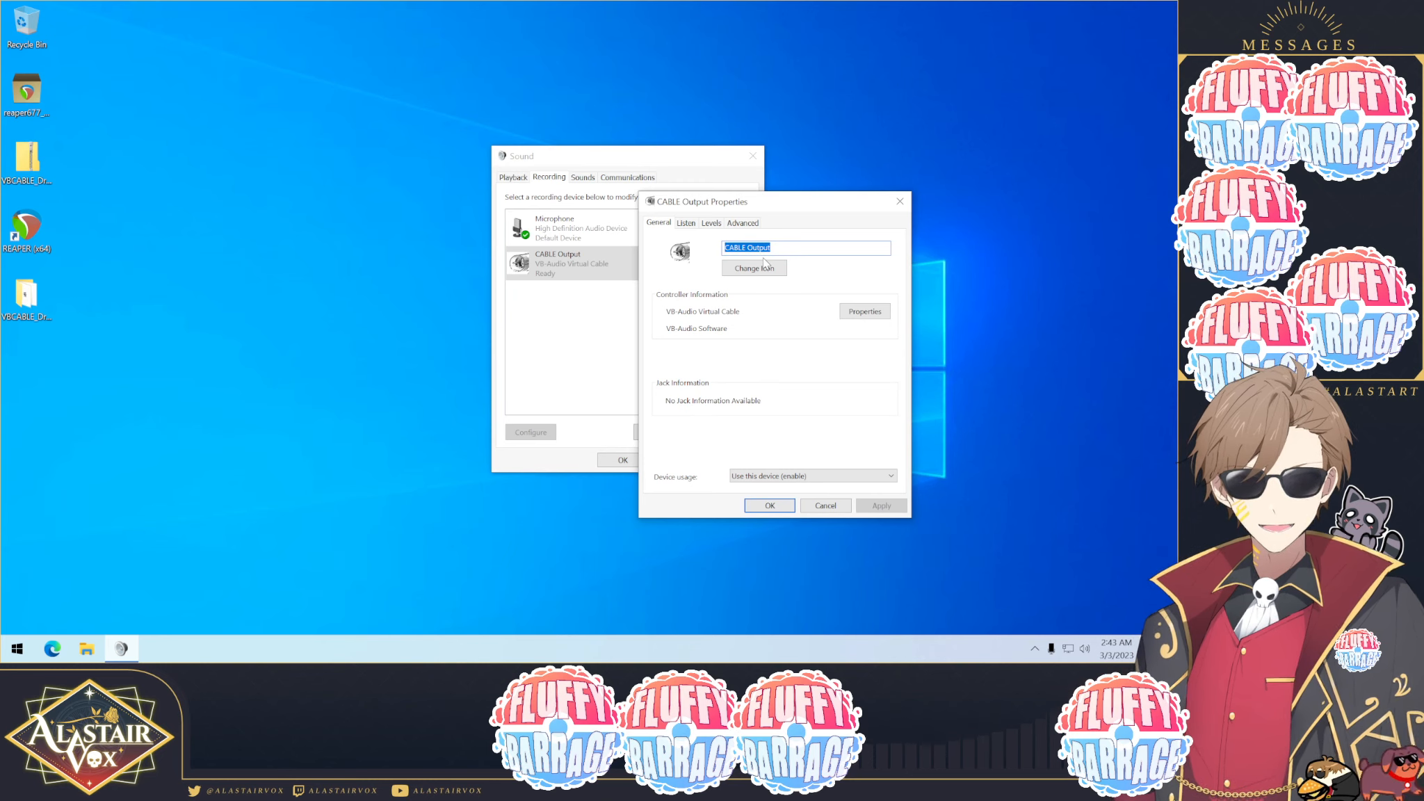
{"action": "type", "text": "Virtual Microphone"}
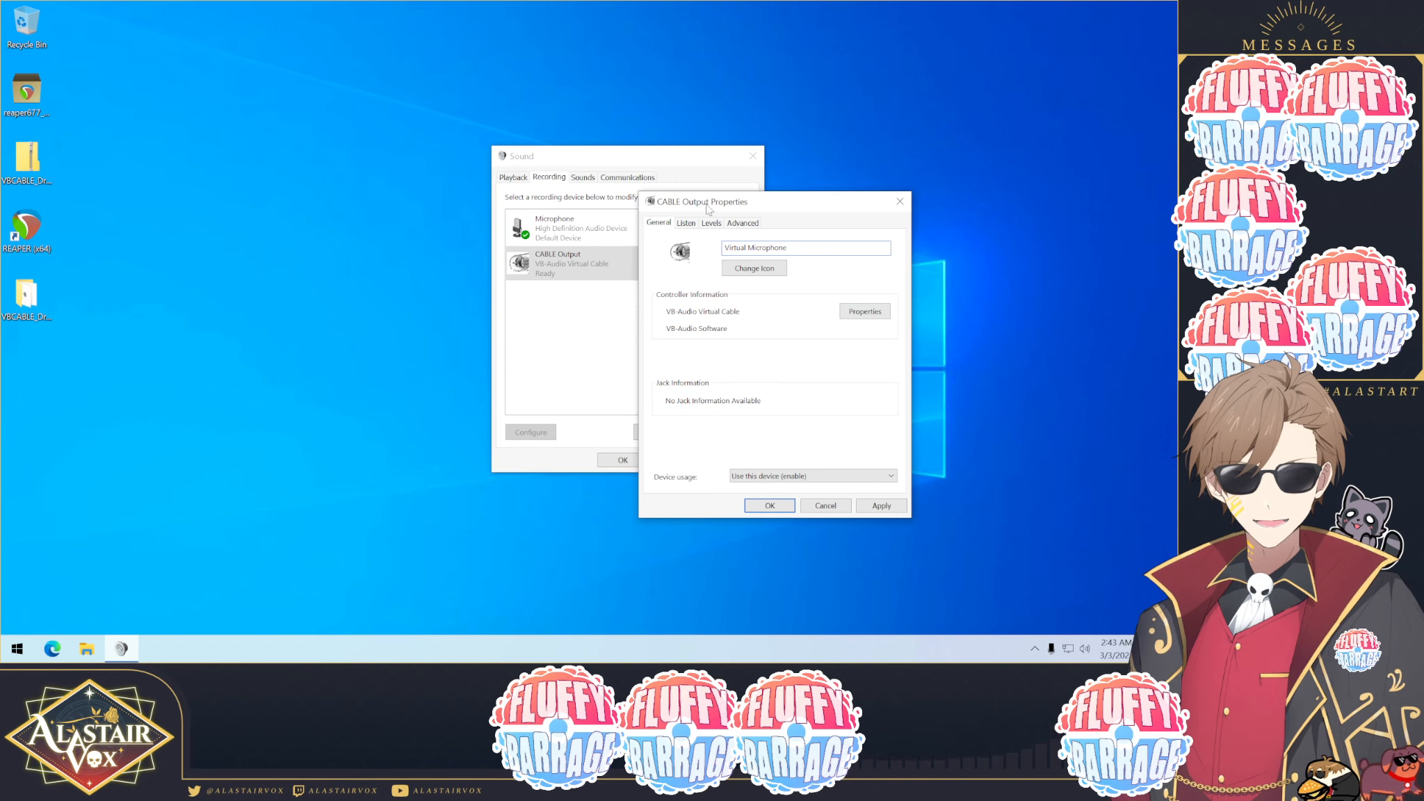
{"action": "left_click", "coordinate": [881, 506]}
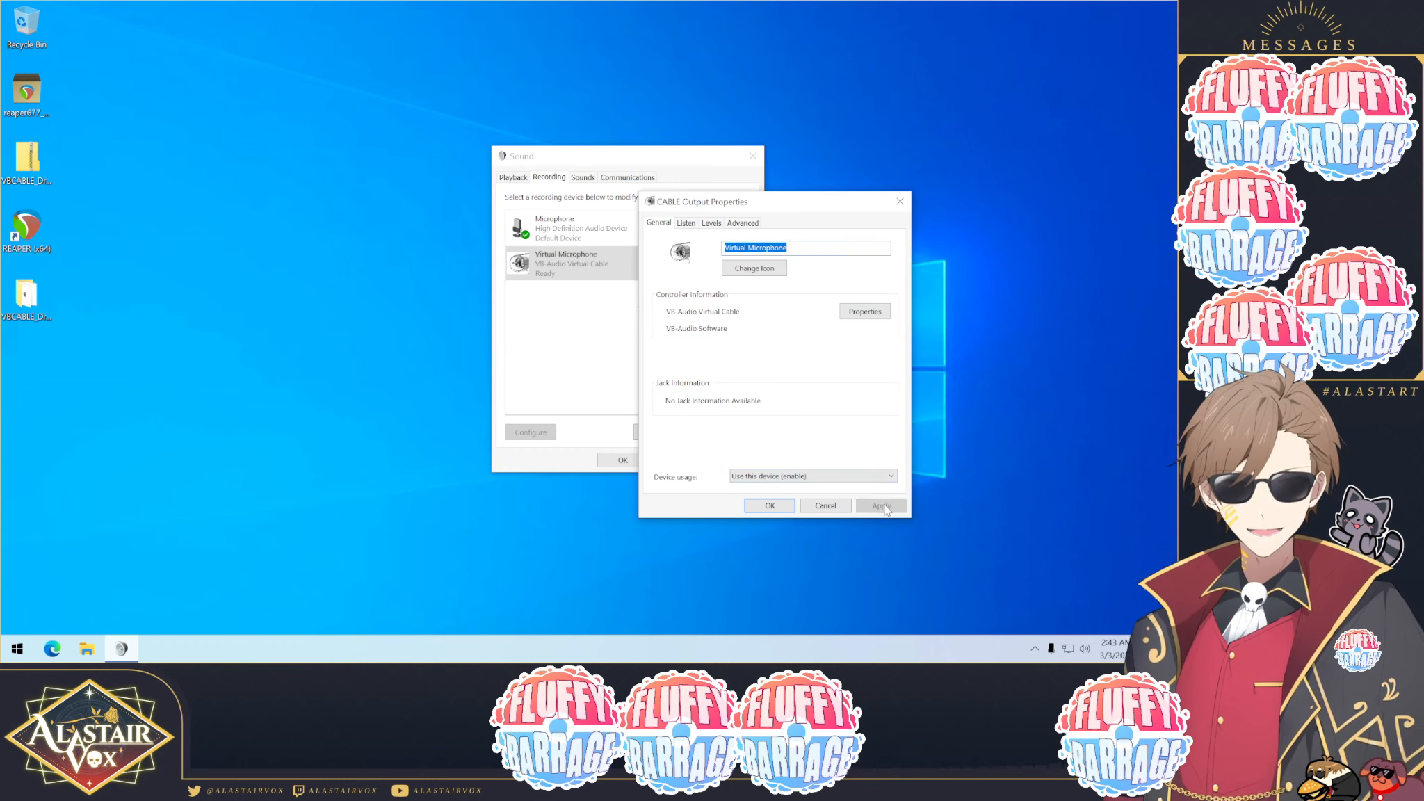
Step: Set the Virtual Microphone's default format to 2 channel, 16 bit, 44100 Hz (CD Quality), apply and close
{"action": "left_click", "coordinate": [741, 224]}
{"action": "left_click_drag", "start_coordinate": [753, 206], "coordinate": [679, 188]}
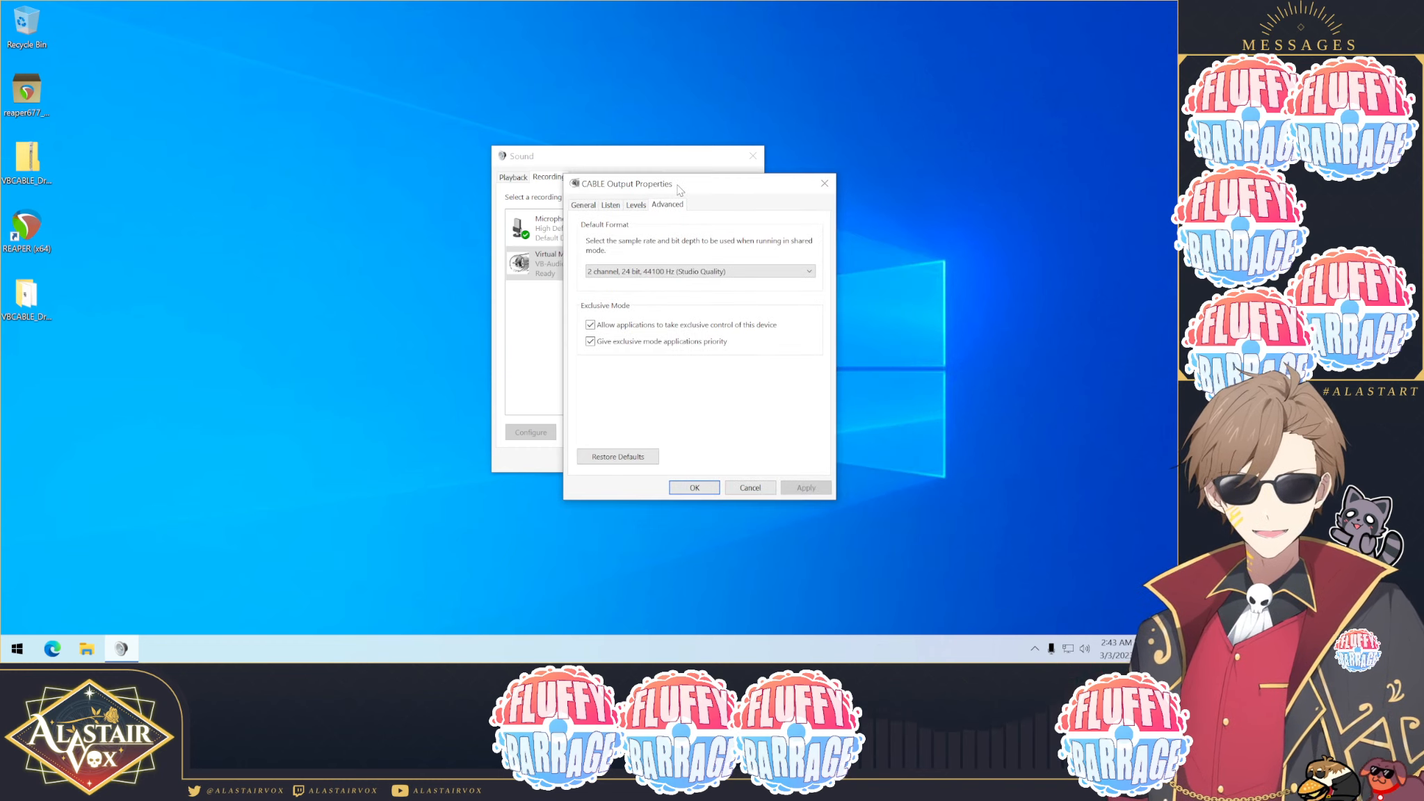
{"action": "left_click", "coordinate": [698, 273]}
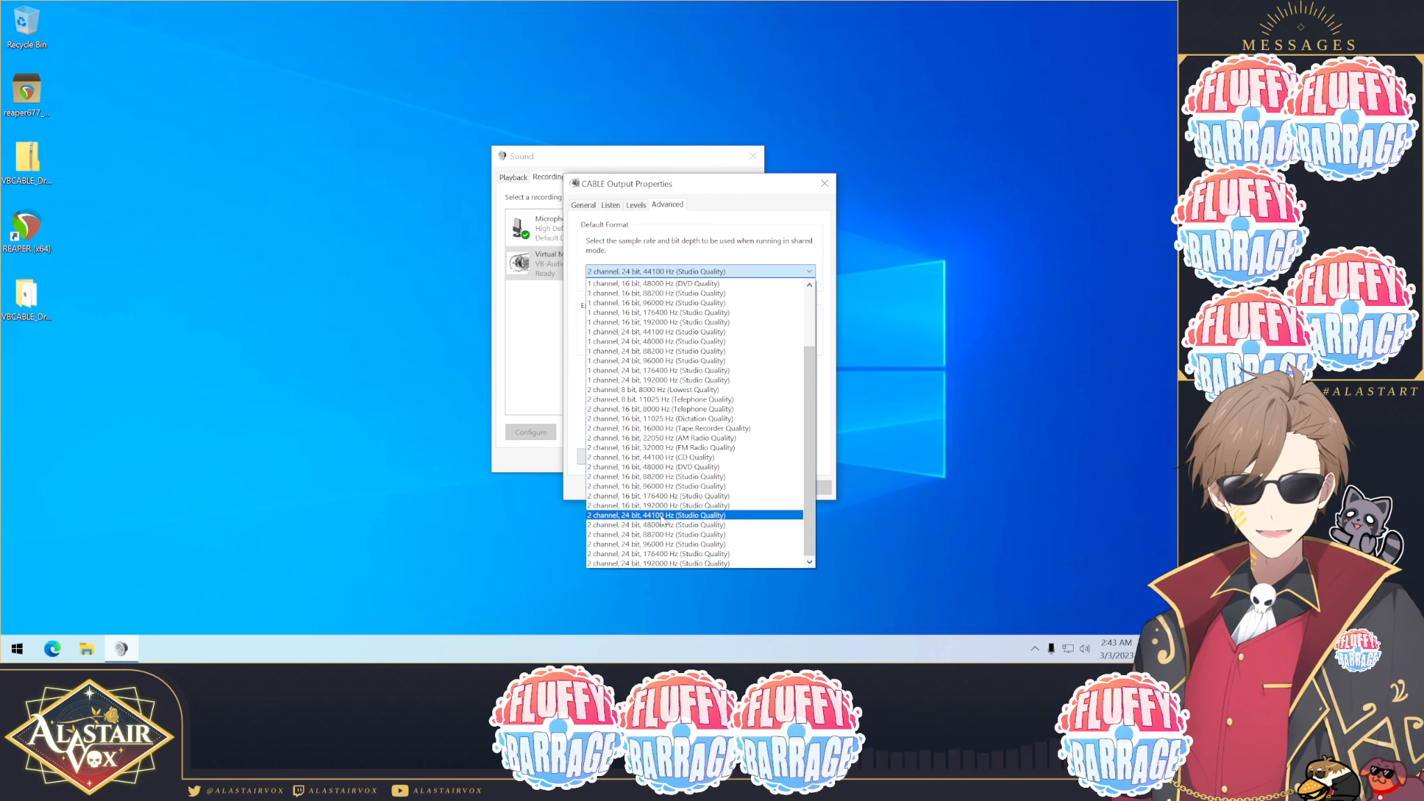
{"action": "left_click", "coordinate": [656, 457]}
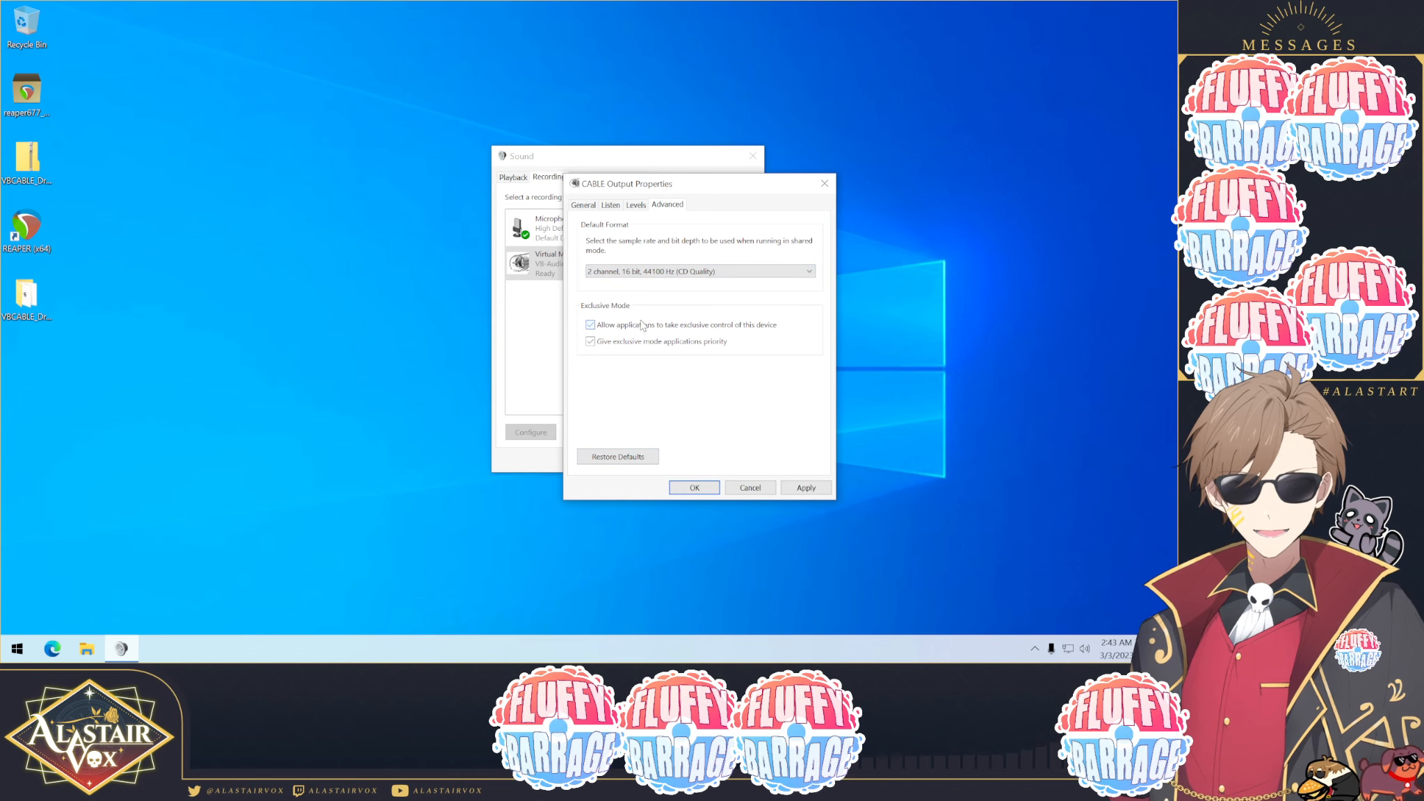
{"action": "left_click", "coordinate": [807, 487]}
{"action": "left_click", "coordinate": [693, 487]}
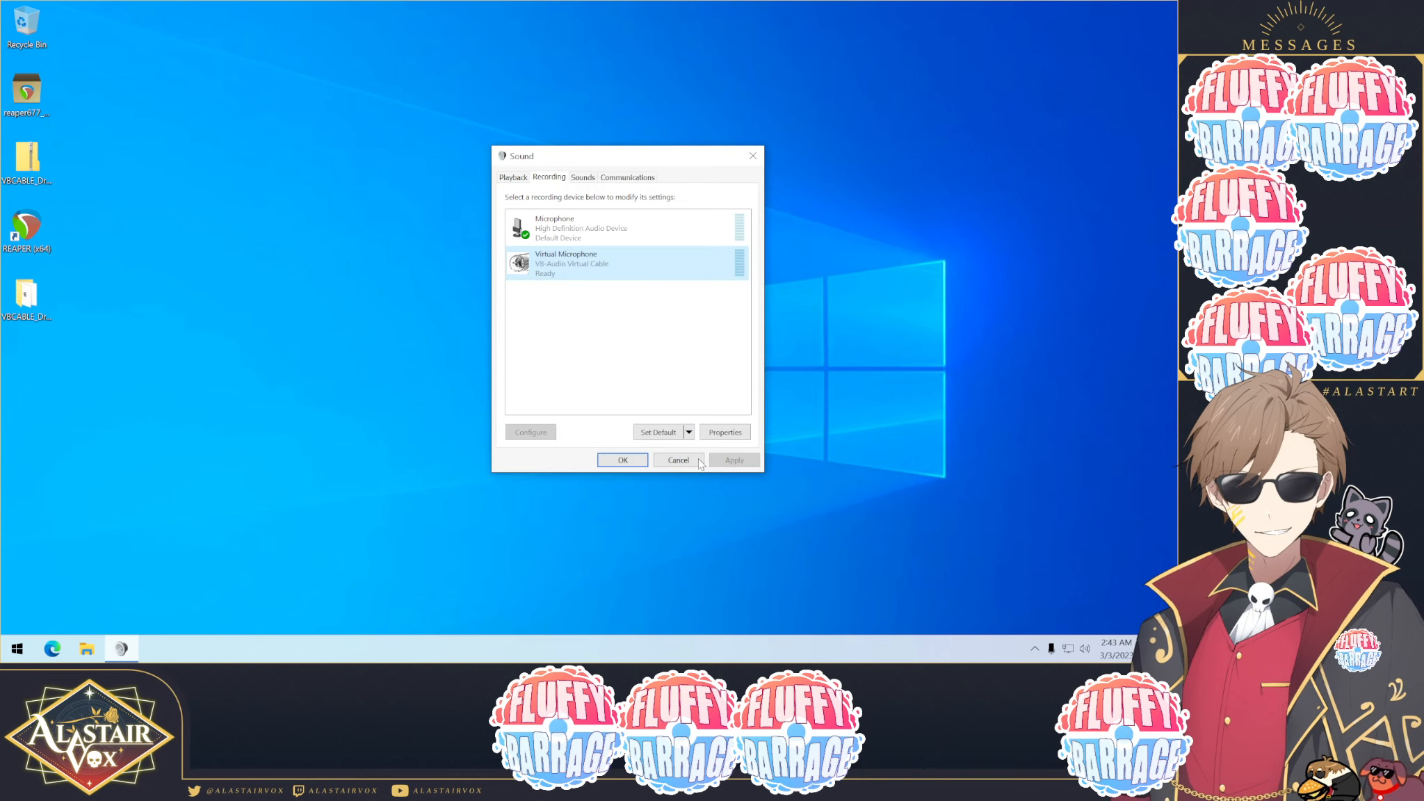
Step: Open the Speakers playback properties, keep 16 bit, 44100 Hz (CD Quality), disable exclusive control, apply and close
{"action": "left_click", "coordinate": [520, 179]}
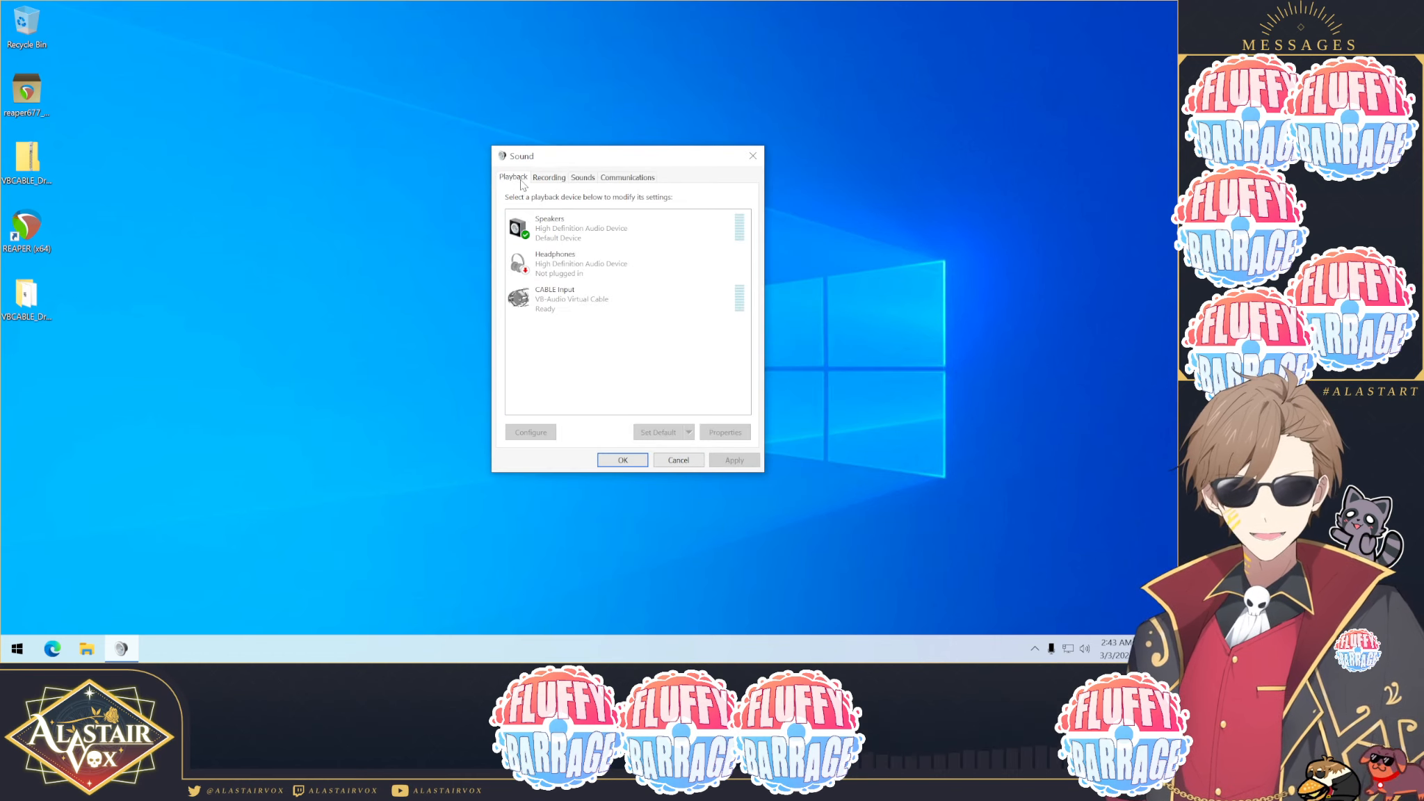
{"action": "right_click", "coordinate": [560, 229]}
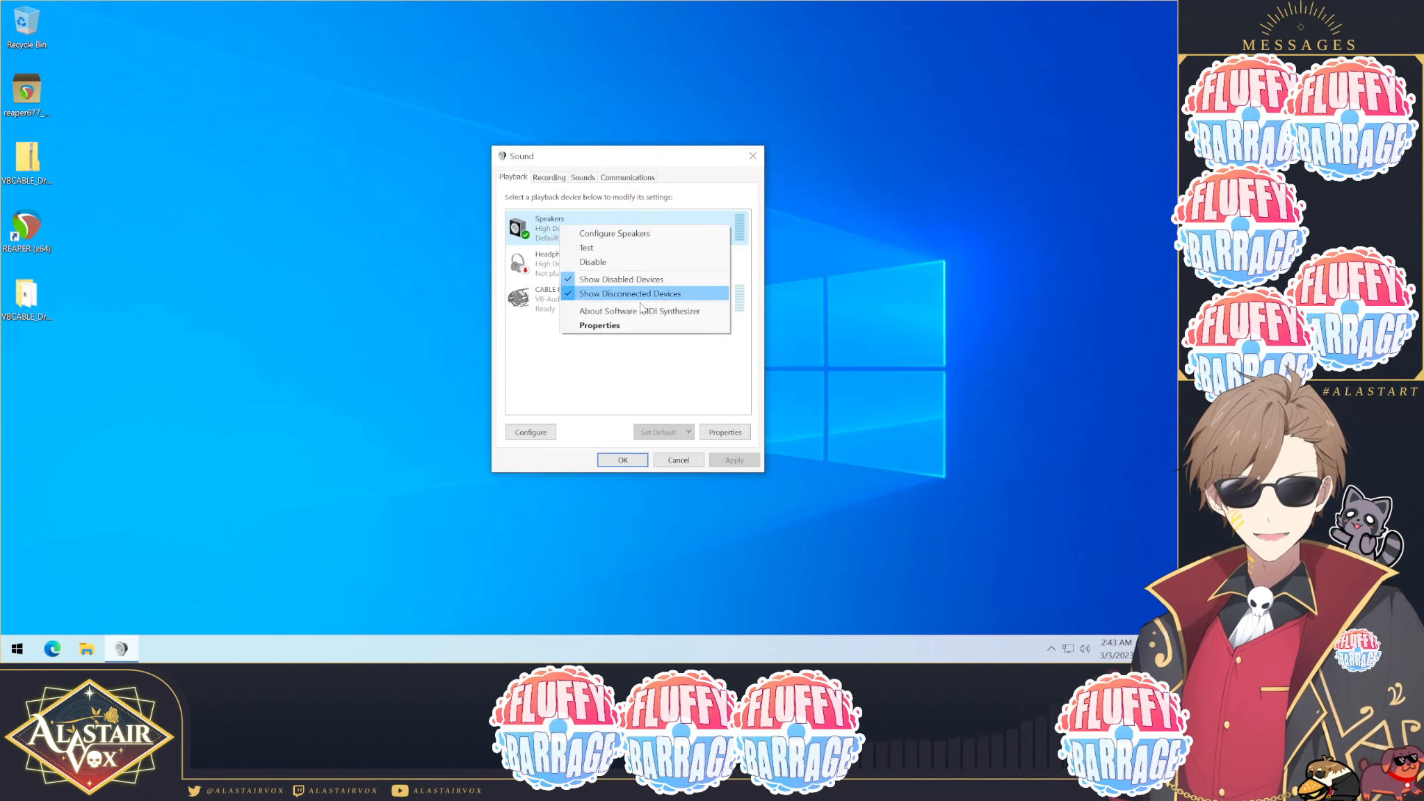
{"action": "left_click", "coordinate": [614, 326]}
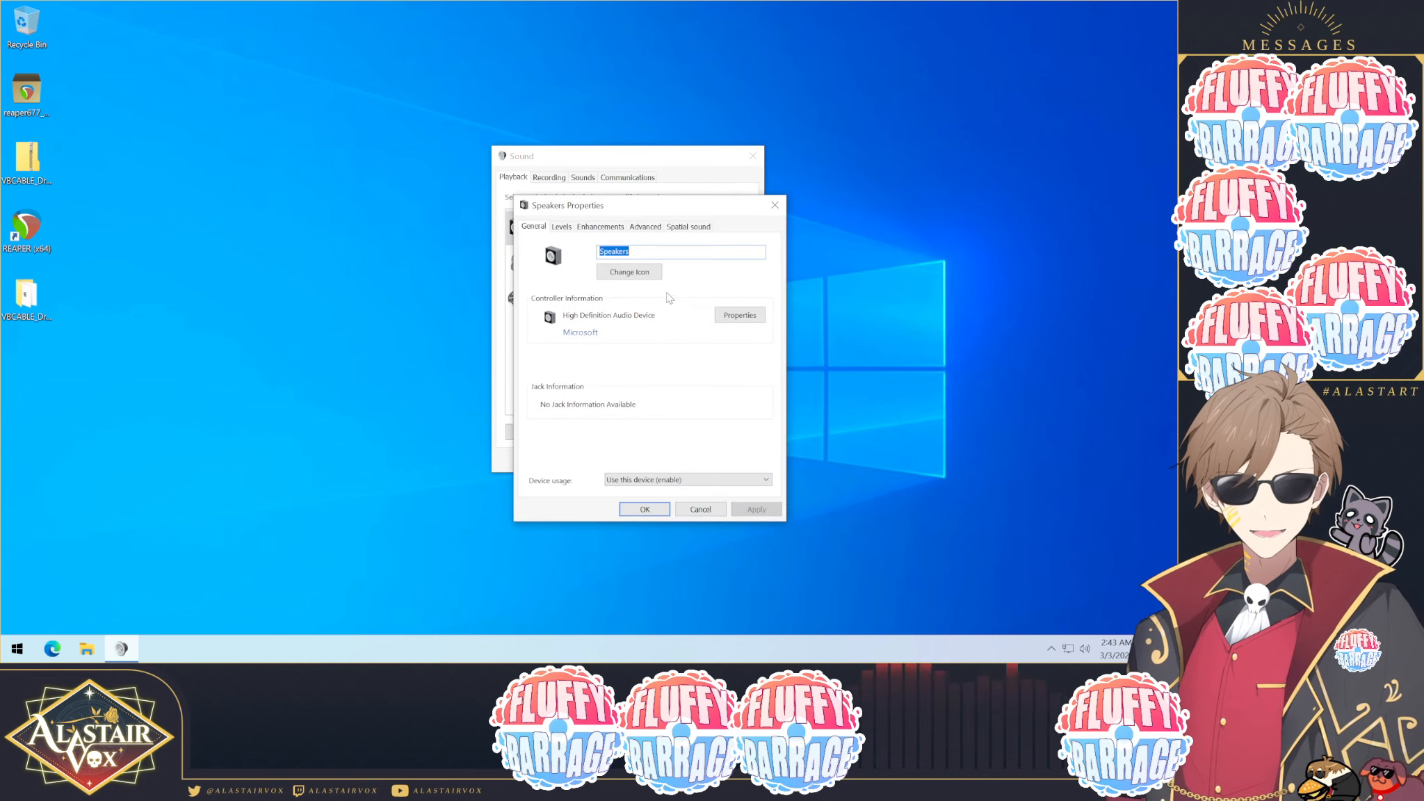
{"action": "left_click", "coordinate": [644, 228]}
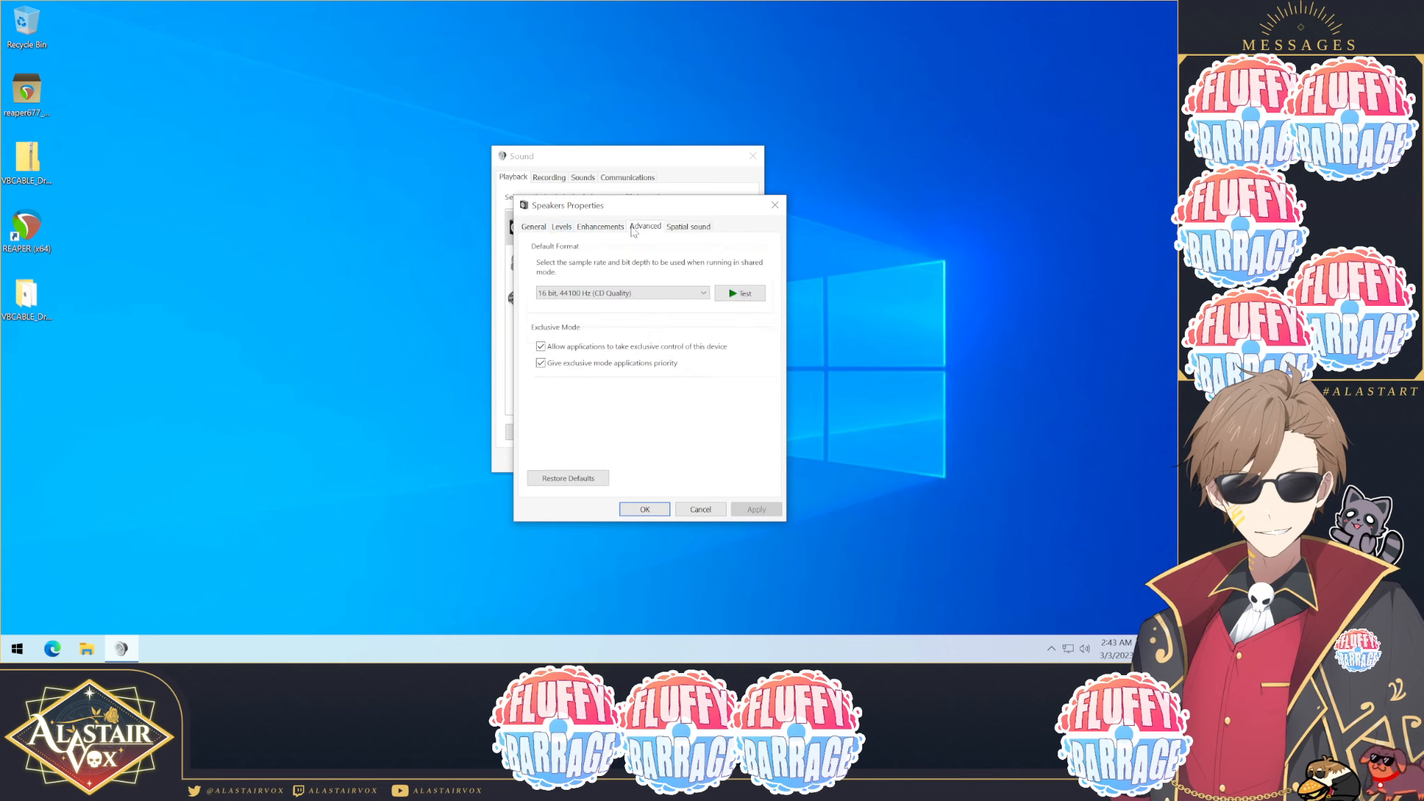
{"action": "left_click", "coordinate": [601, 293]}
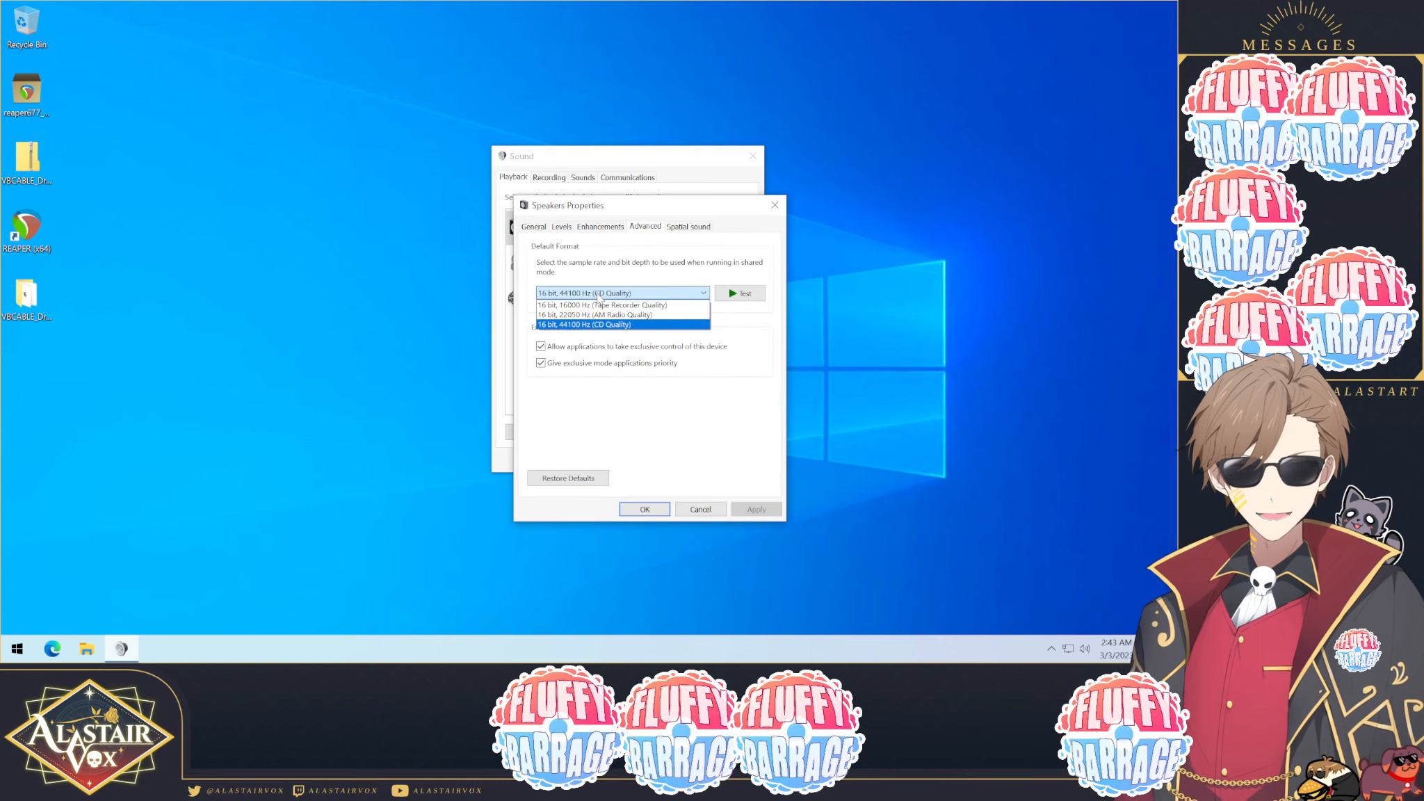
{"action": "left_click", "coordinate": [581, 350]}
{"action": "left_click", "coordinate": [581, 348]}
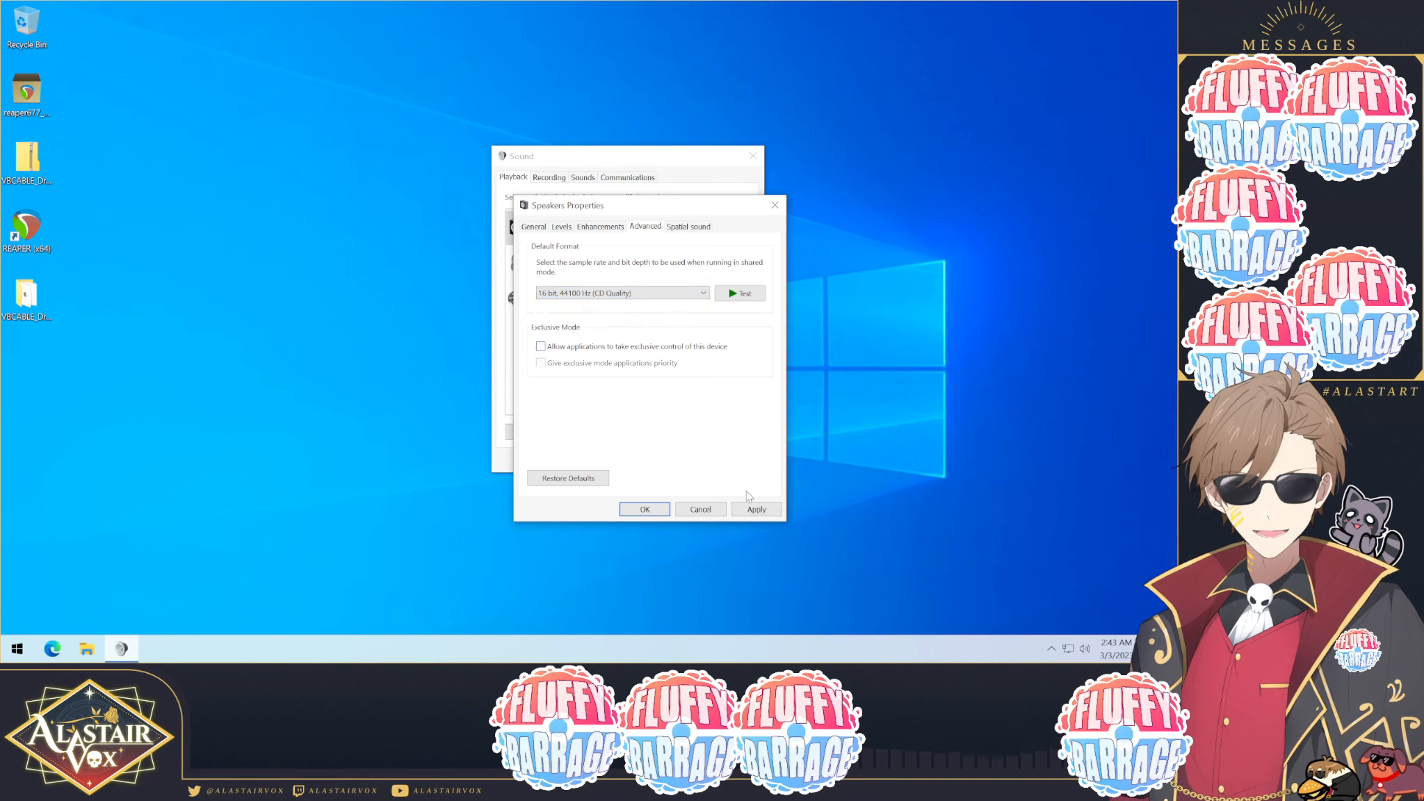
{"action": "left_click", "coordinate": [753, 508]}
{"action": "left_click", "coordinate": [655, 513]}
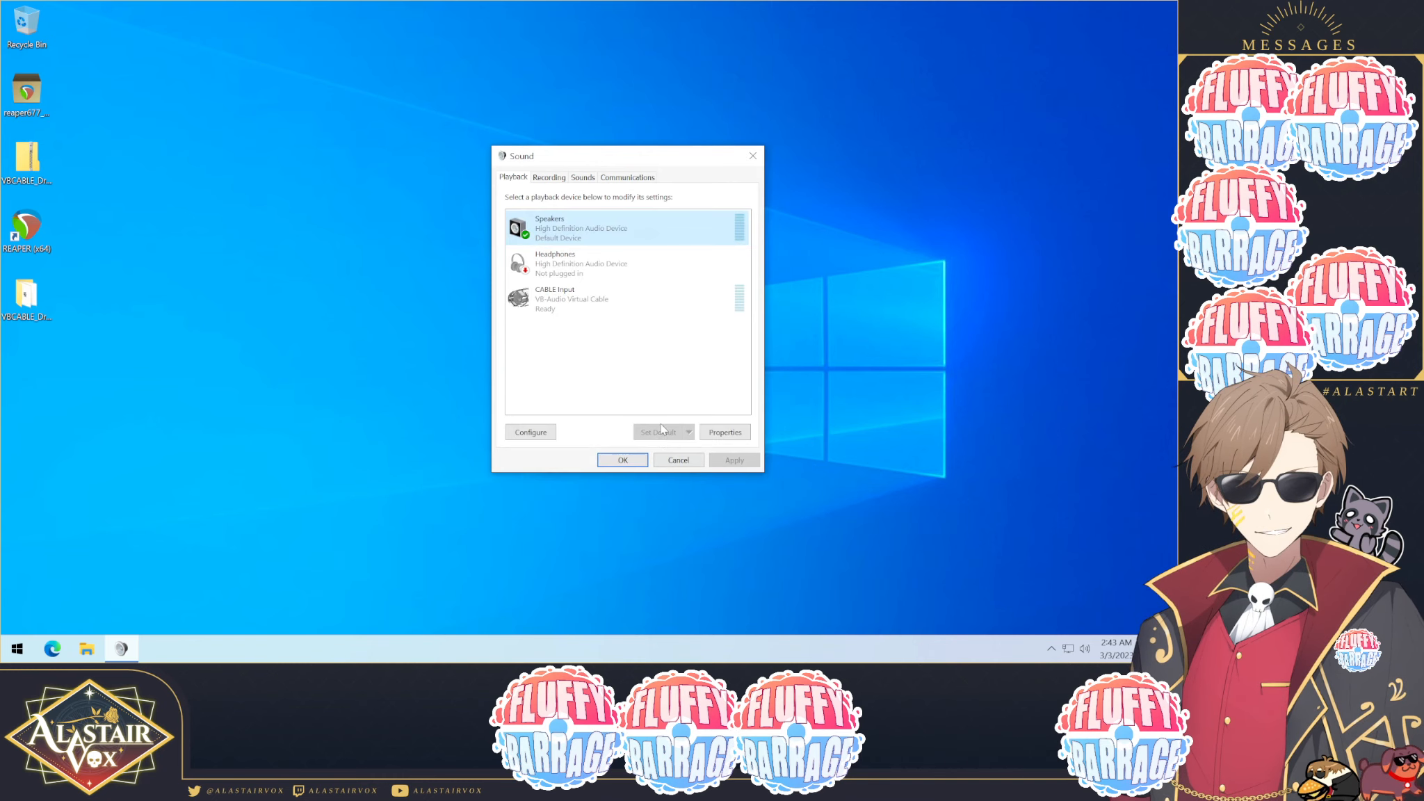
Step: Rename the CABLE Input playback device to Virtual Speakers, set its format to 16 bit, 44100 Hz (CD Quality), and close the Sound dialog
{"action": "left_click", "coordinate": [565, 300]}
{"action": "right_click", "coordinate": [566, 302]}
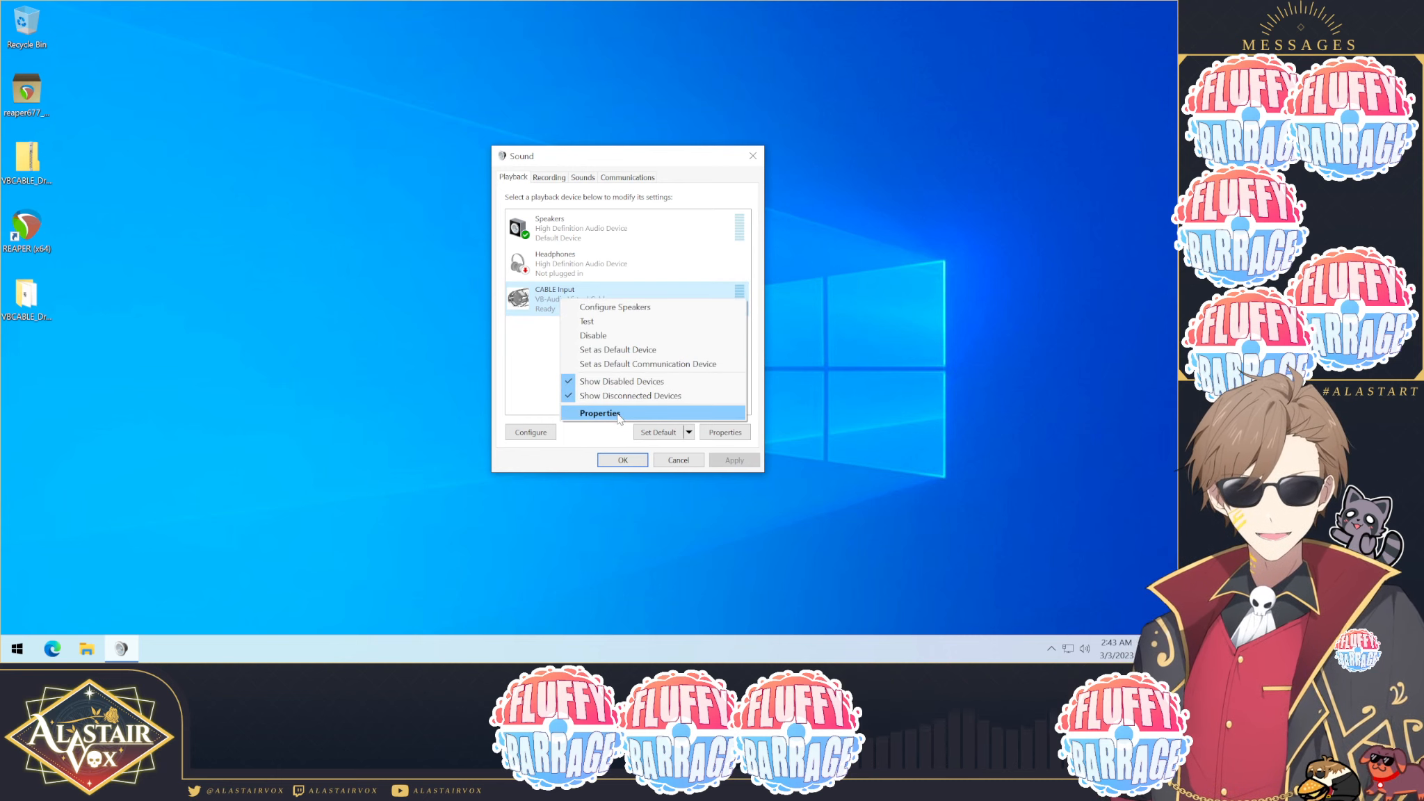
{"action": "left_click", "coordinate": [618, 414]}
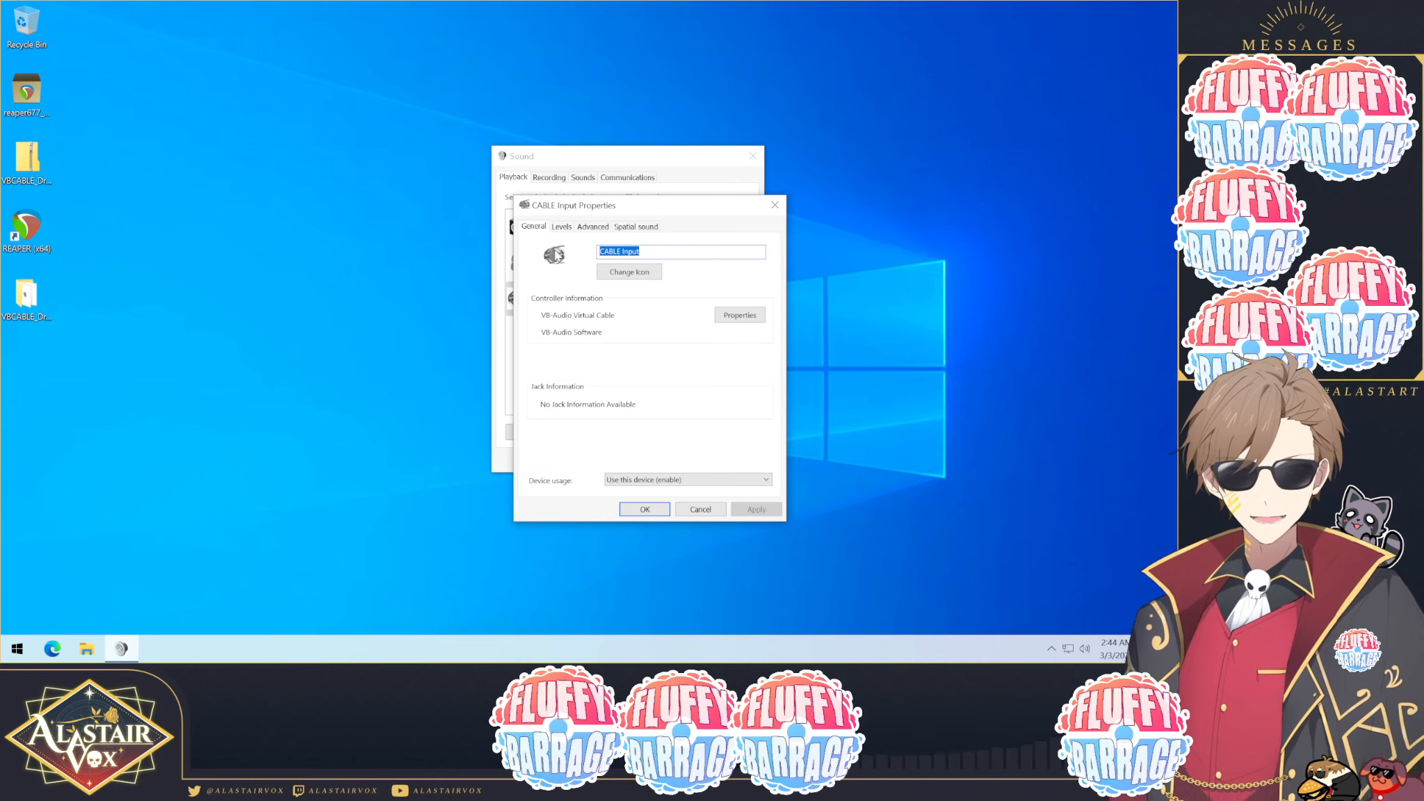
{"action": "type", "text": "Virtual Speakers"}
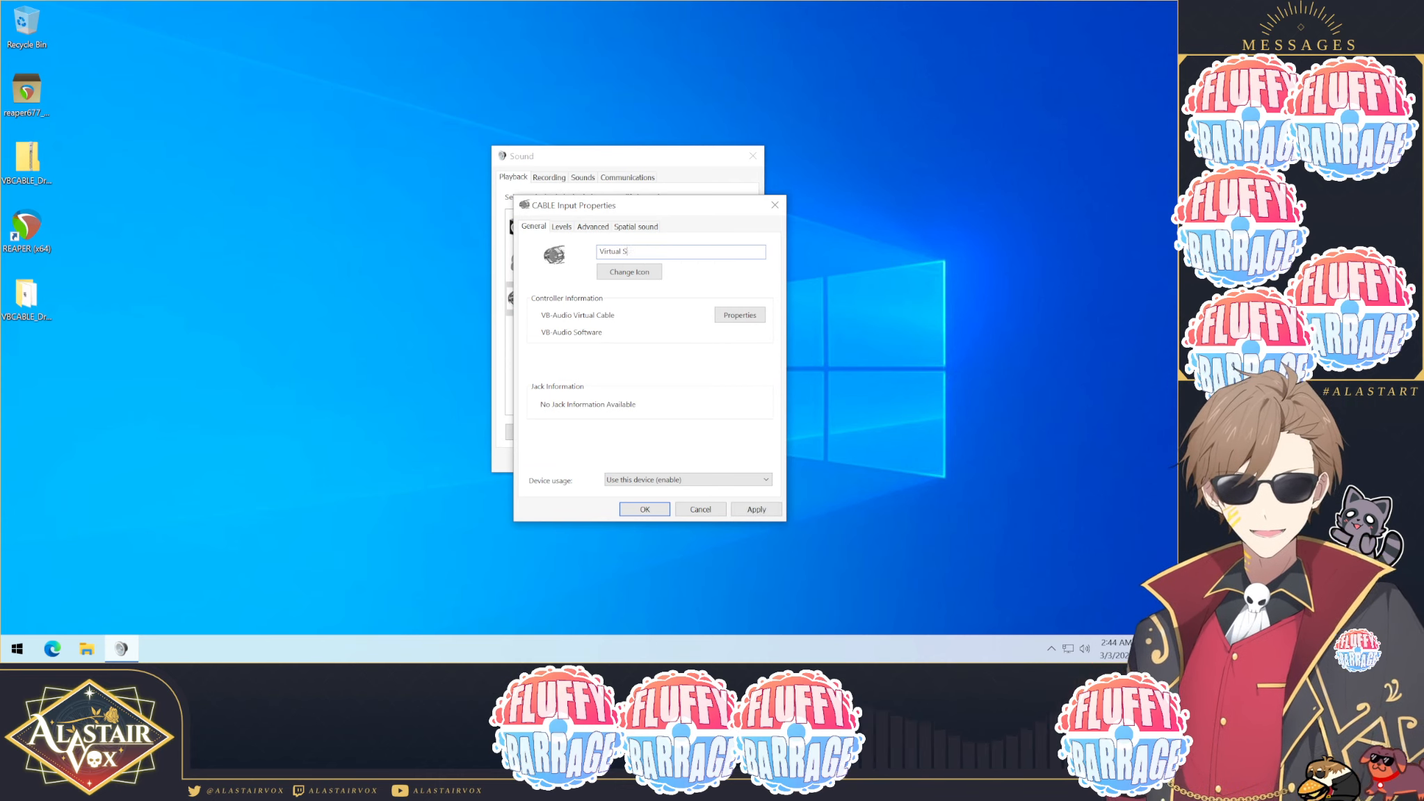
{"action": "left_click", "coordinate": [592, 227]}
{"action": "left_click", "coordinate": [623, 292]}
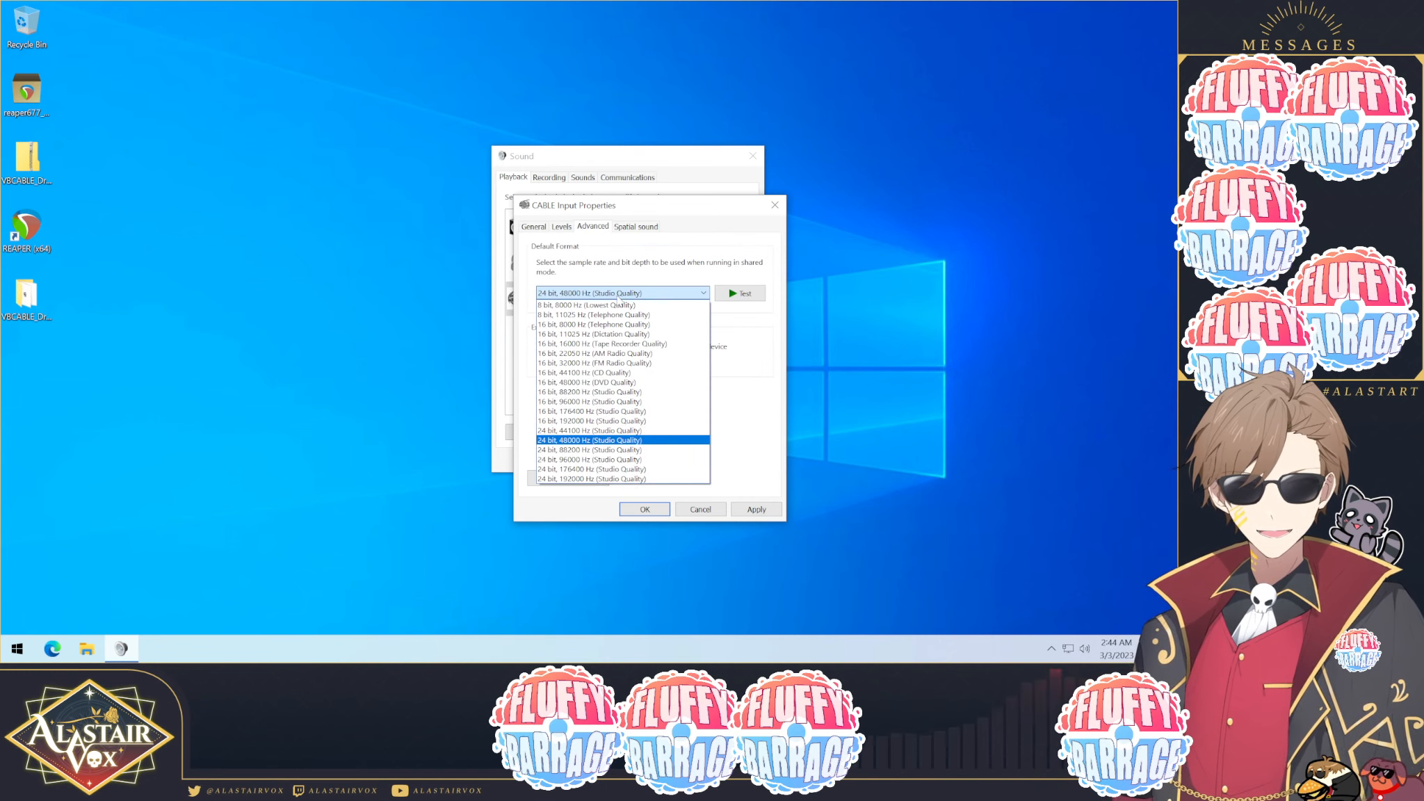
{"action": "left_click", "coordinate": [581, 373]}
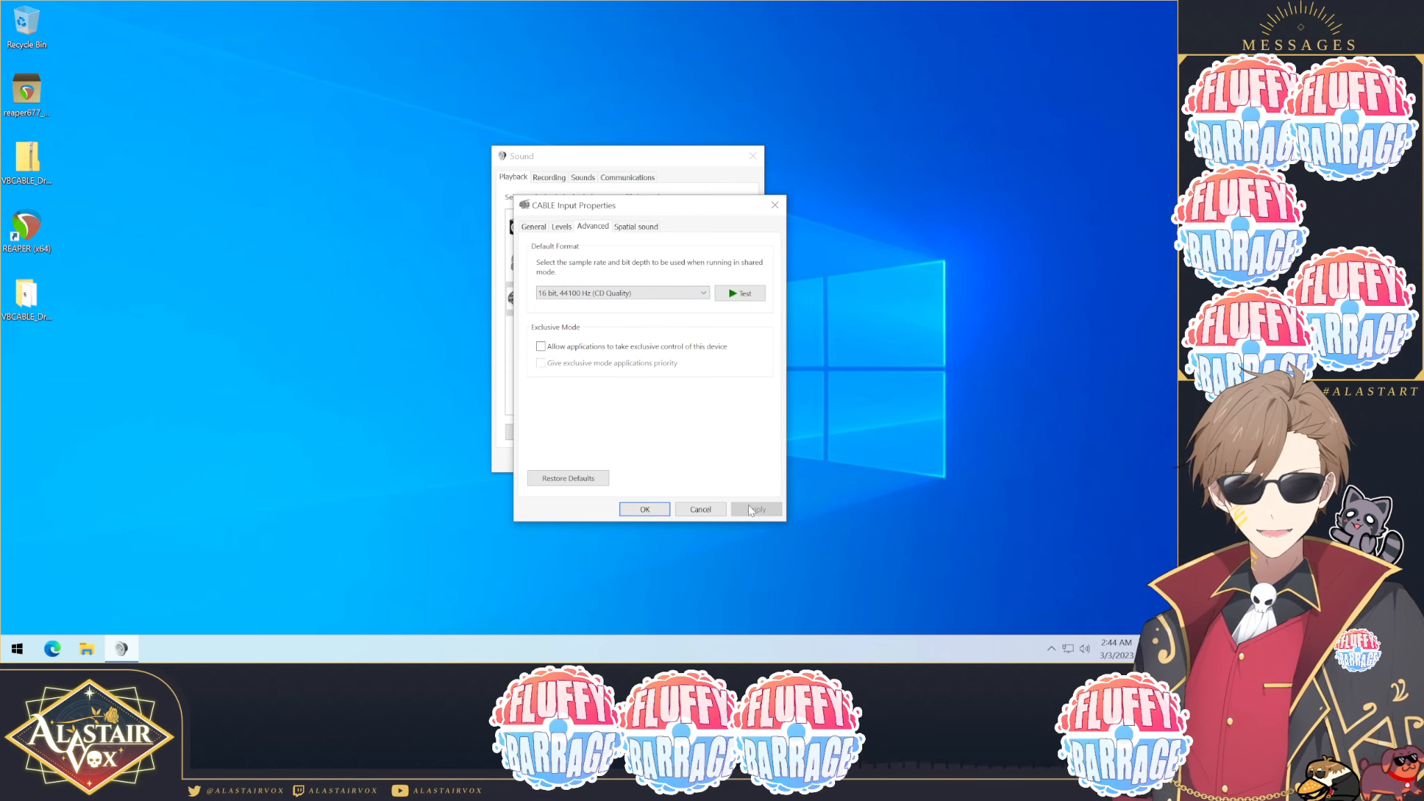
{"action": "left_click", "coordinate": [645, 508]}
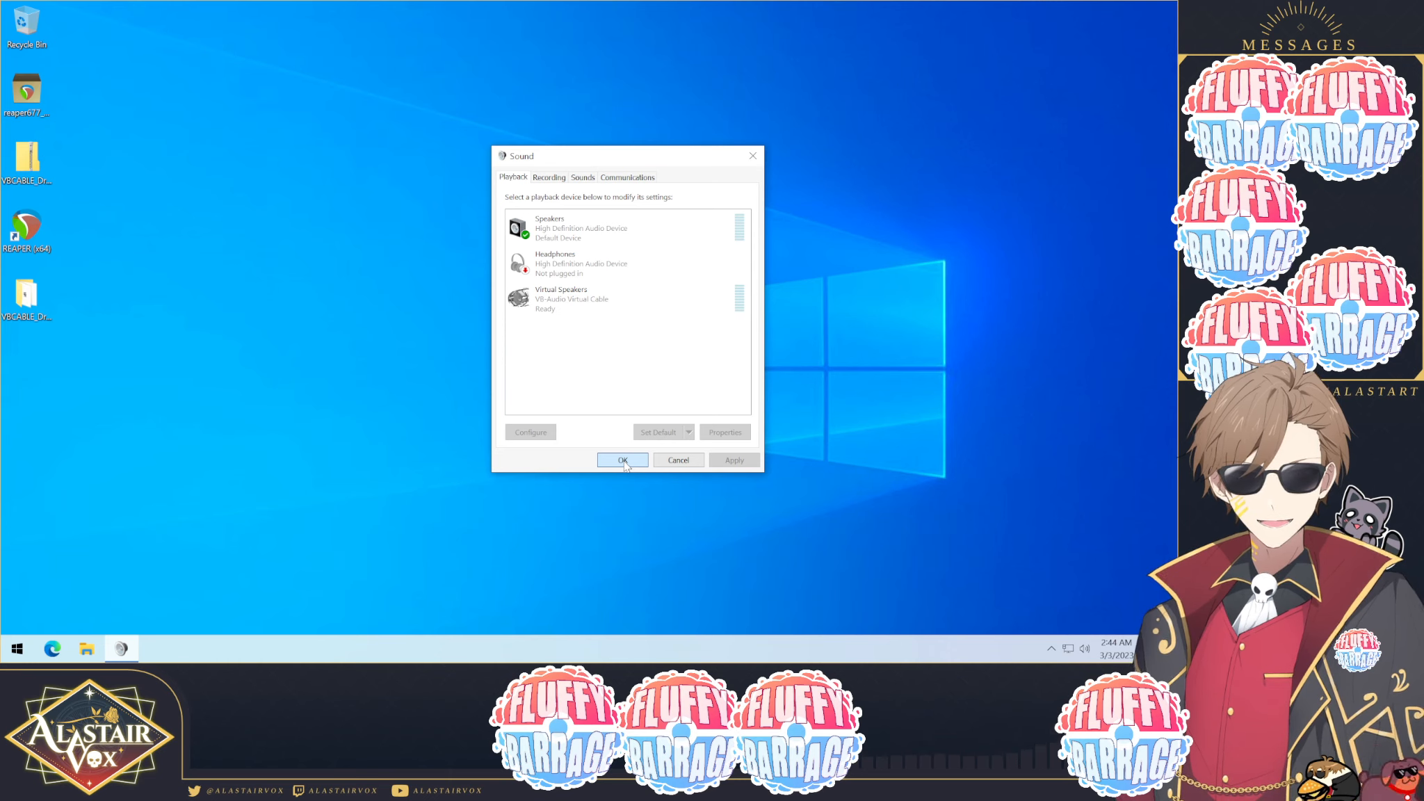
{"action": "left_click", "coordinate": [623, 460]}
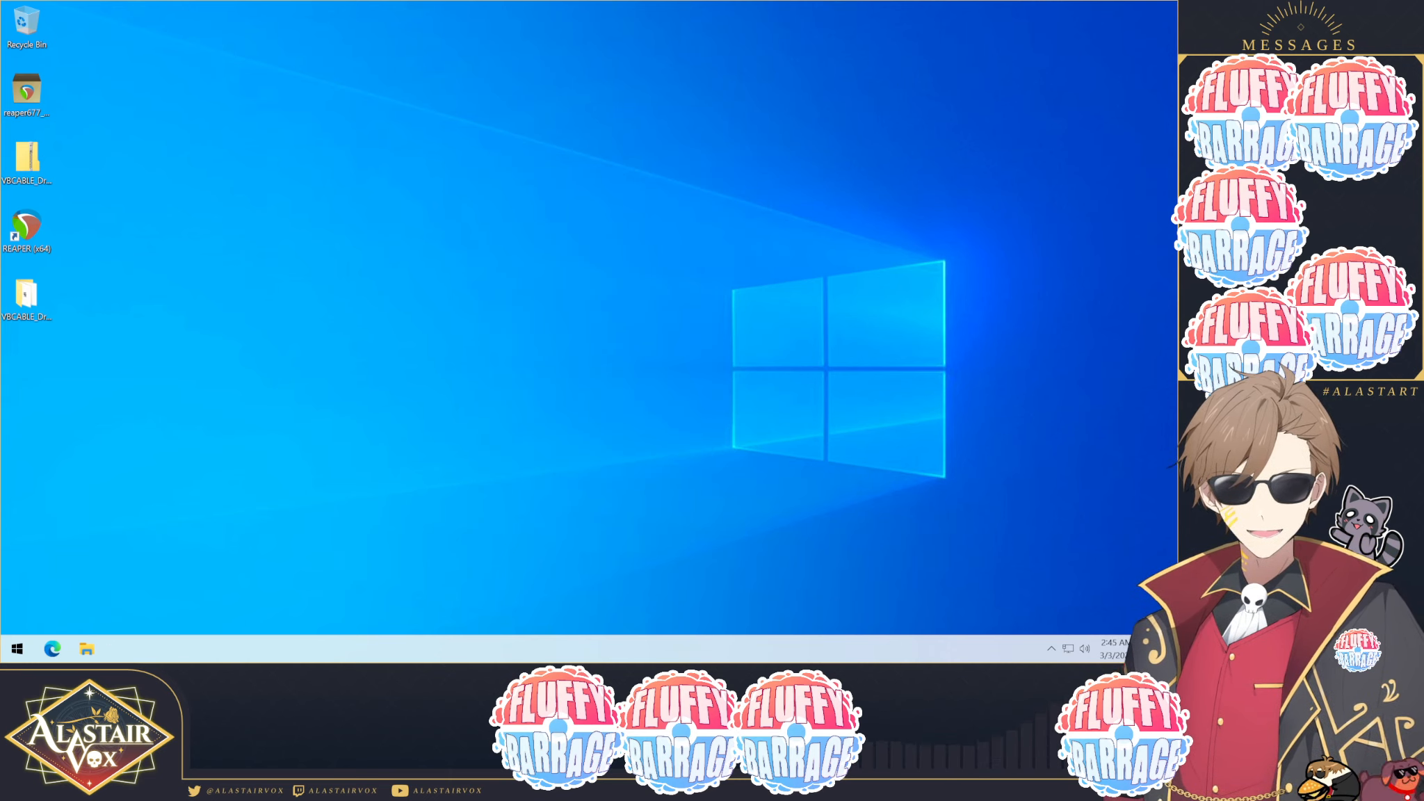
Step: Launch REAPER and select WASAPI (Windows 7/8/10/Vista) as the audio system in its audio device settings
{"action": "double_click", "coordinate": [32, 225]}
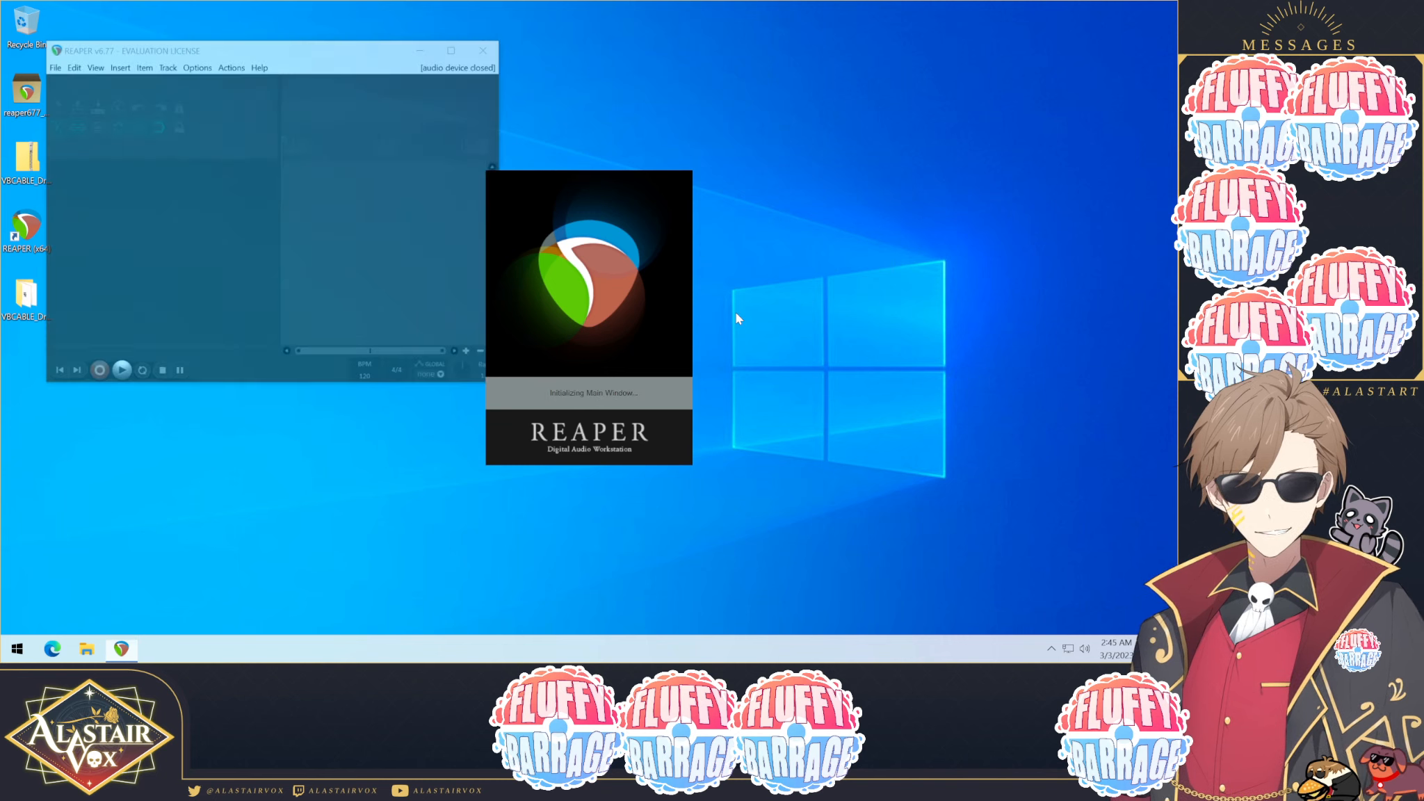
{"action": "left_click", "coordinate": [634, 375]}
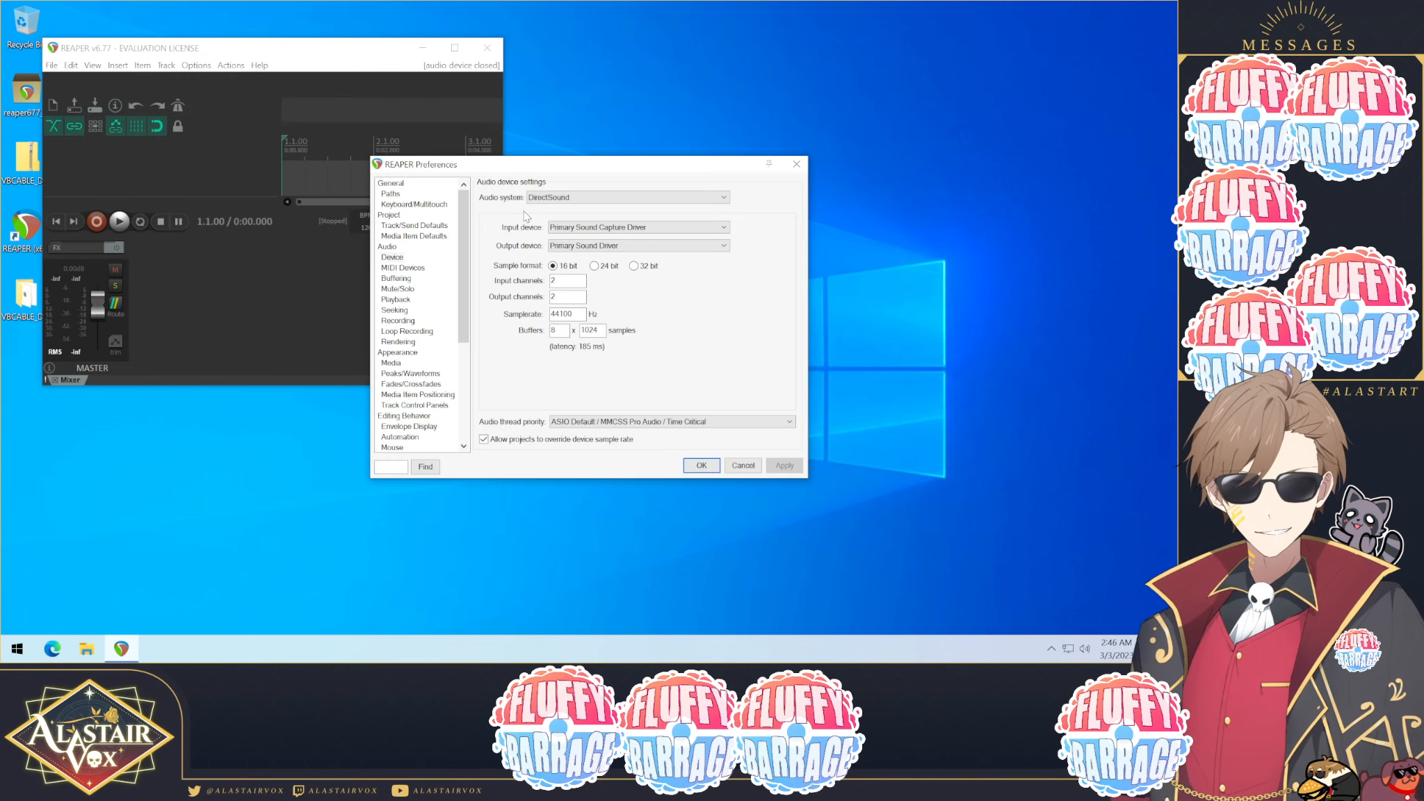
{"action": "left_click", "coordinate": [540, 199]}
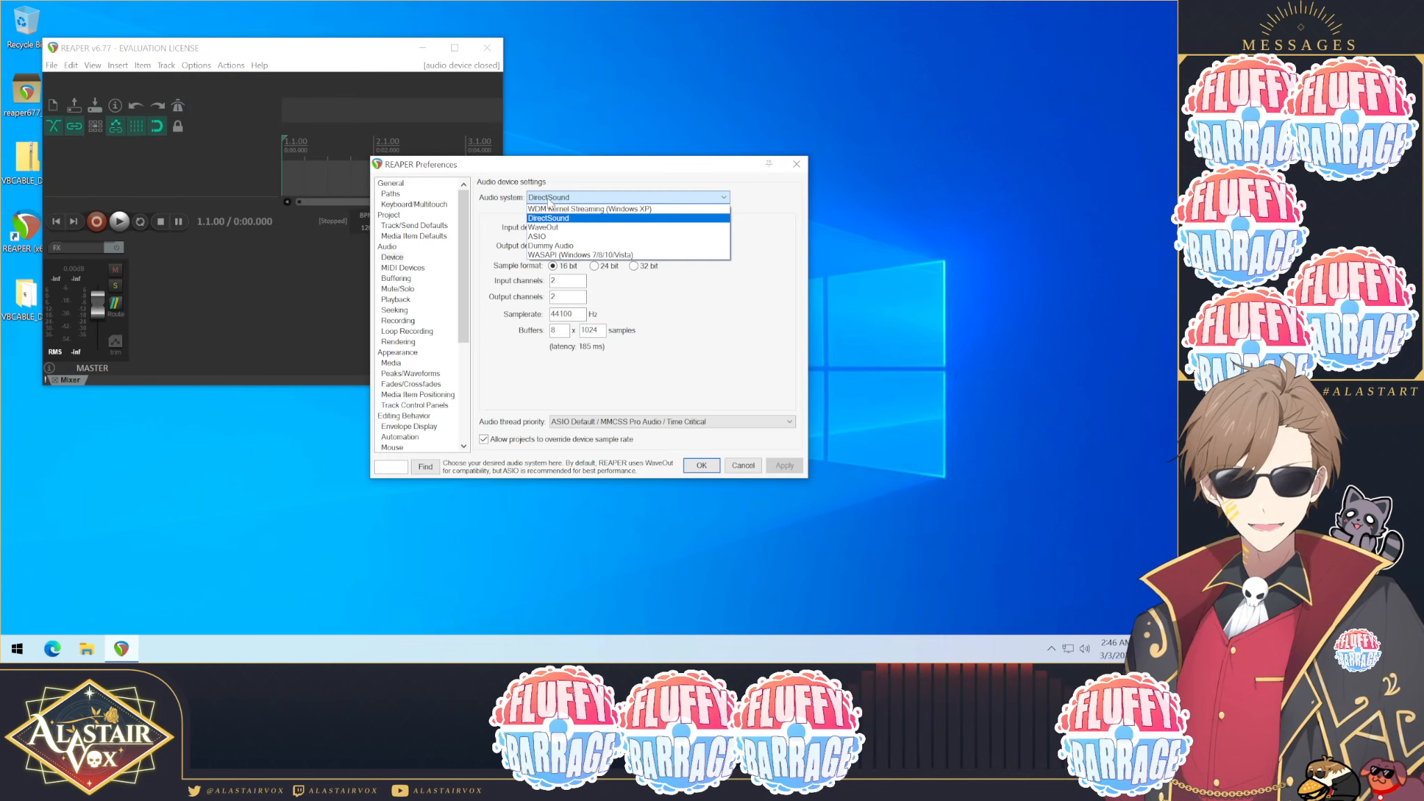
{"action": "left_click", "coordinate": [537, 255]}
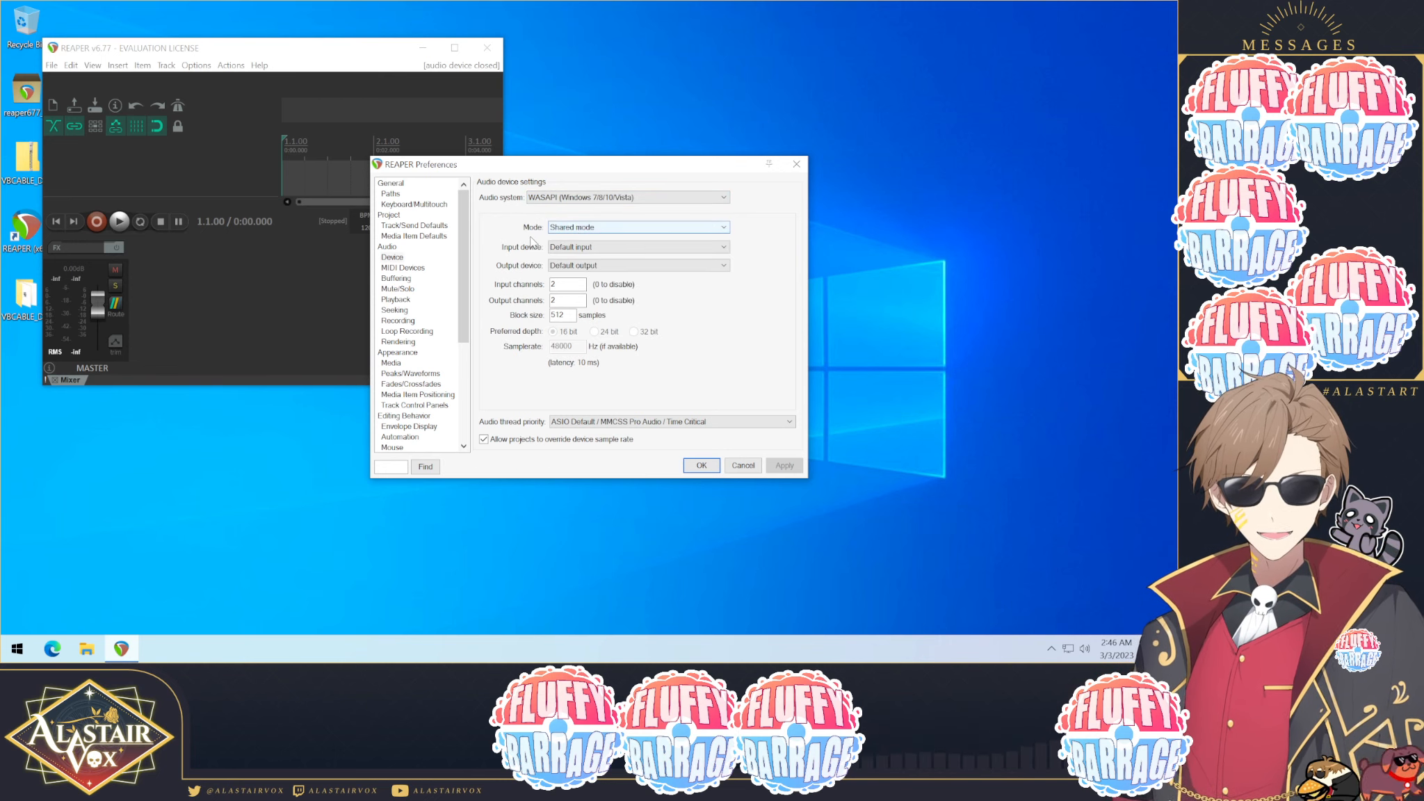
Step: Set REAPER's input device to Microphone (High Definition Audio Device)
{"action": "left_click", "coordinate": [578, 247]}
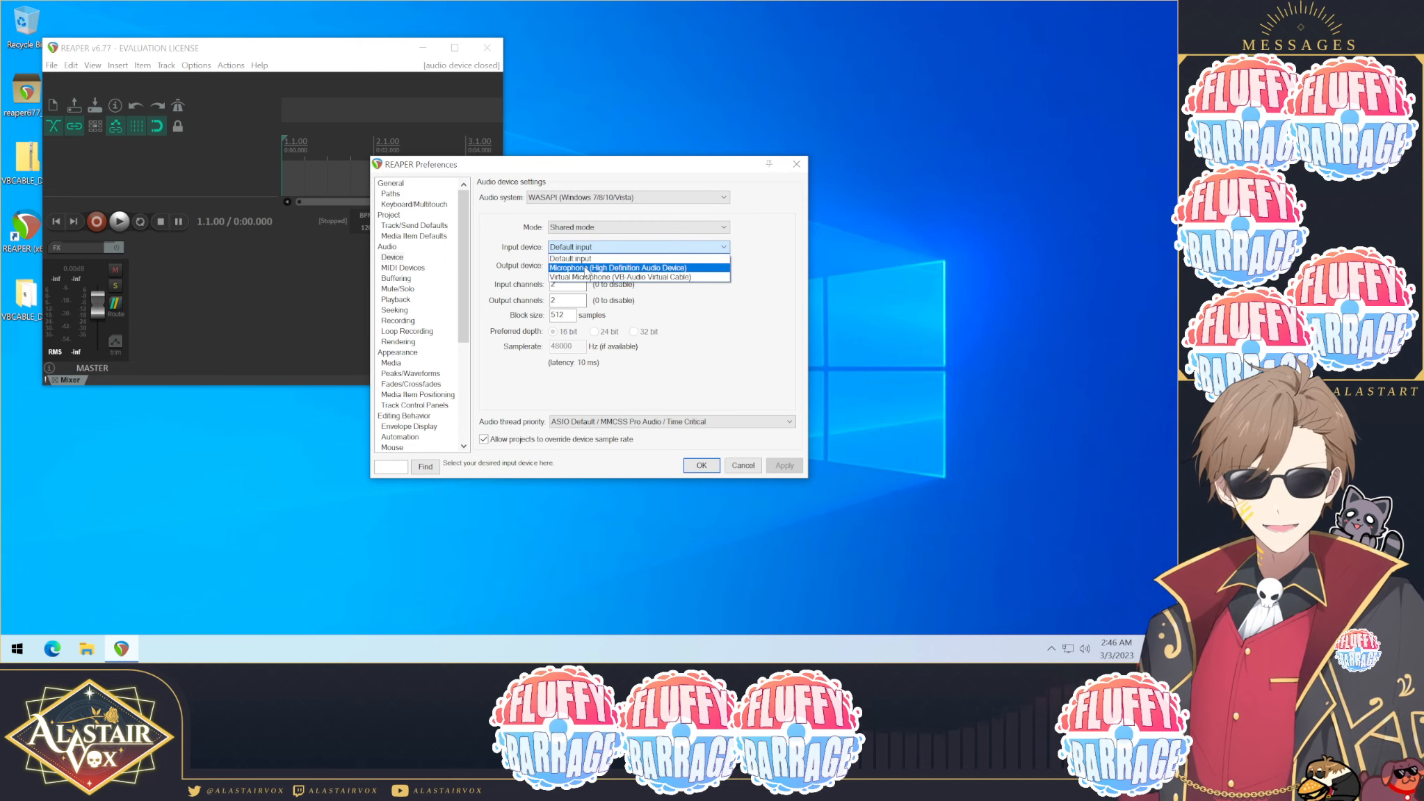
{"action": "left_click", "coordinate": [586, 270]}
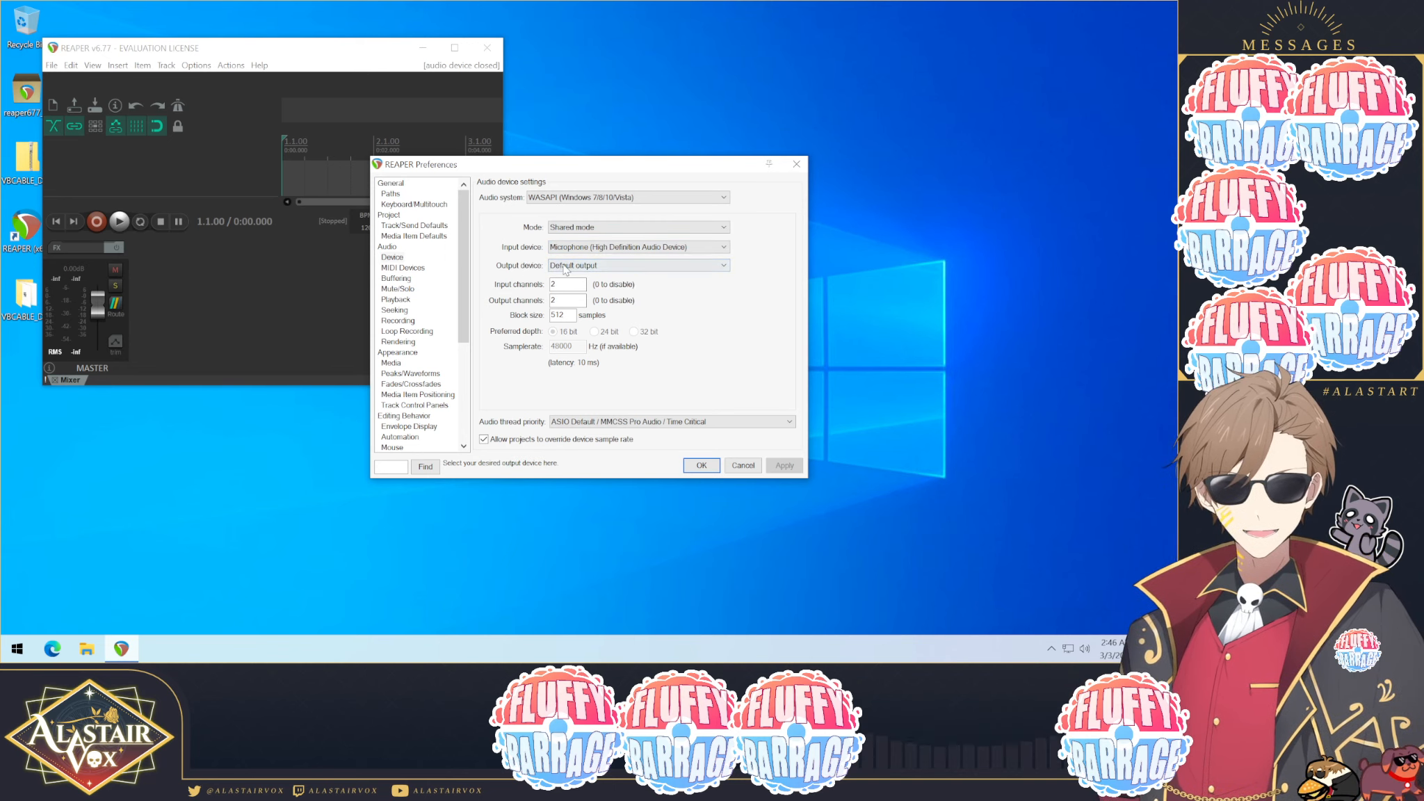
Step: Set REAPER's output device to Virtual Speakers (VB-Audio Virtual Cable) and input channels to 1
{"action": "left_click", "coordinate": [565, 268]}
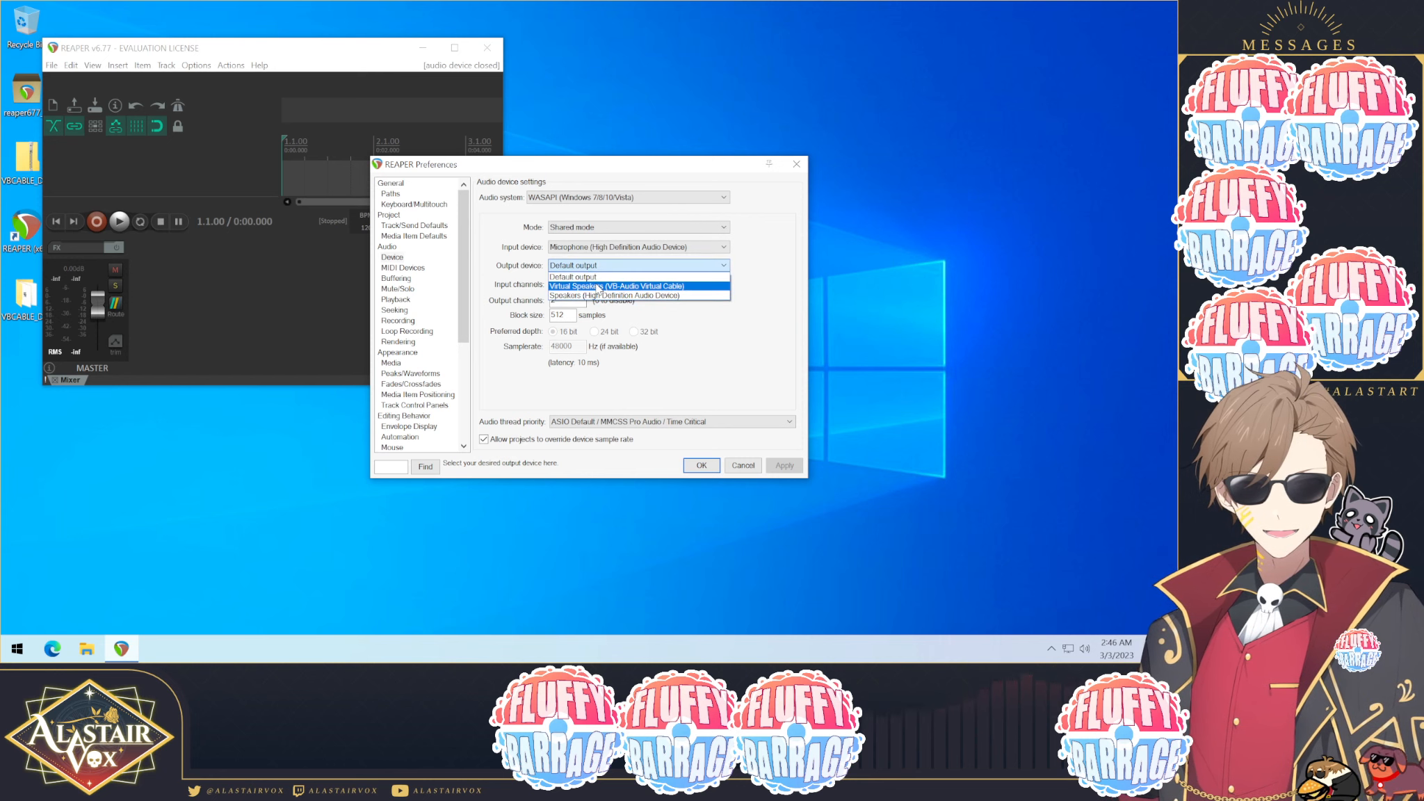
{"action": "left_click", "coordinate": [593, 286]}
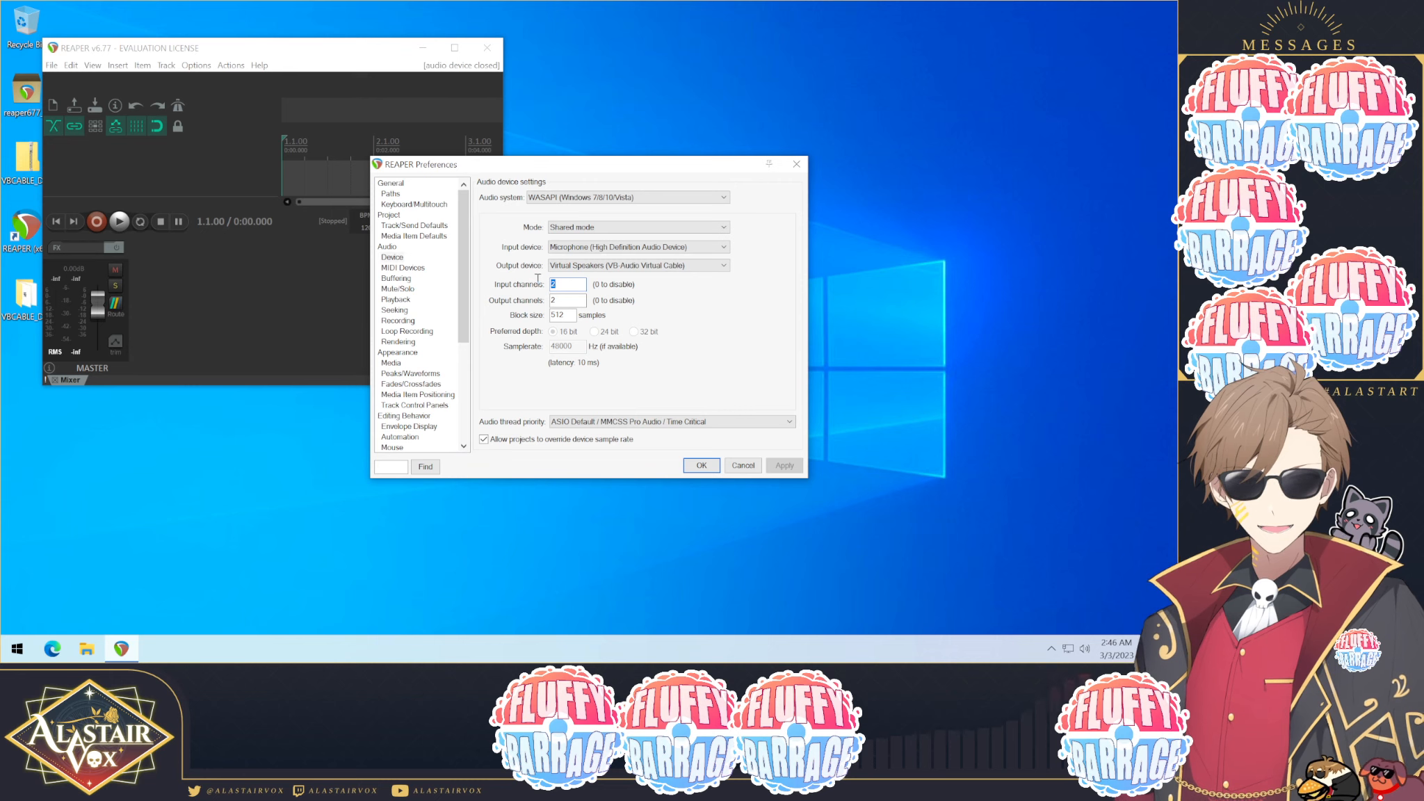
{"action": "type", "text": "1"}
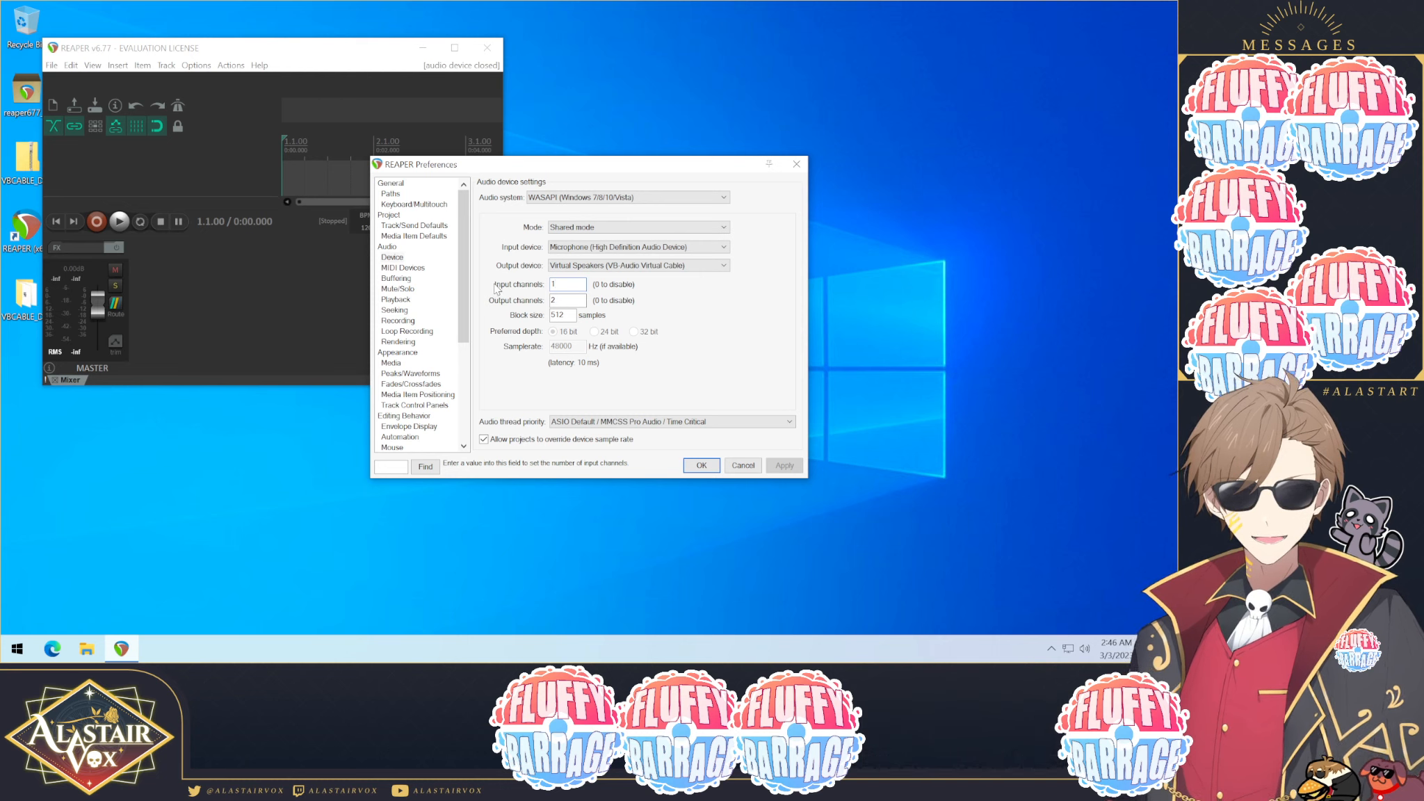
Step: Set the block size to 1024 samples and apply the audio device settings
{"action": "double_click", "coordinate": [564, 315]}
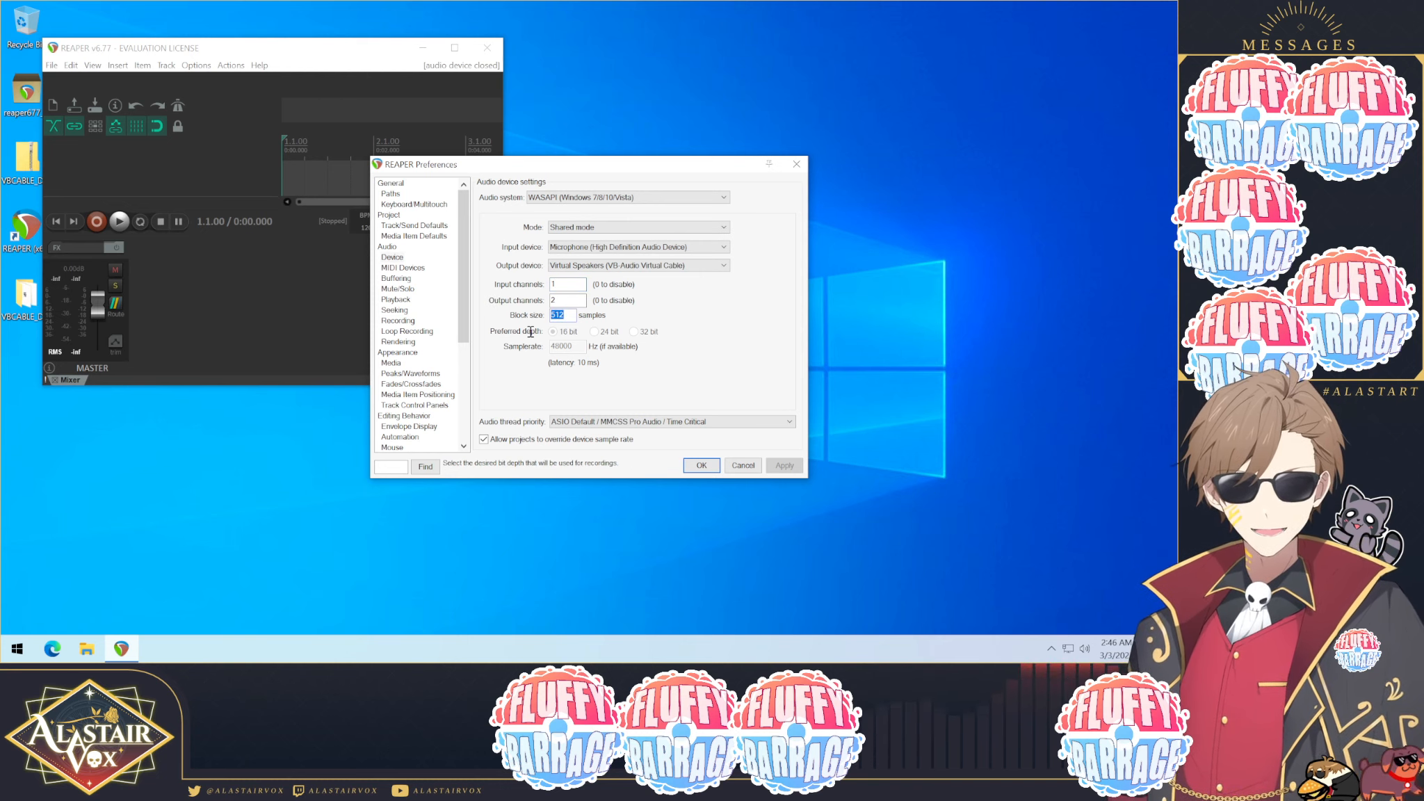
{"action": "type", "text": "1"}
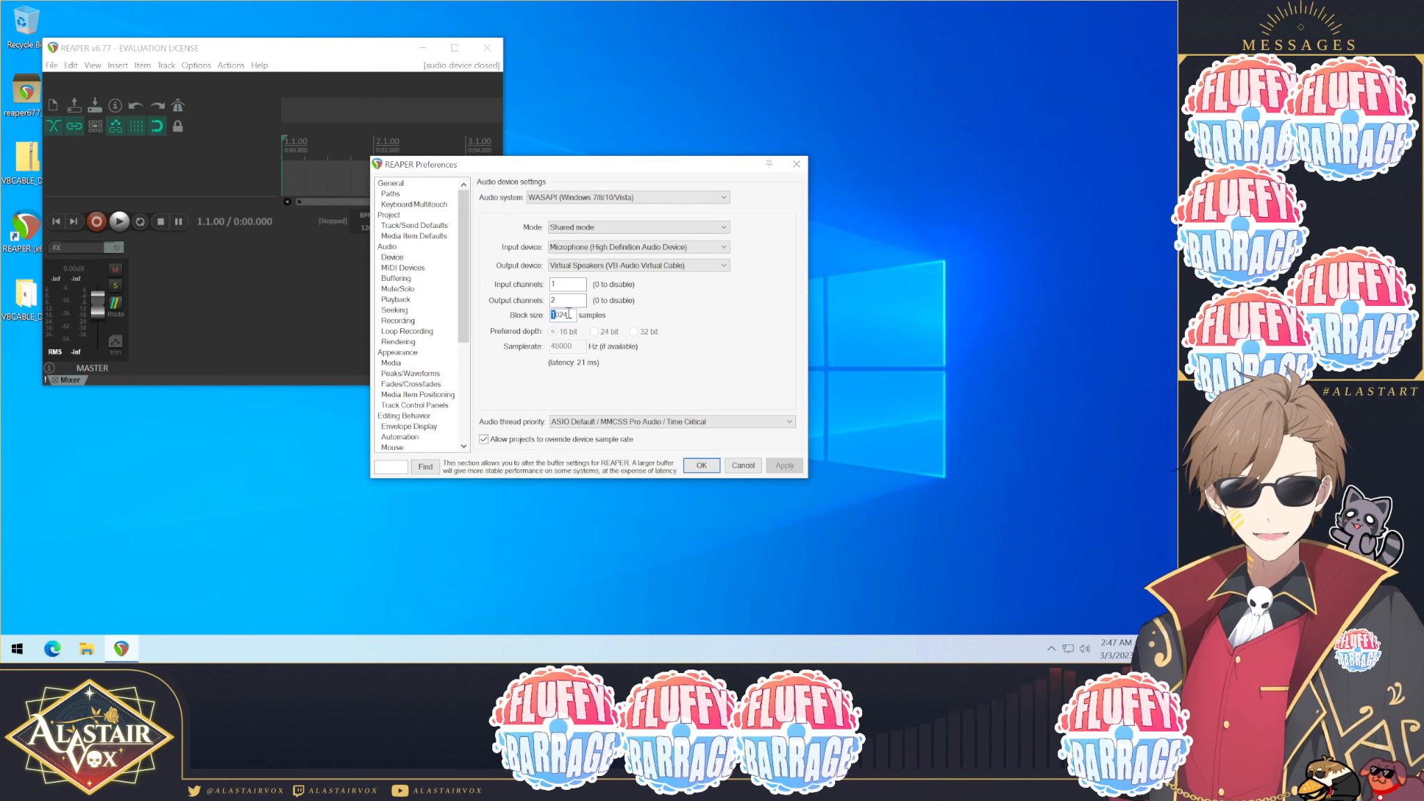
{"action": "type", "text": "2"}
{"action": "left_click_drag", "start_coordinate": [560, 315], "coordinate": [580, 317]}
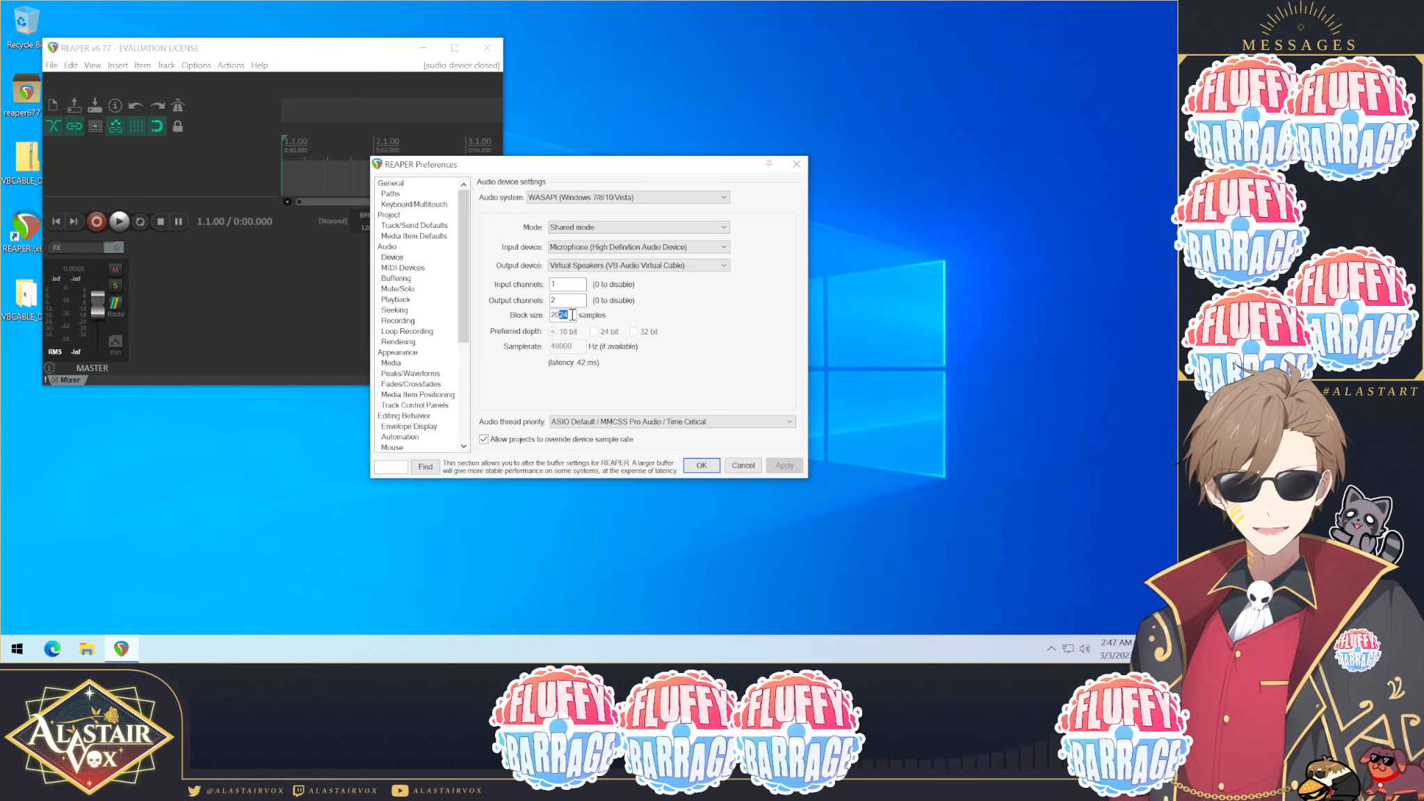
{"action": "type", "text": "48"}
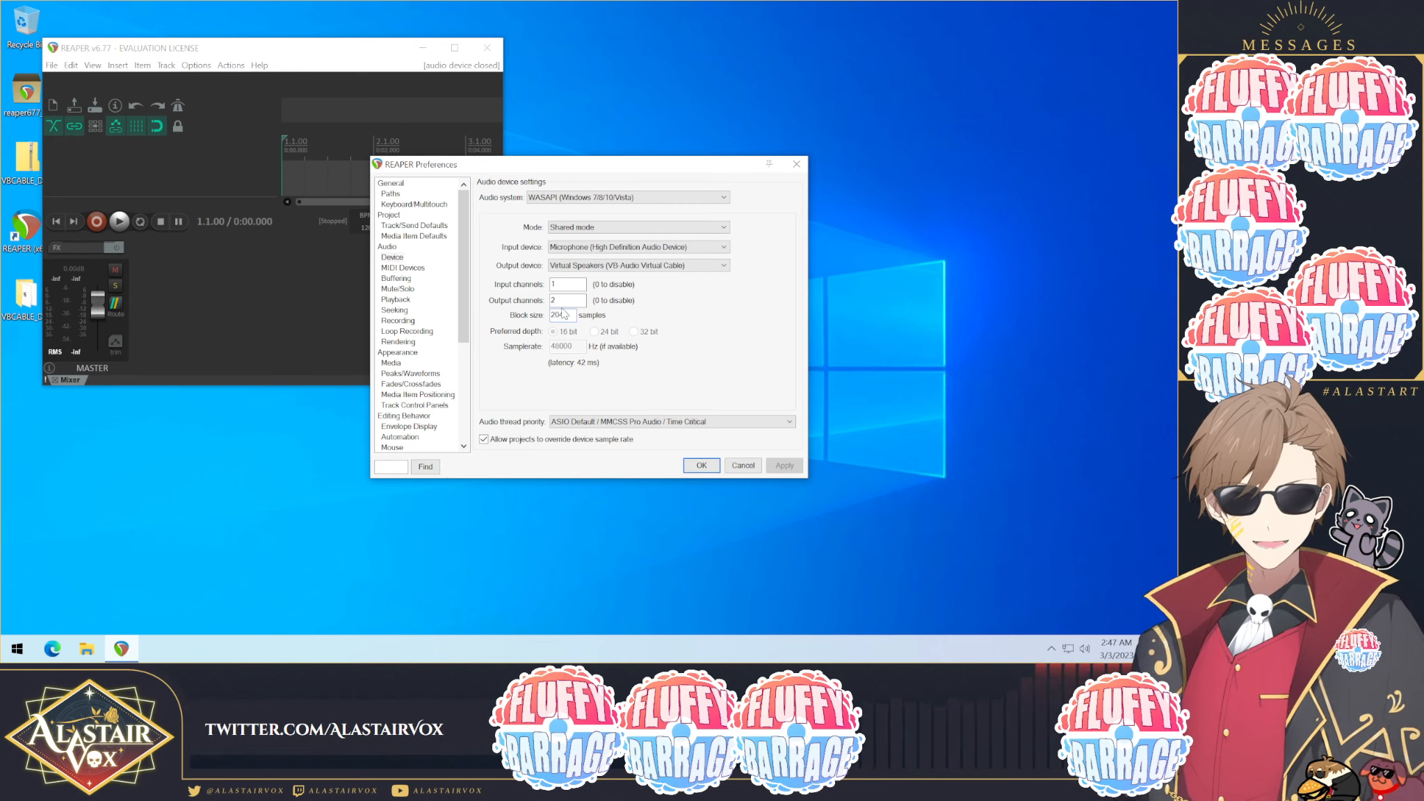
{"action": "key", "text": "BackSpace"}
{"action": "type", "text": "1"}
{"action": "left_click_drag", "start_coordinate": [559, 315], "coordinate": [579, 315]}
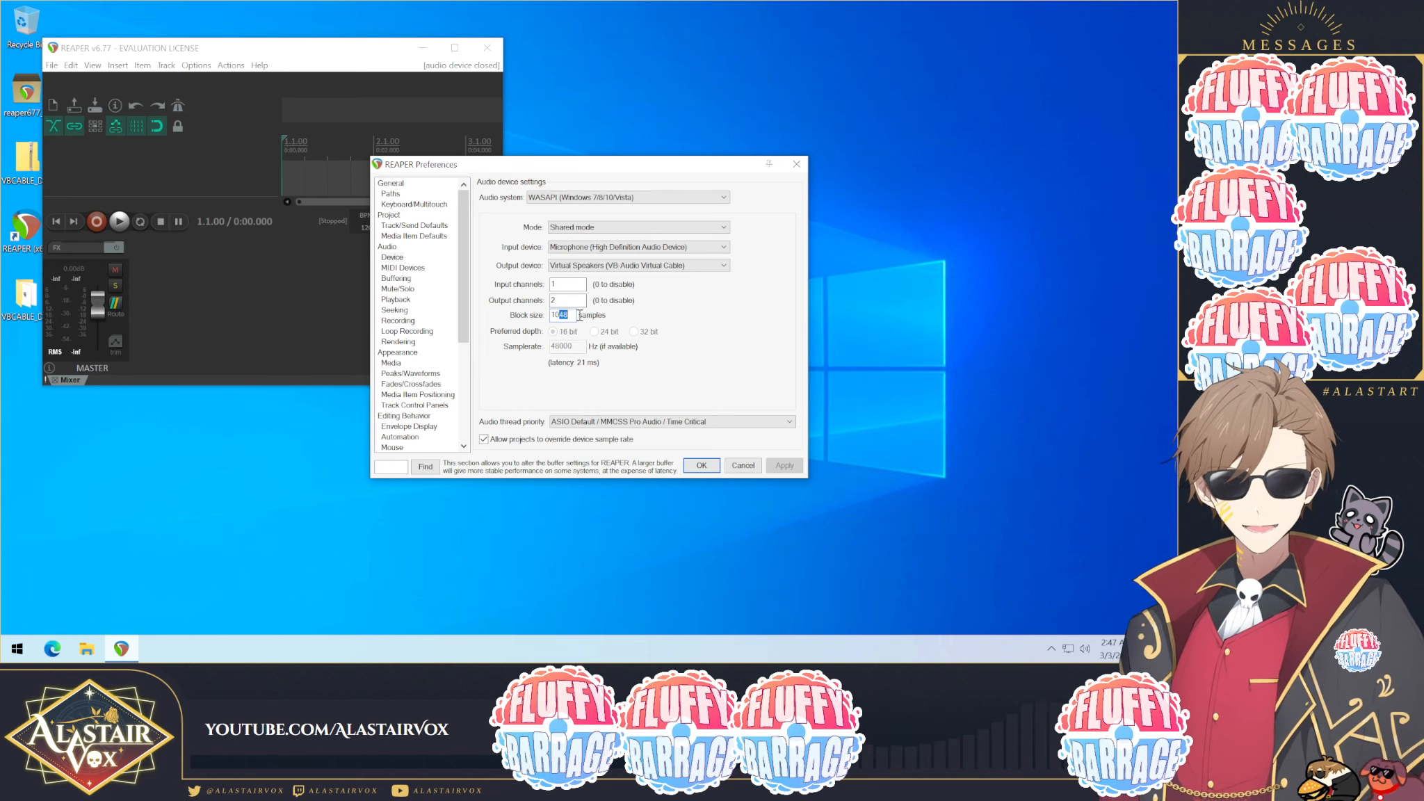
{"action": "type", "text": "24"}
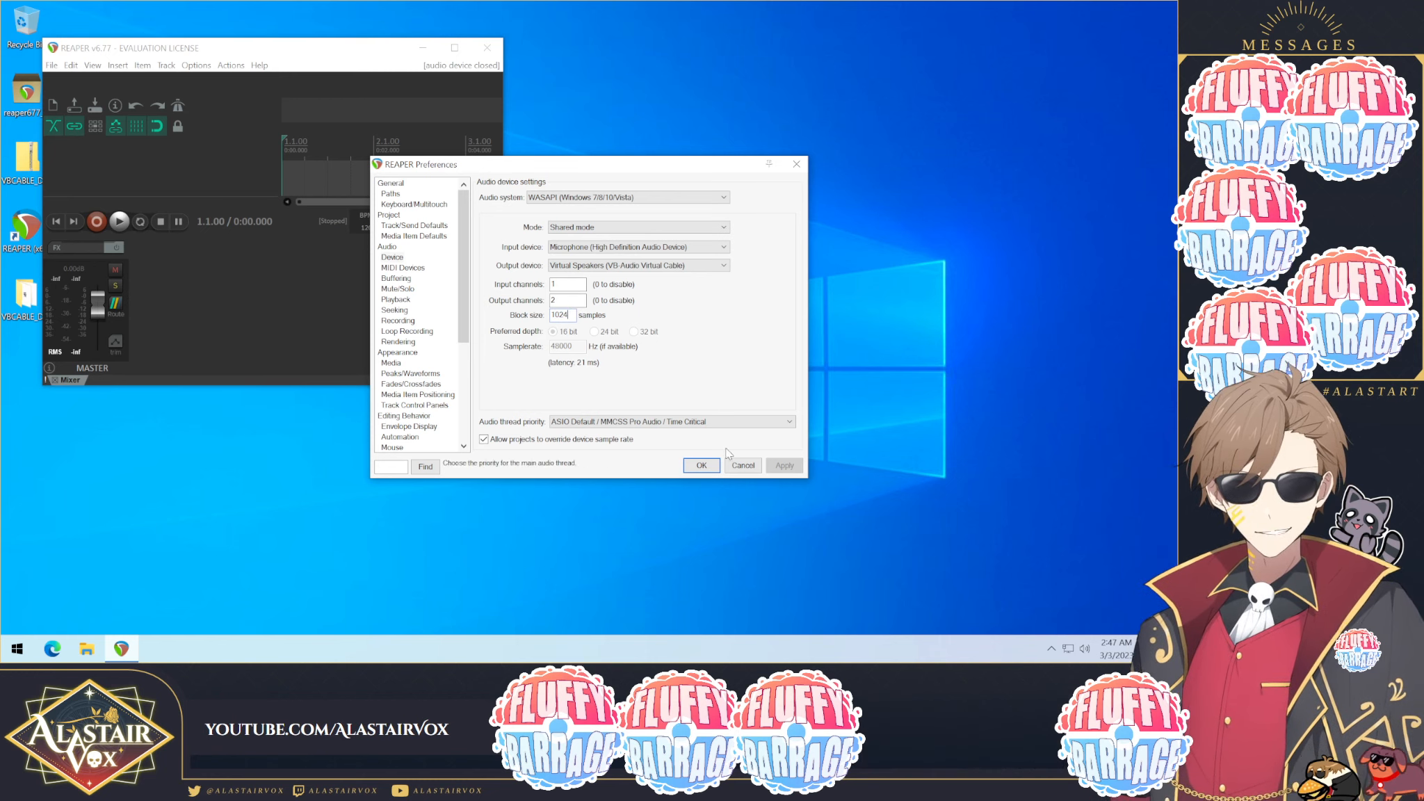
{"action": "left_click", "coordinate": [701, 465]}
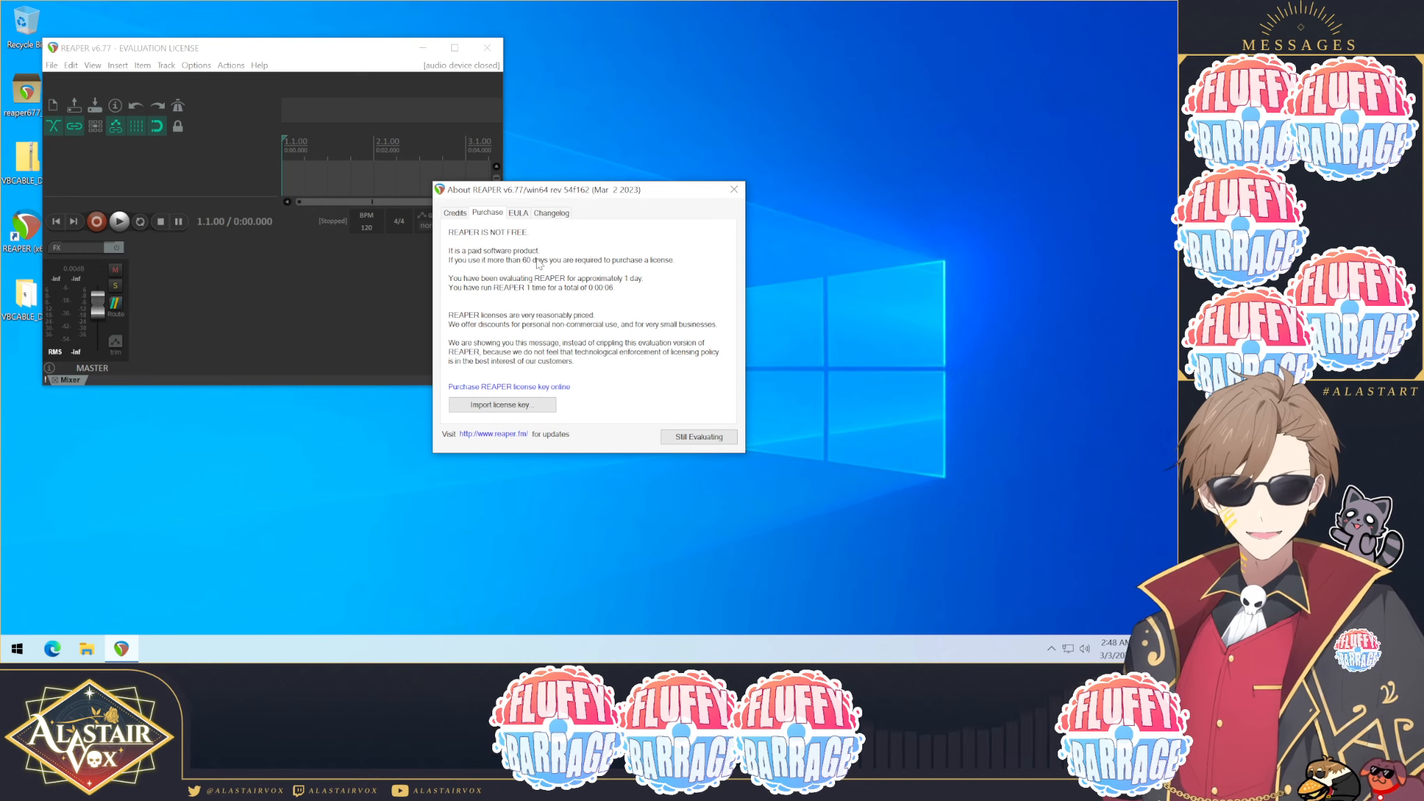
Step: Dismiss the evaluation notice and maximize the REAPER window
{"action": "left_click", "coordinate": [702, 440]}
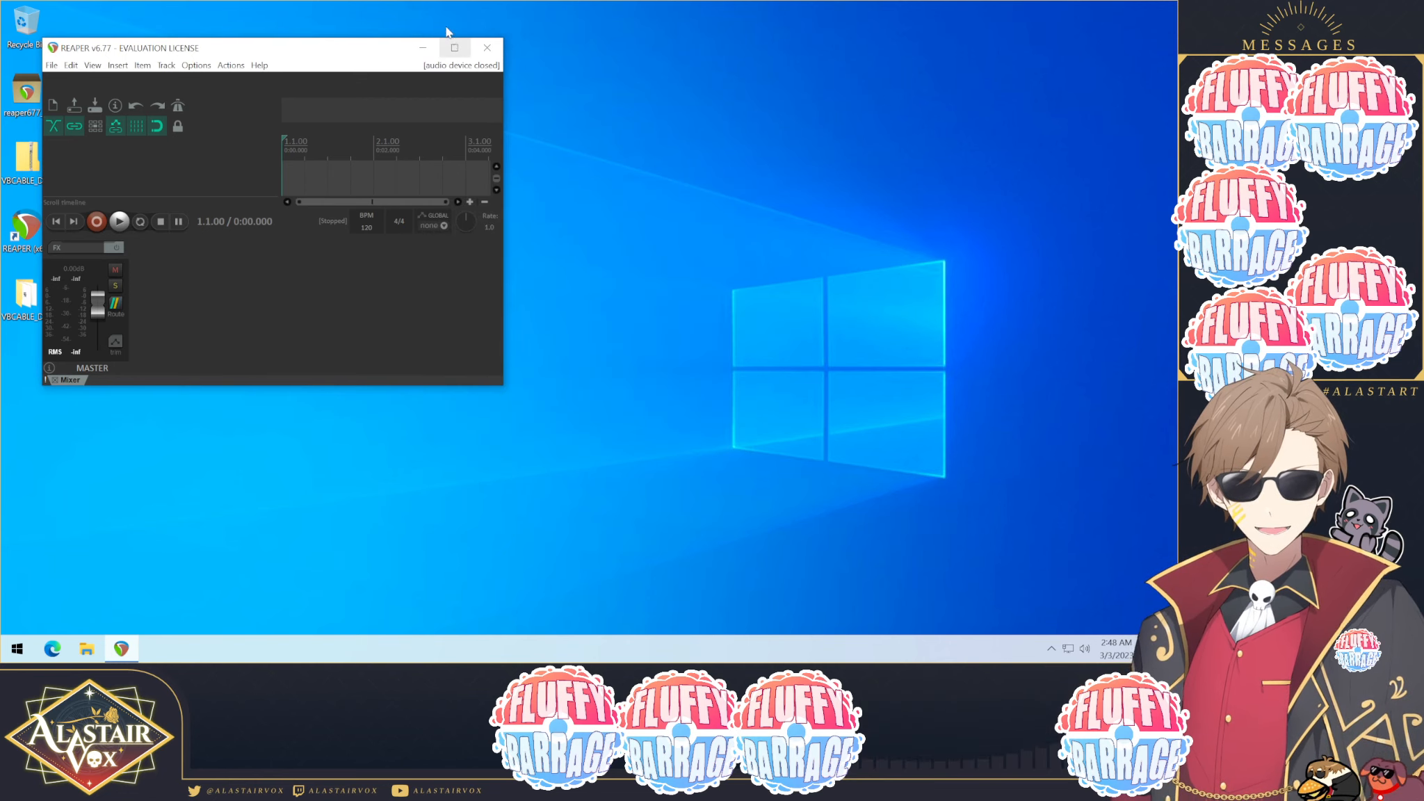
{"action": "left_click_drag", "start_coordinate": [358, 50], "coordinate": [669, 124]}
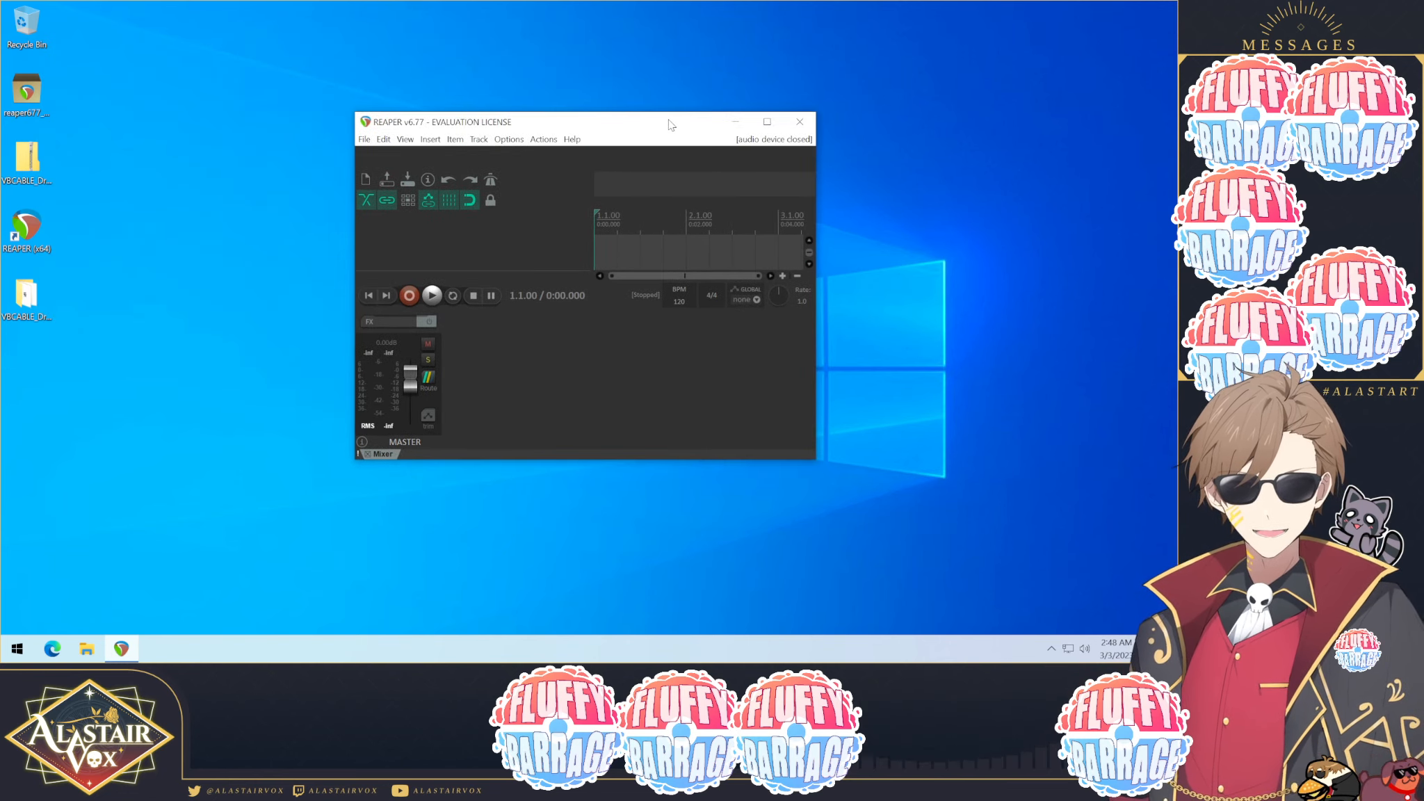
{"action": "left_click", "coordinate": [766, 122]}
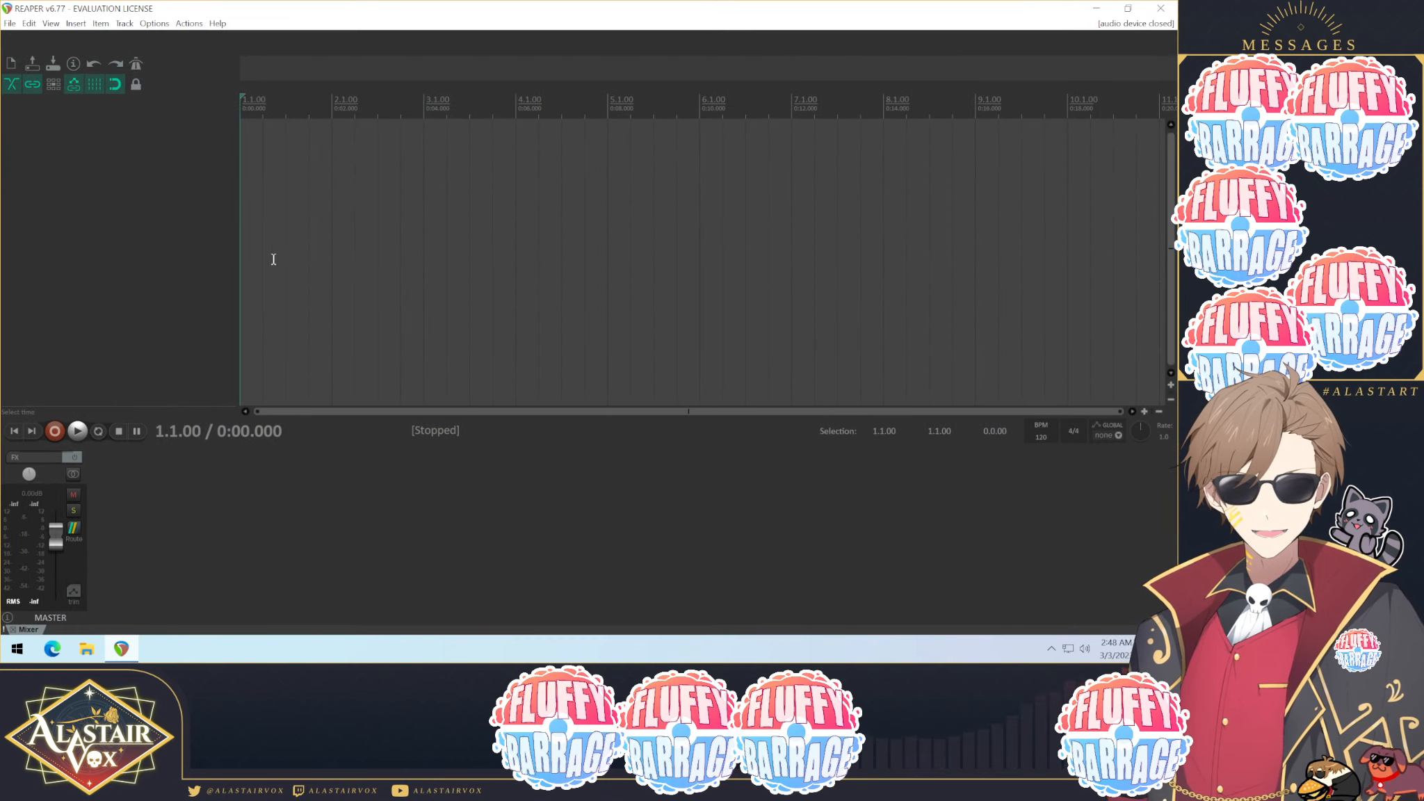
Step: Dock the mixer along the right side of the arrange view and resize it
{"action": "left_click_drag", "start_coordinate": [53, 476], "coordinate": [1170, 378]}
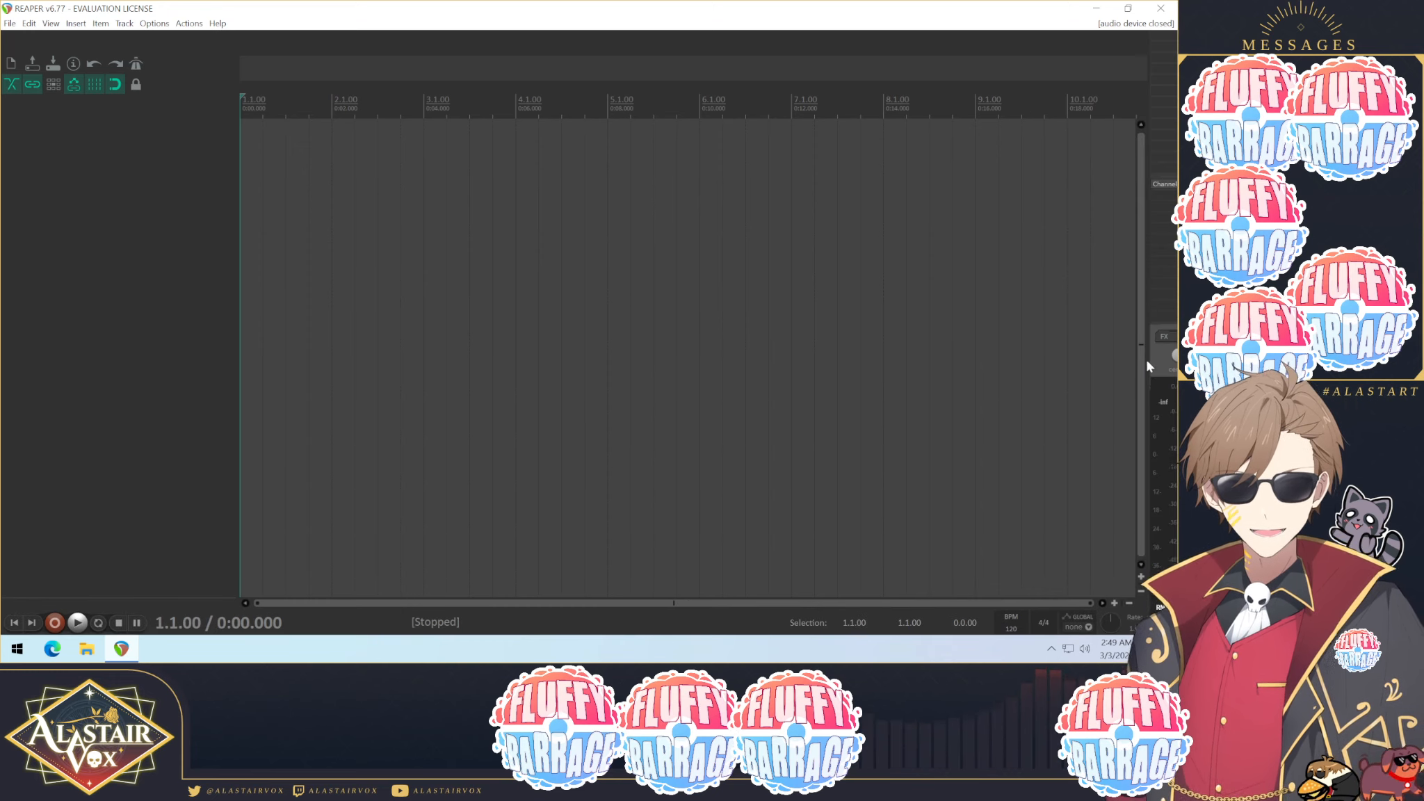
{"action": "left_click_drag", "start_coordinate": [1157, 324], "coordinate": [1157, 53]}
{"action": "left_click_drag", "start_coordinate": [1147, 217], "coordinate": [1084, 224]}
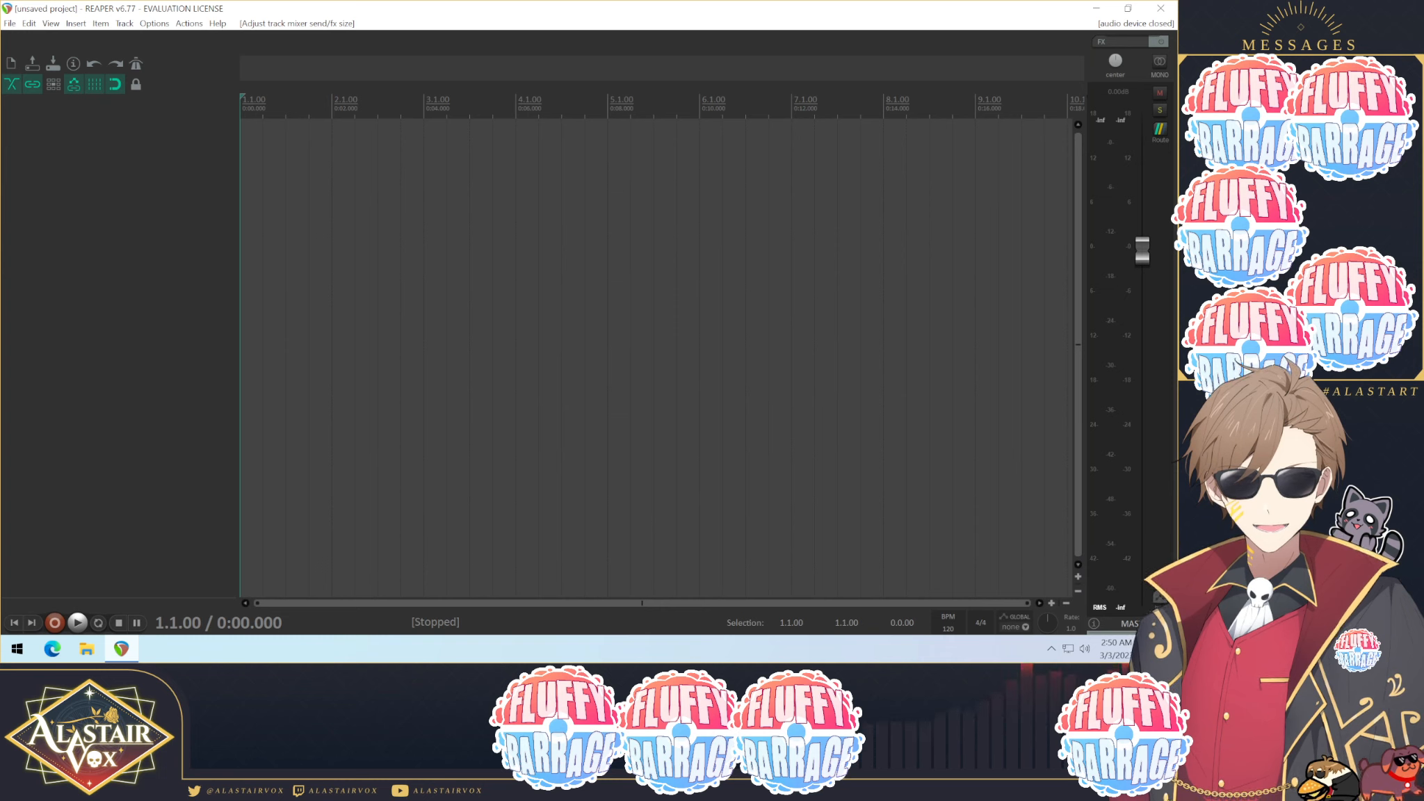
Step: Insert a new track and arm it for recording
{"action": "right_click", "coordinate": [88, 184]}
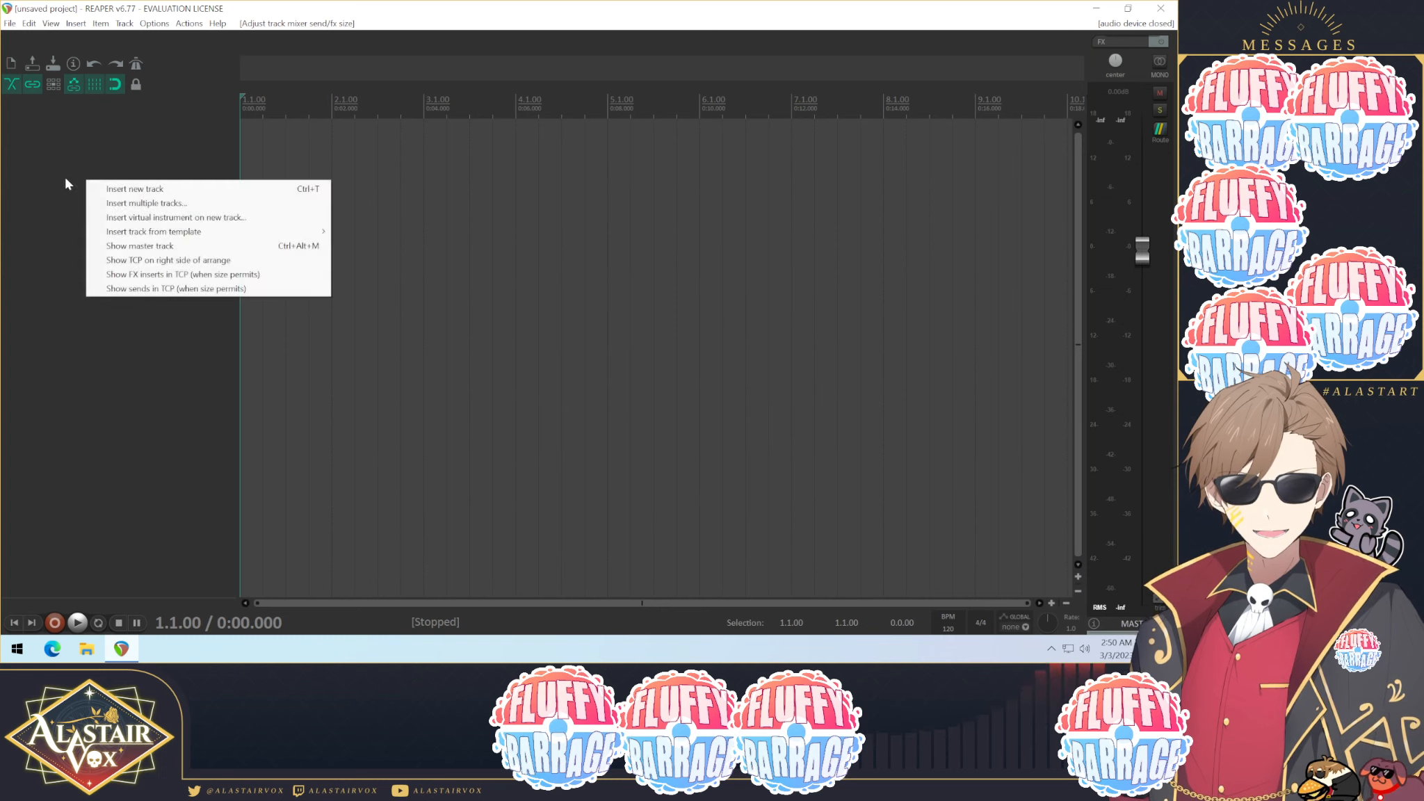
{"action": "left_click", "coordinate": [134, 189]}
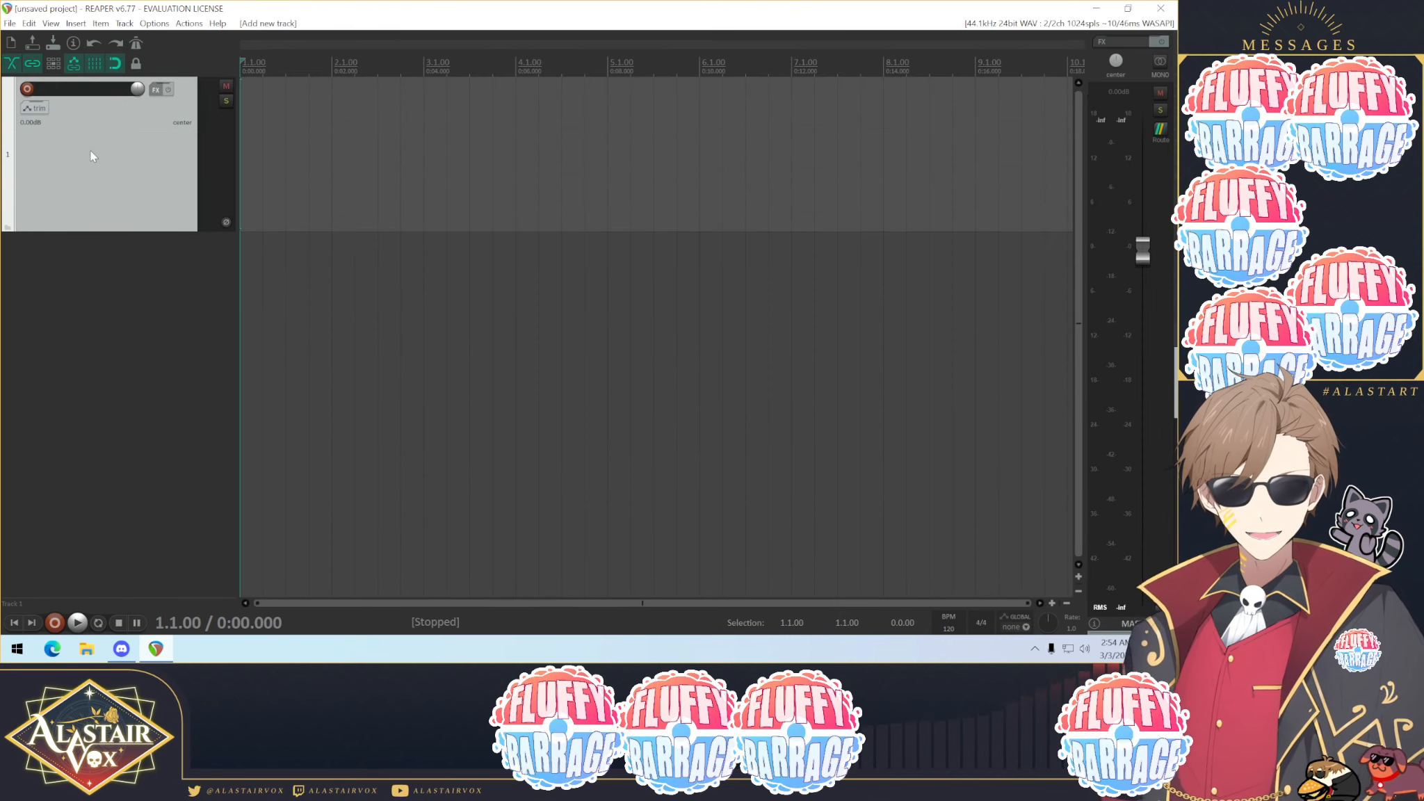
{"action": "left_click", "coordinate": [27, 89]}
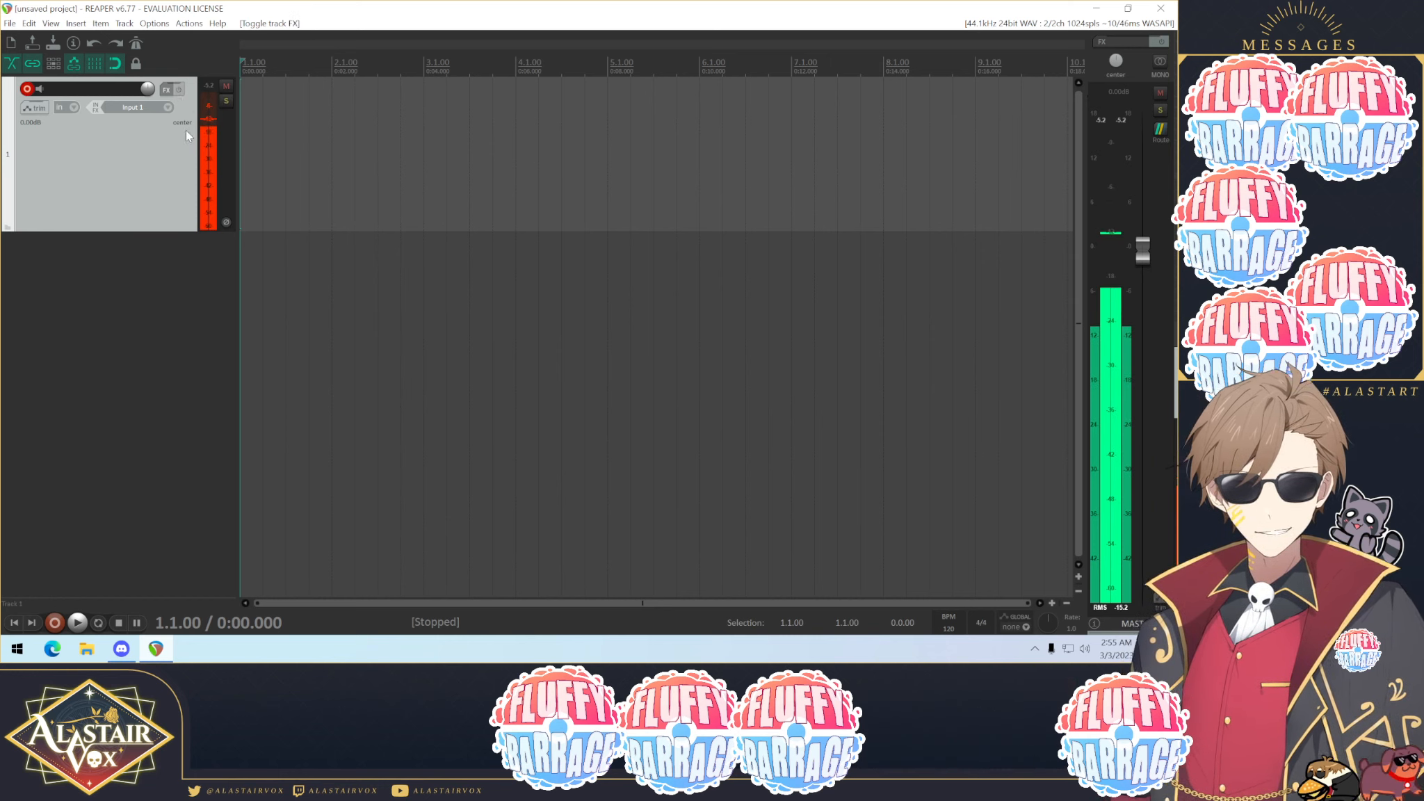
Step: Open the track's FX chain and add VST: ReaComp (Cockos) by filtering for reacomp
{"action": "left_click", "coordinate": [166, 89]}
{"action": "left_click_drag", "start_coordinate": [167, 47], "coordinate": [541, 205]}
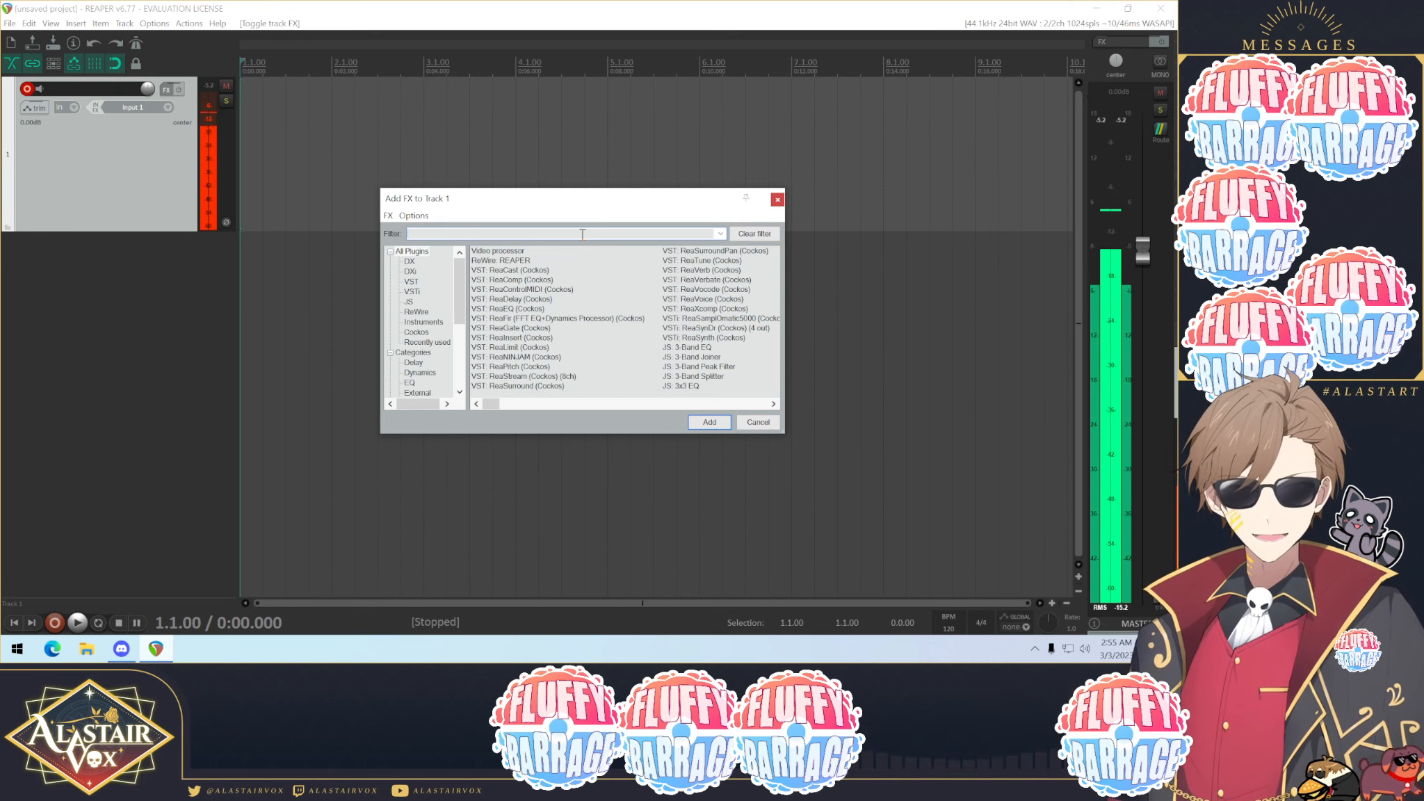
{"action": "type", "text": "ea"}
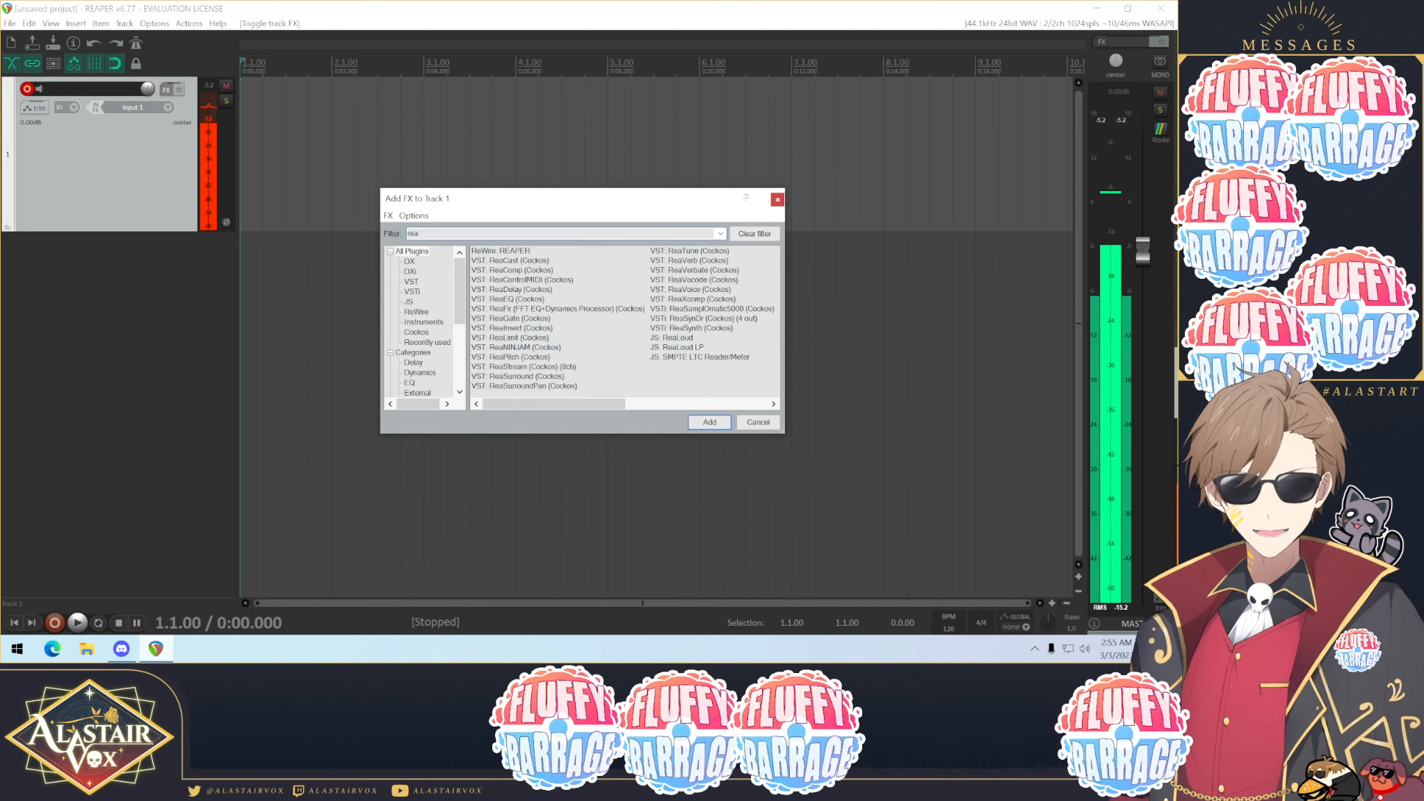
{"action": "type", "text": "comp"}
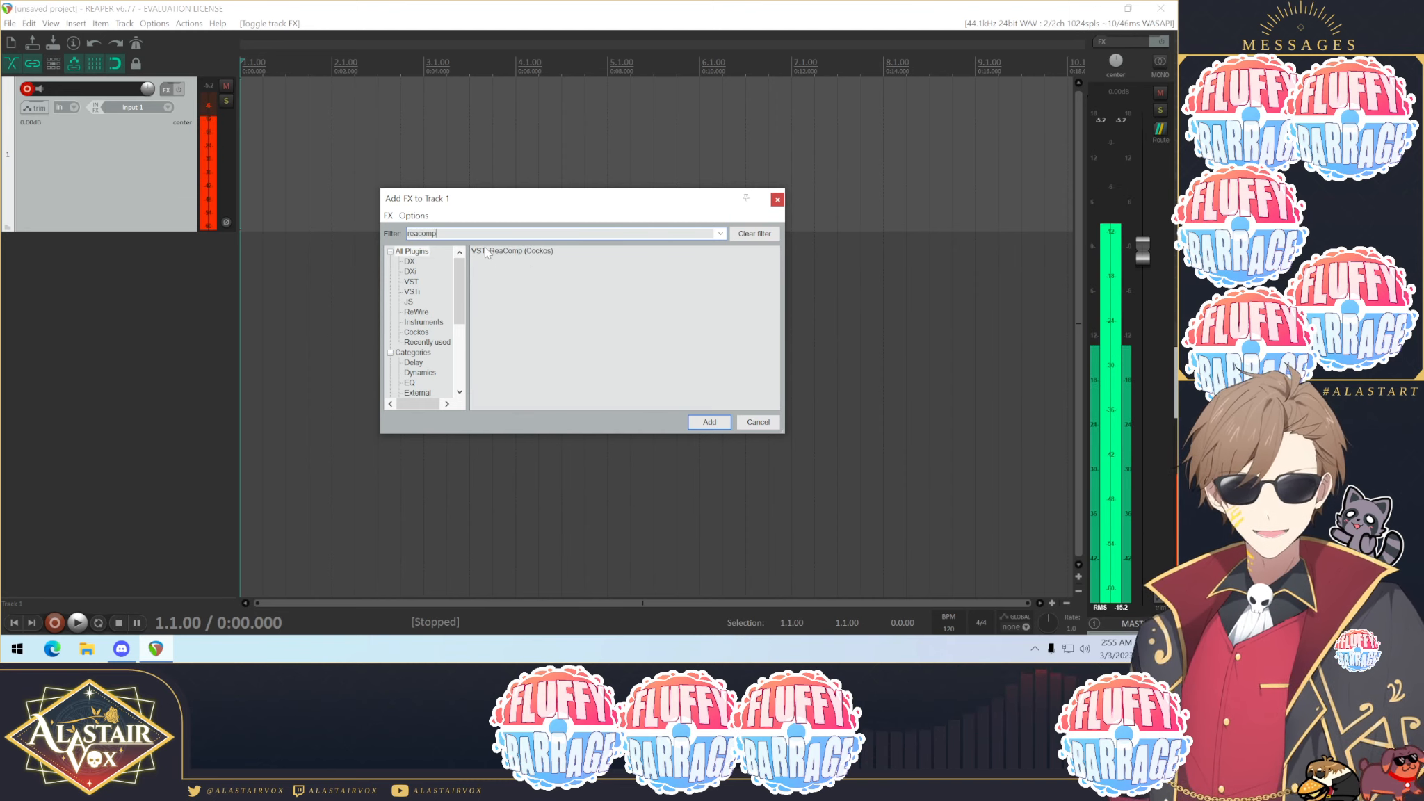
{"action": "key", "text": "Down"}
{"action": "left_click", "coordinate": [709, 422]}
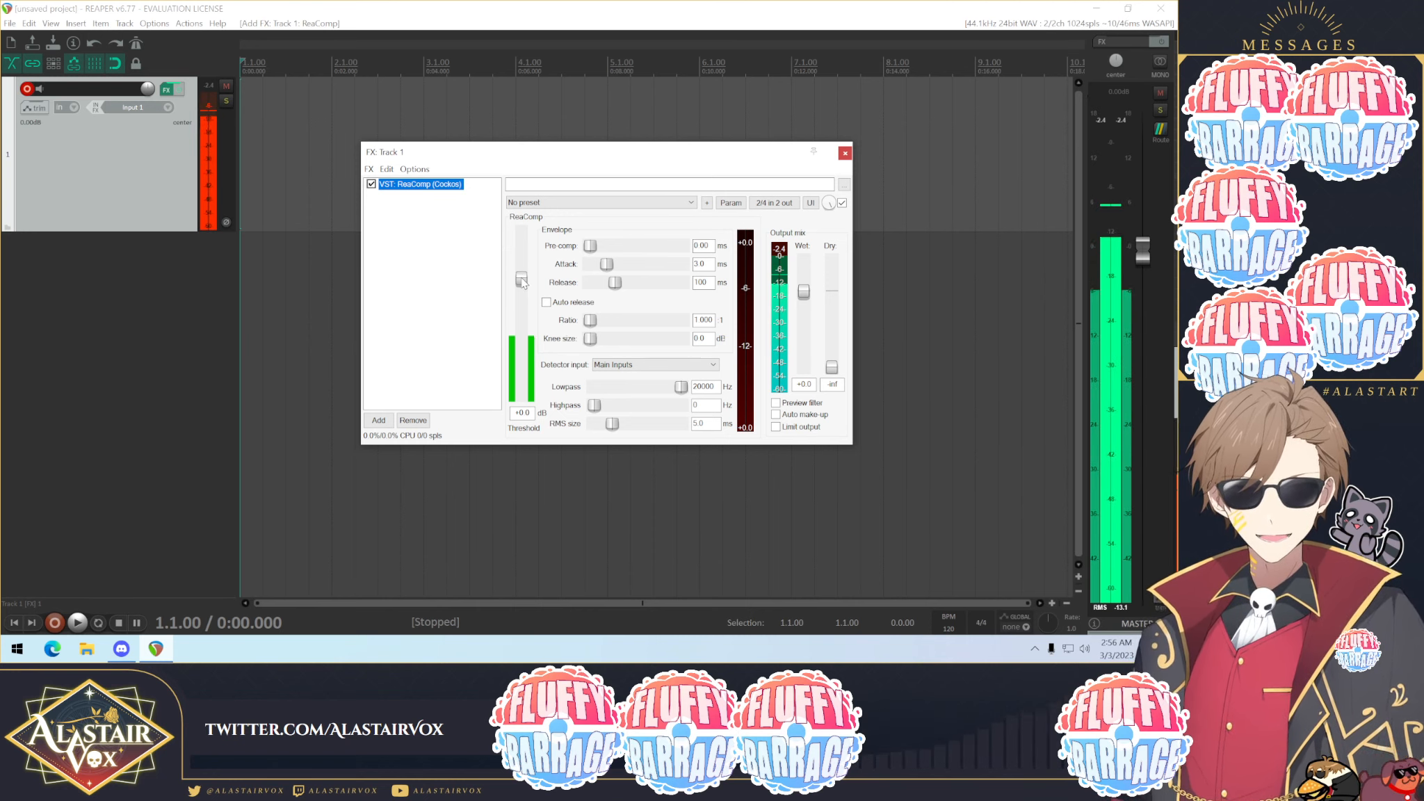
Step: Set ReaComp's threshold to about -20.1 dB and its ratio to 4
{"action": "left_click_drag", "start_coordinate": [522, 283], "coordinate": [524, 343]}
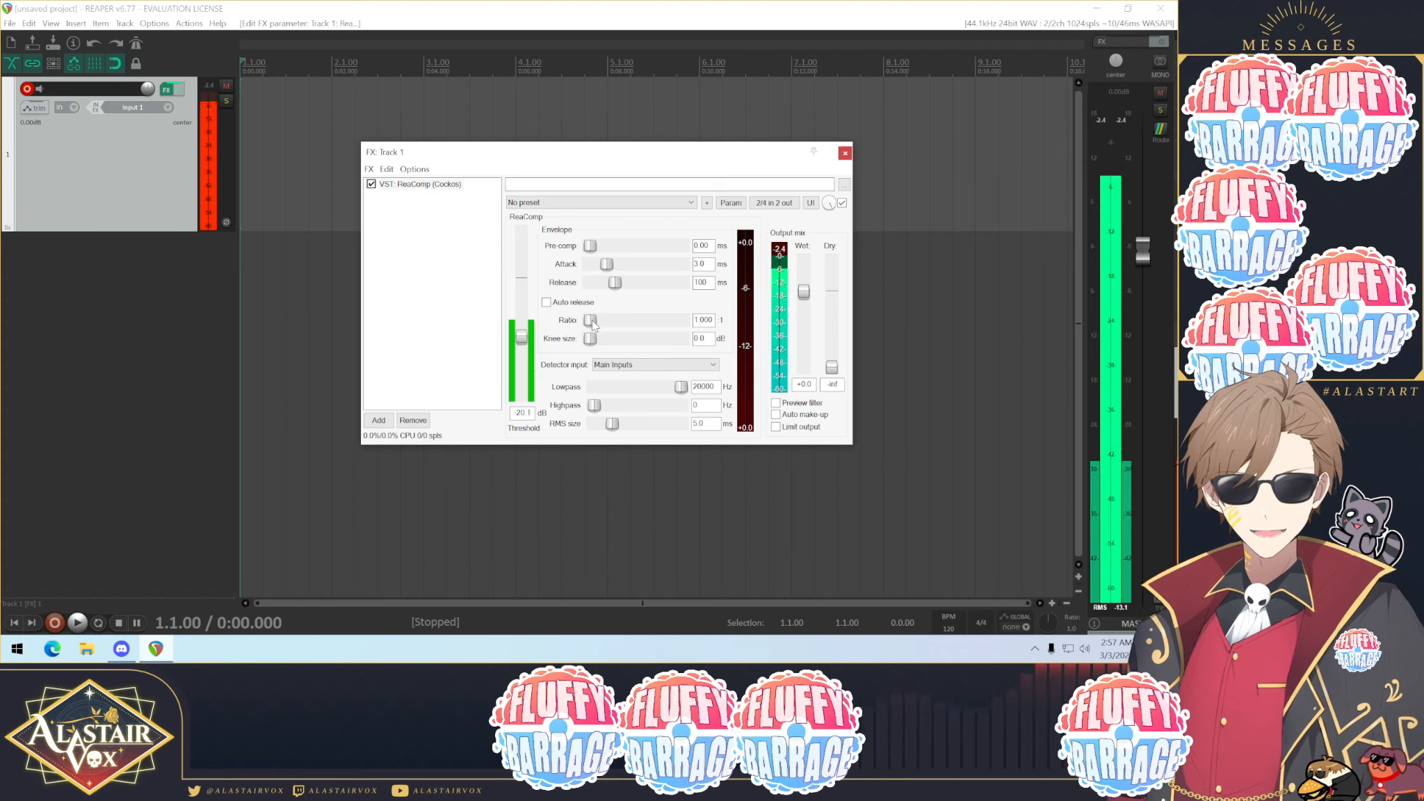
{"action": "left_click_drag", "start_coordinate": [593, 323], "coordinate": [602, 326]}
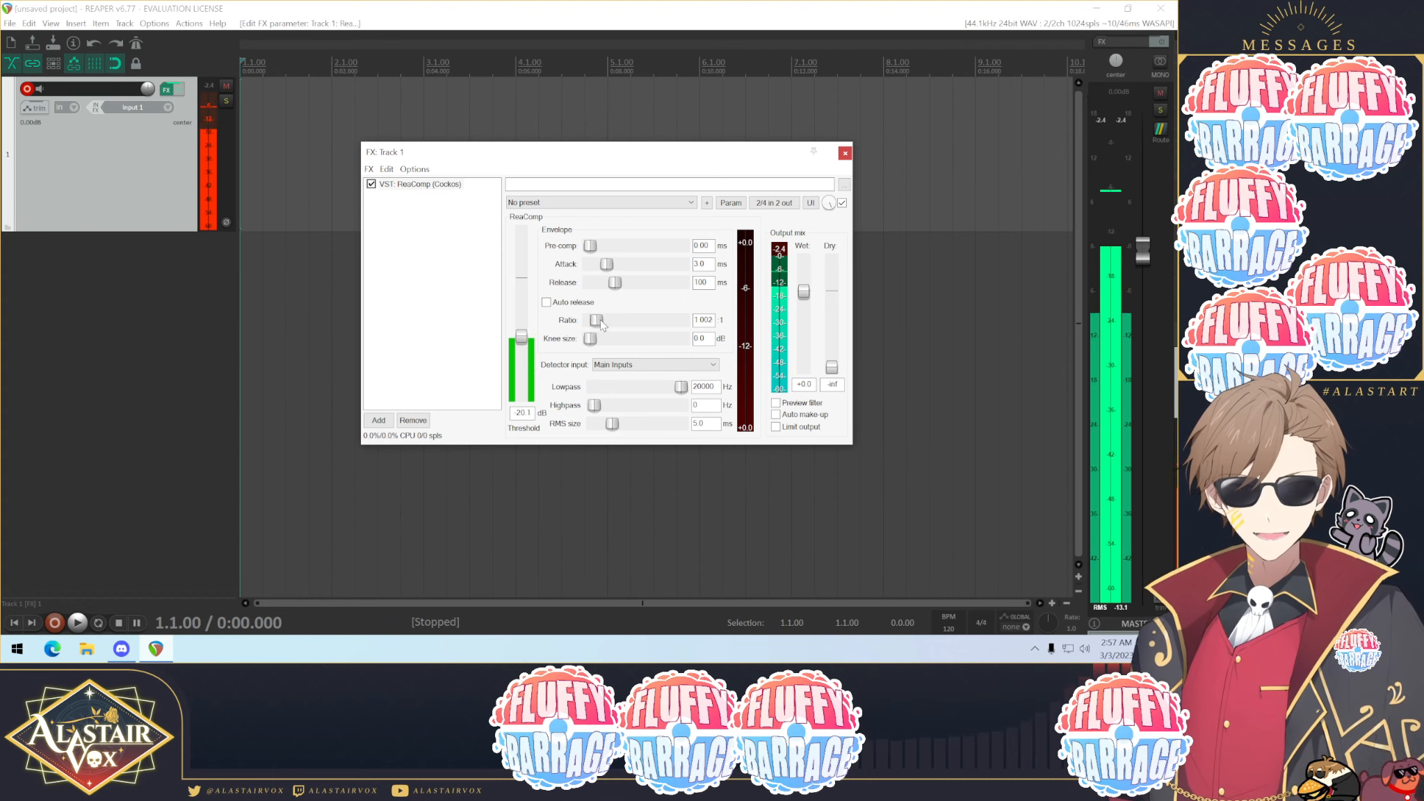
{"action": "left_click_drag", "start_coordinate": [713, 320], "coordinate": [680, 317]}
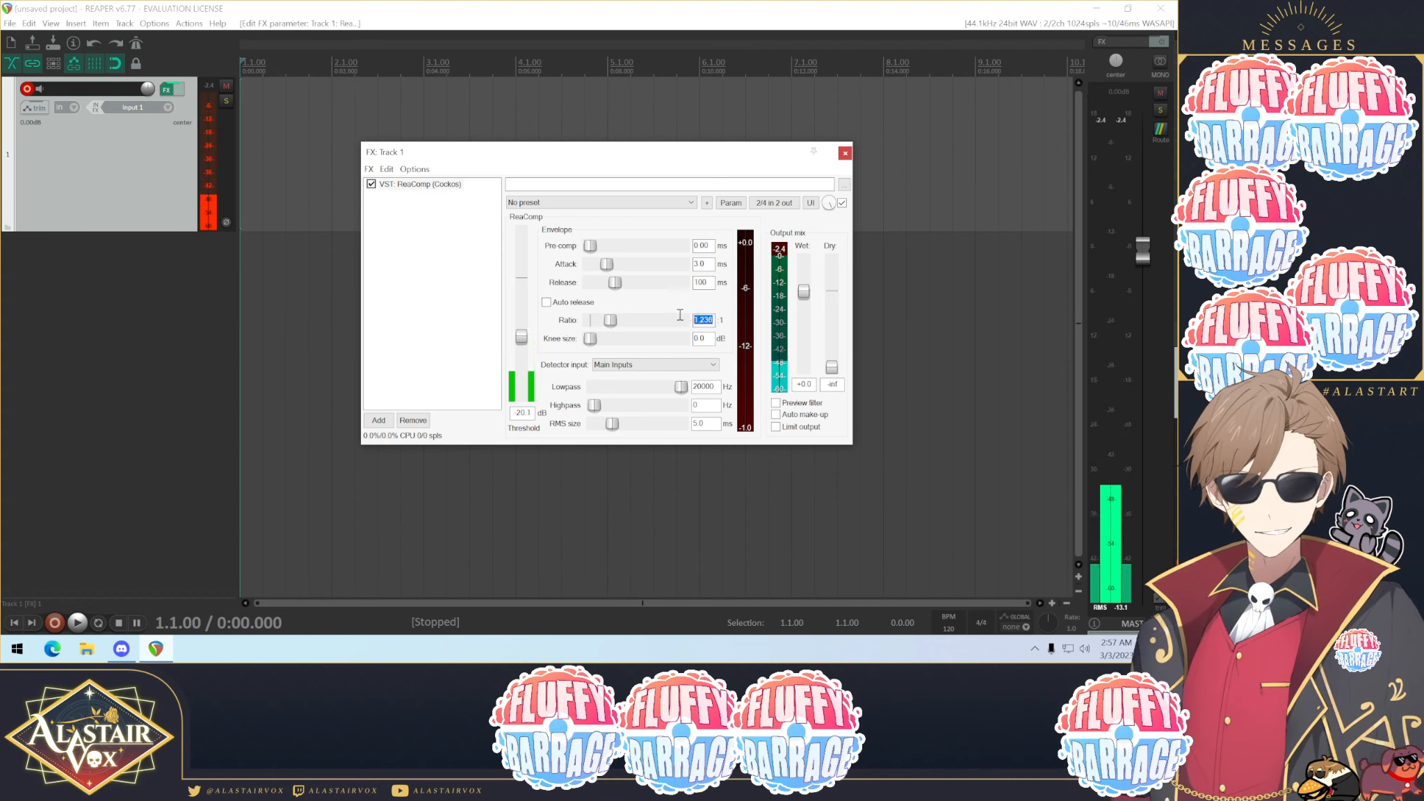
{"action": "type", "text": "4"}
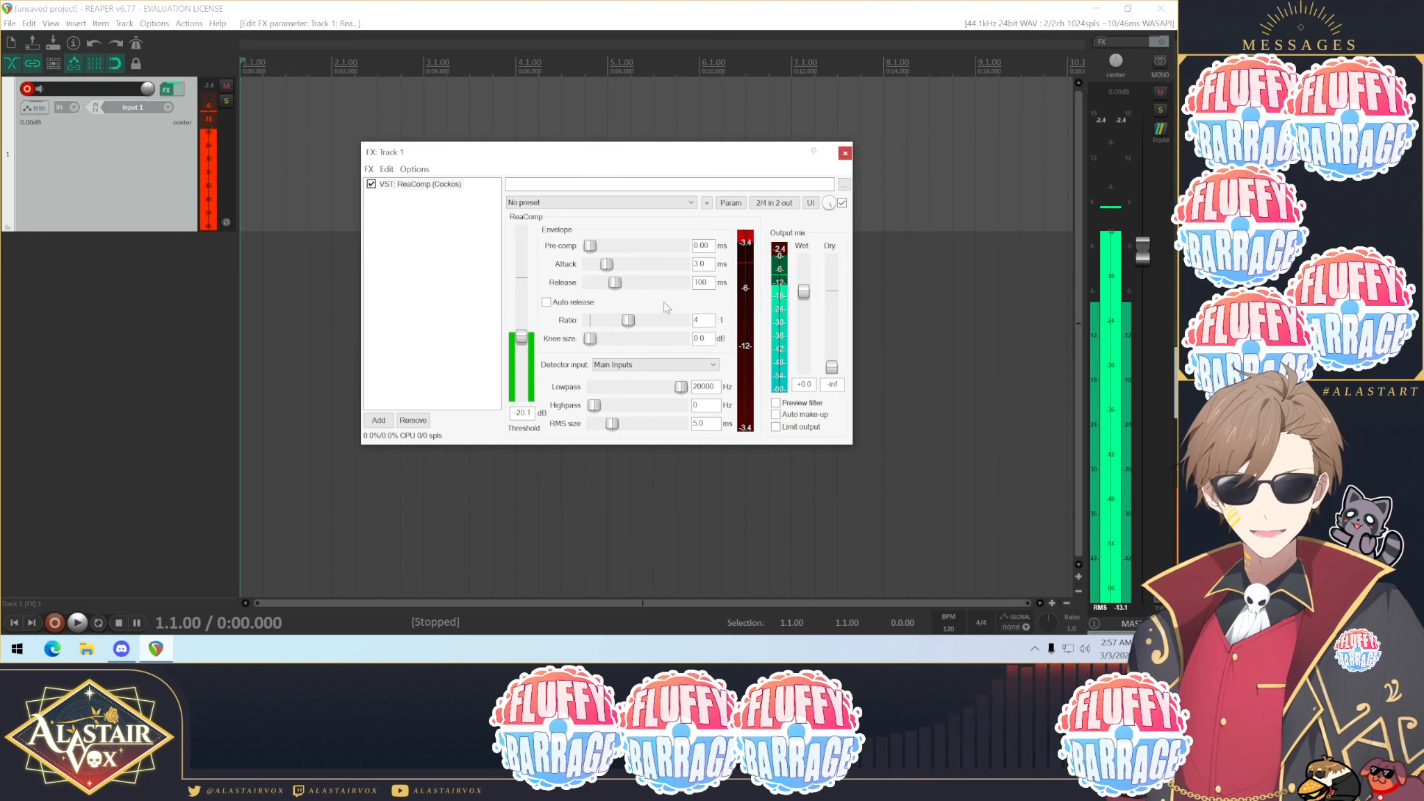
{"action": "left_click", "coordinate": [706, 325]}
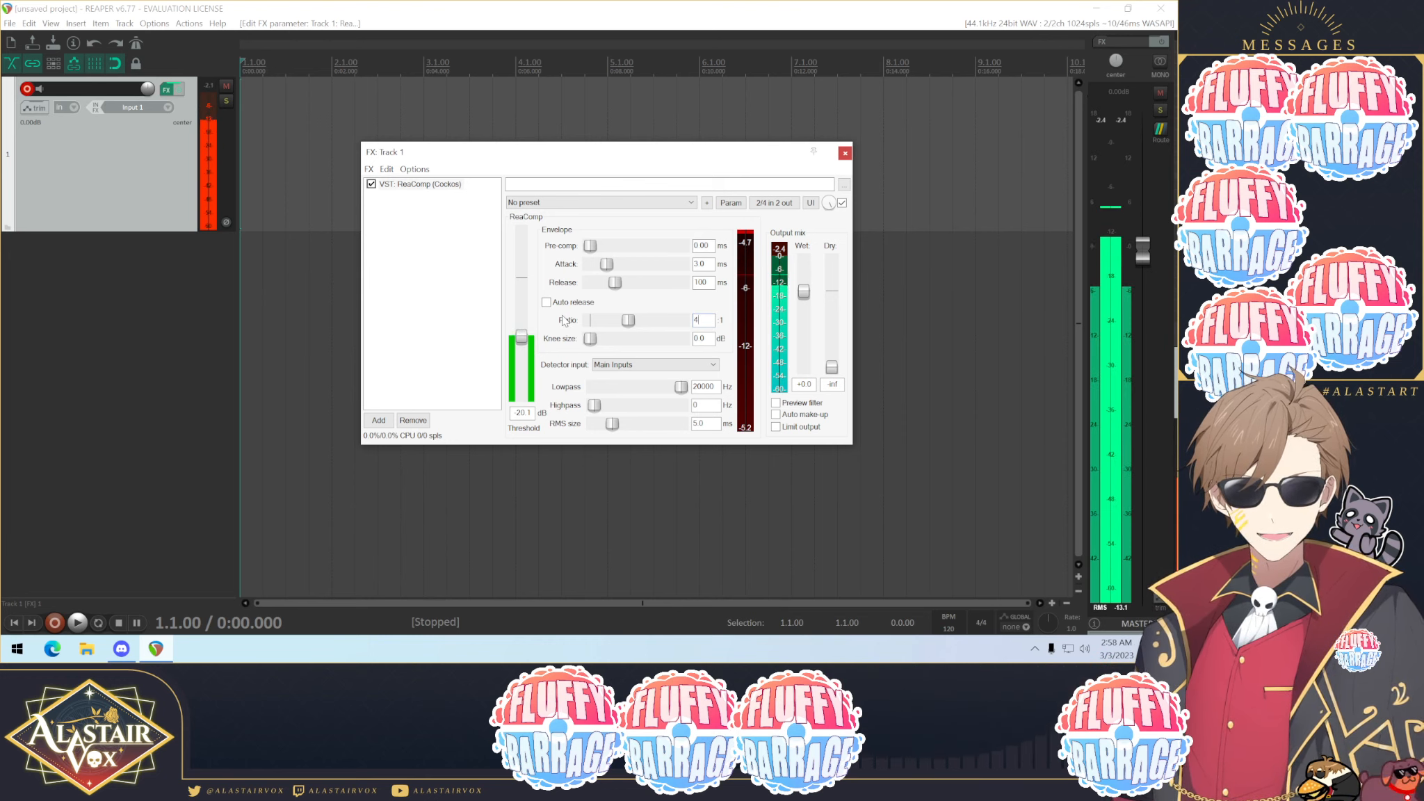
Step: Set ReaComp's attack to 0 ms and release to 50 ms
{"action": "left_click", "coordinate": [709, 264]}
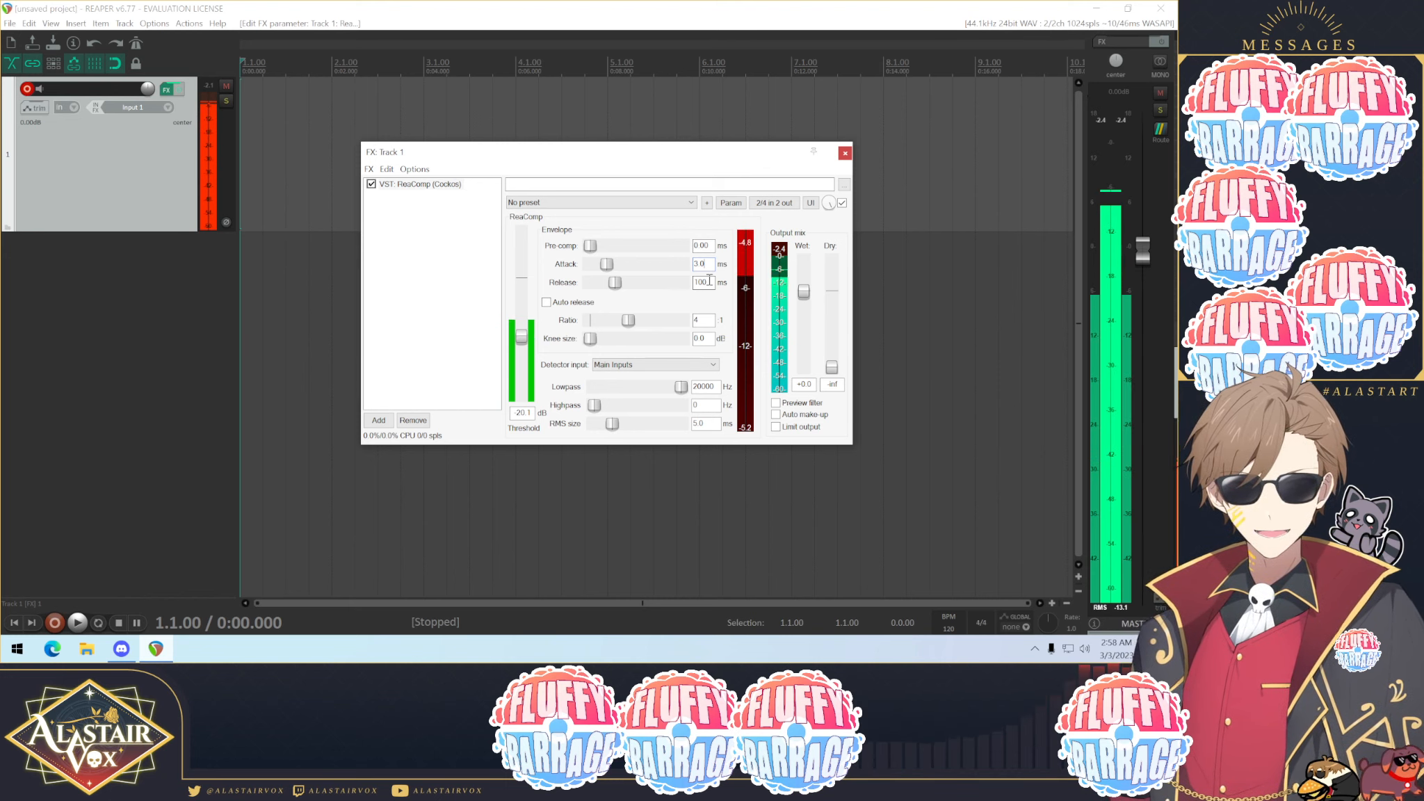
{"action": "key", "text": "BackSpace"}
{"action": "key", "text": "BackSpace"}
{"action": "key", "text": "BackSpace"}
{"action": "type", "text": "0"}
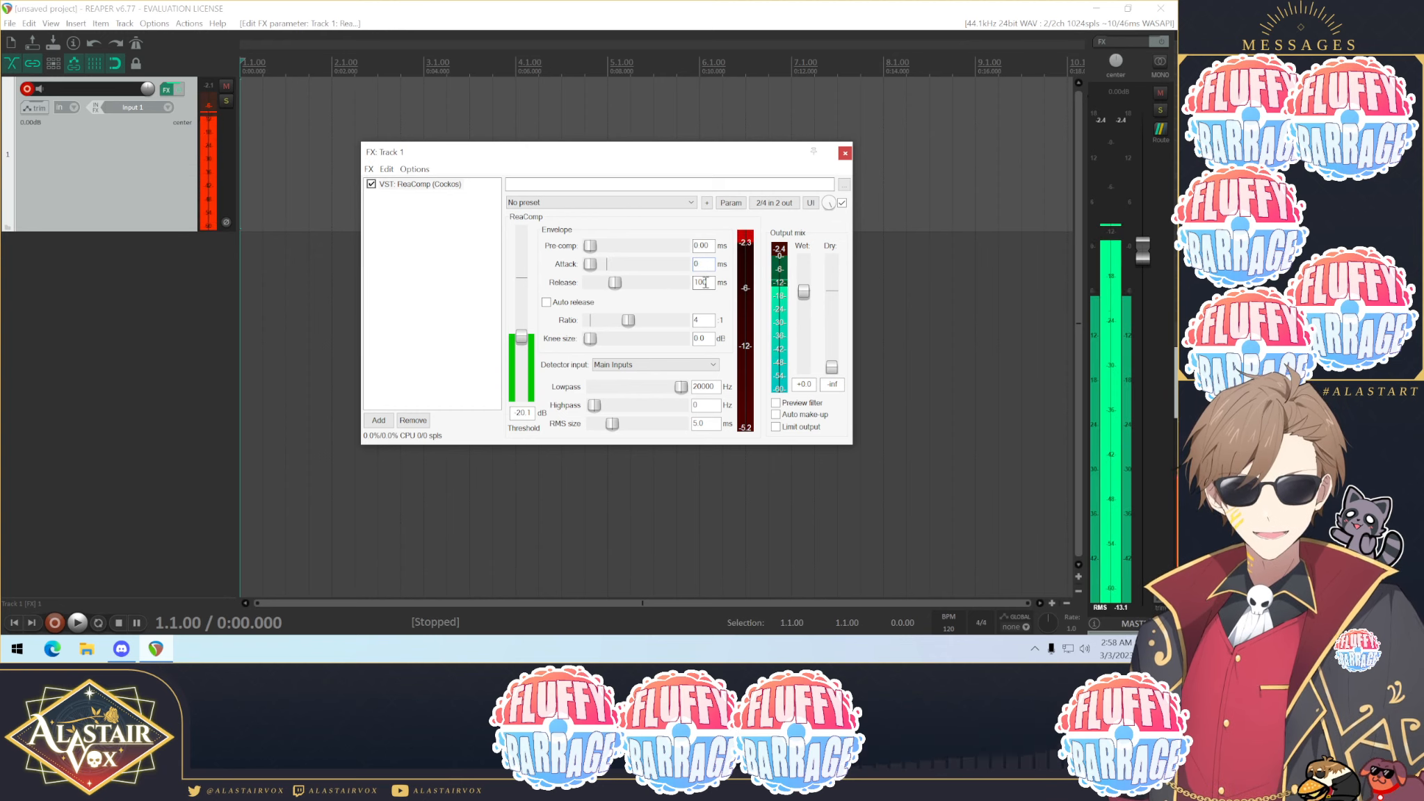
{"action": "double_click", "coordinate": [704, 282]}
{"action": "type", "text": "50"}
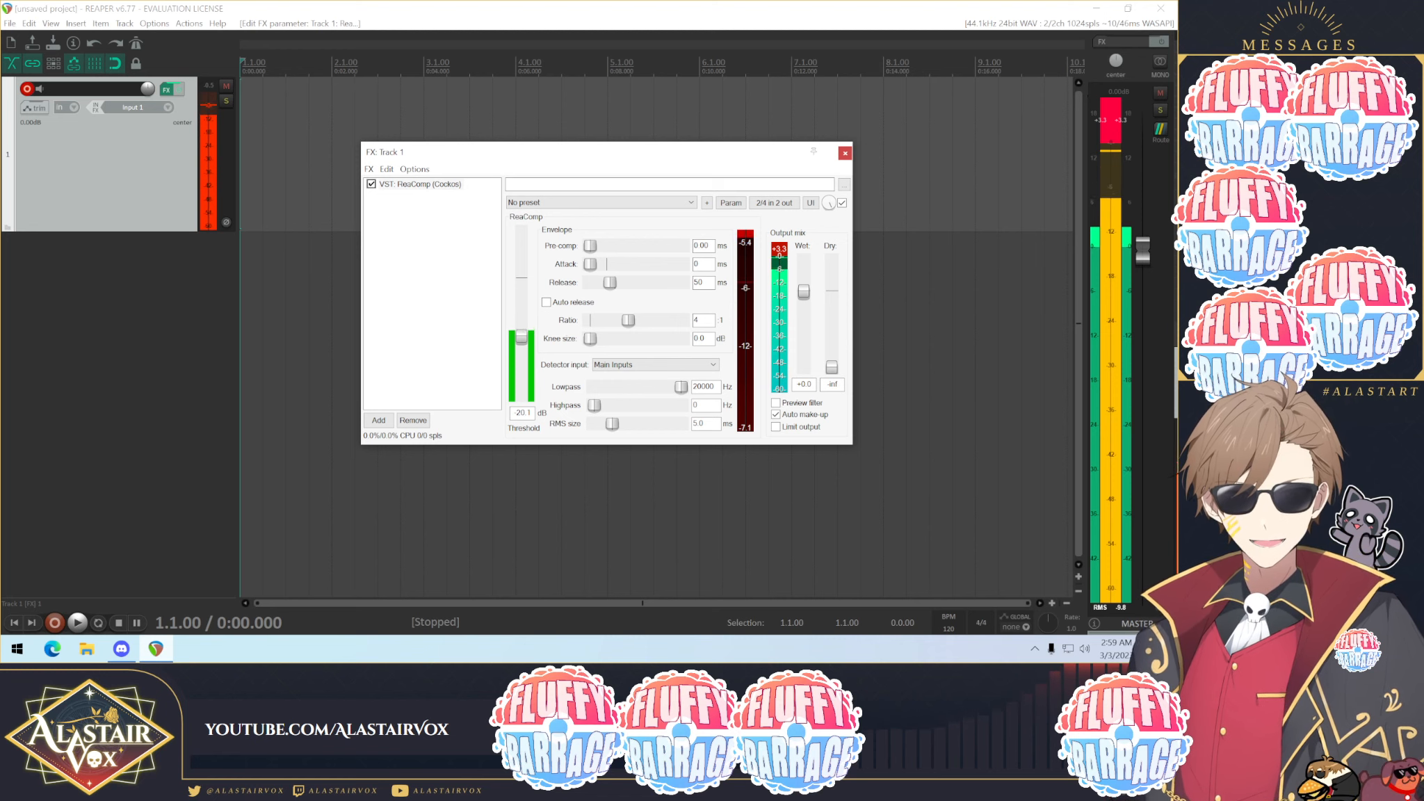
{"action": "left_click", "coordinate": [369, 169]}
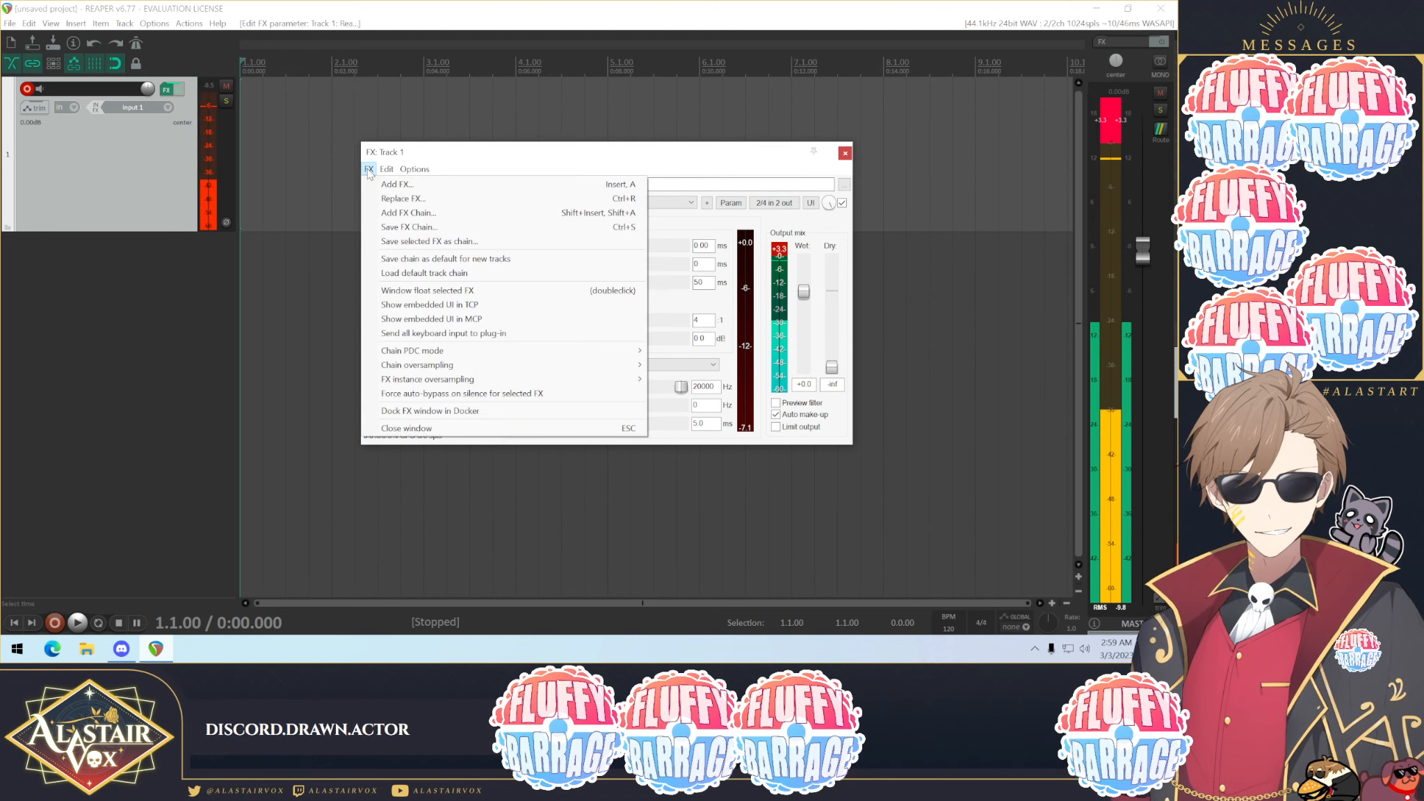
{"action": "left_click", "coordinate": [411, 213]}
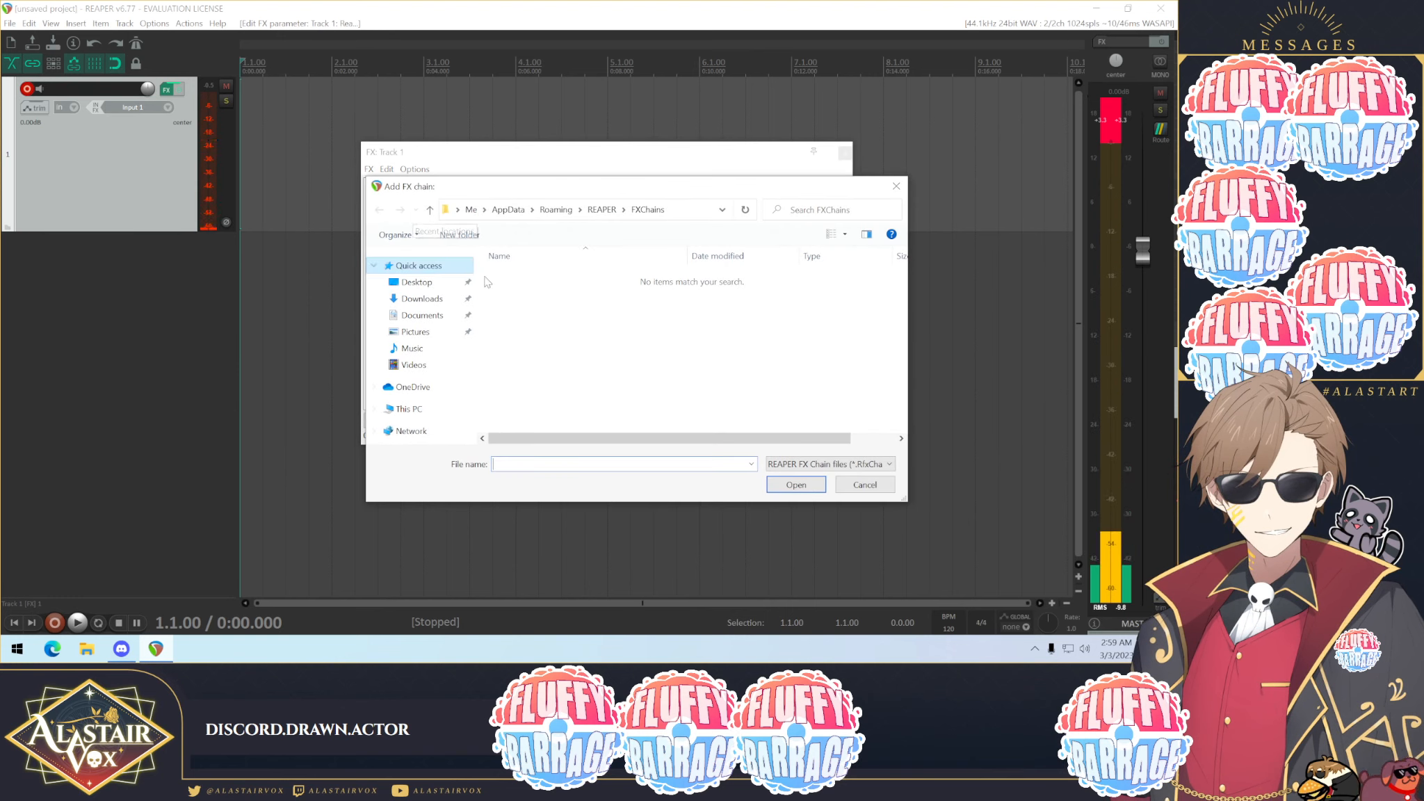
{"action": "left_click", "coordinate": [875, 484]}
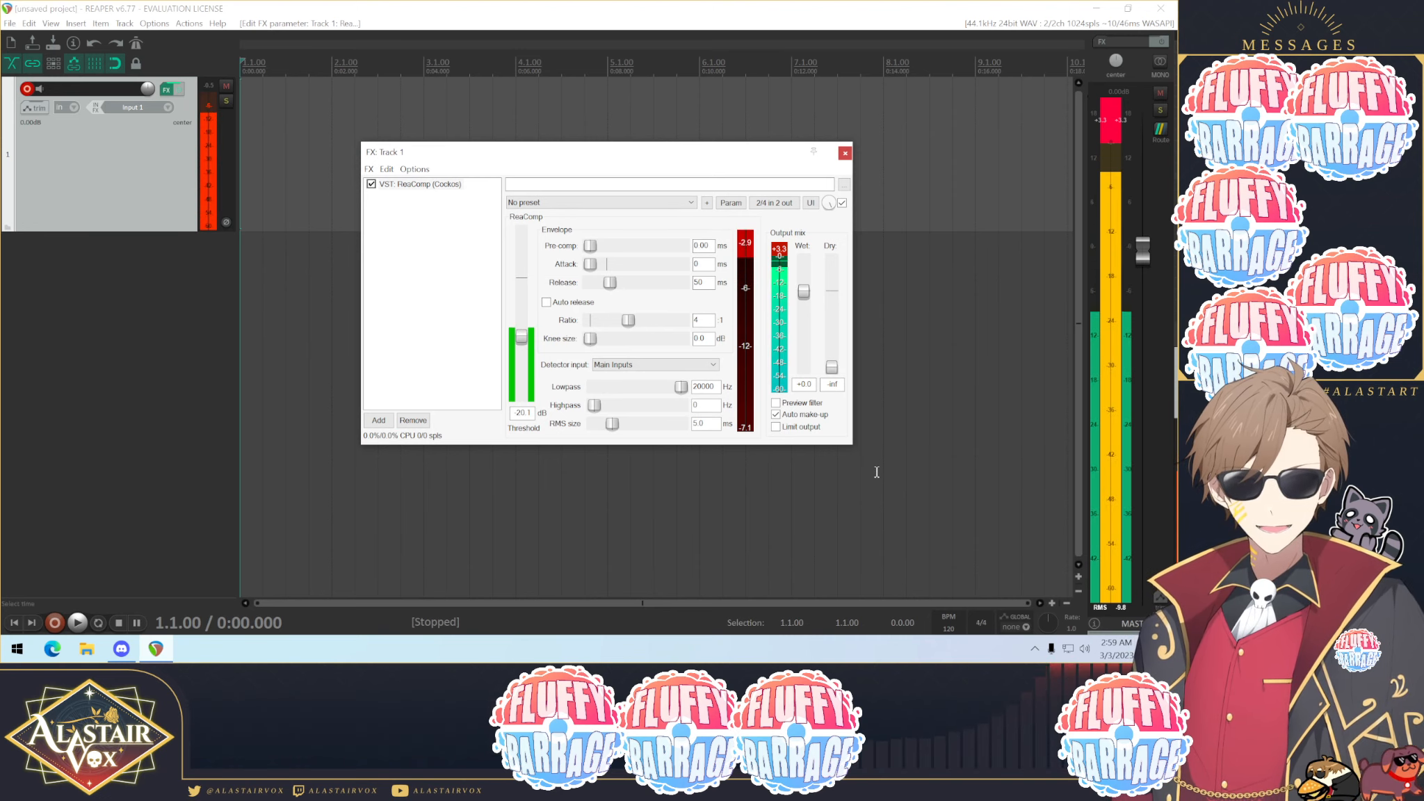
Step: Close the FX window and save the project as fluffy
{"action": "left_click", "coordinate": [845, 152]}
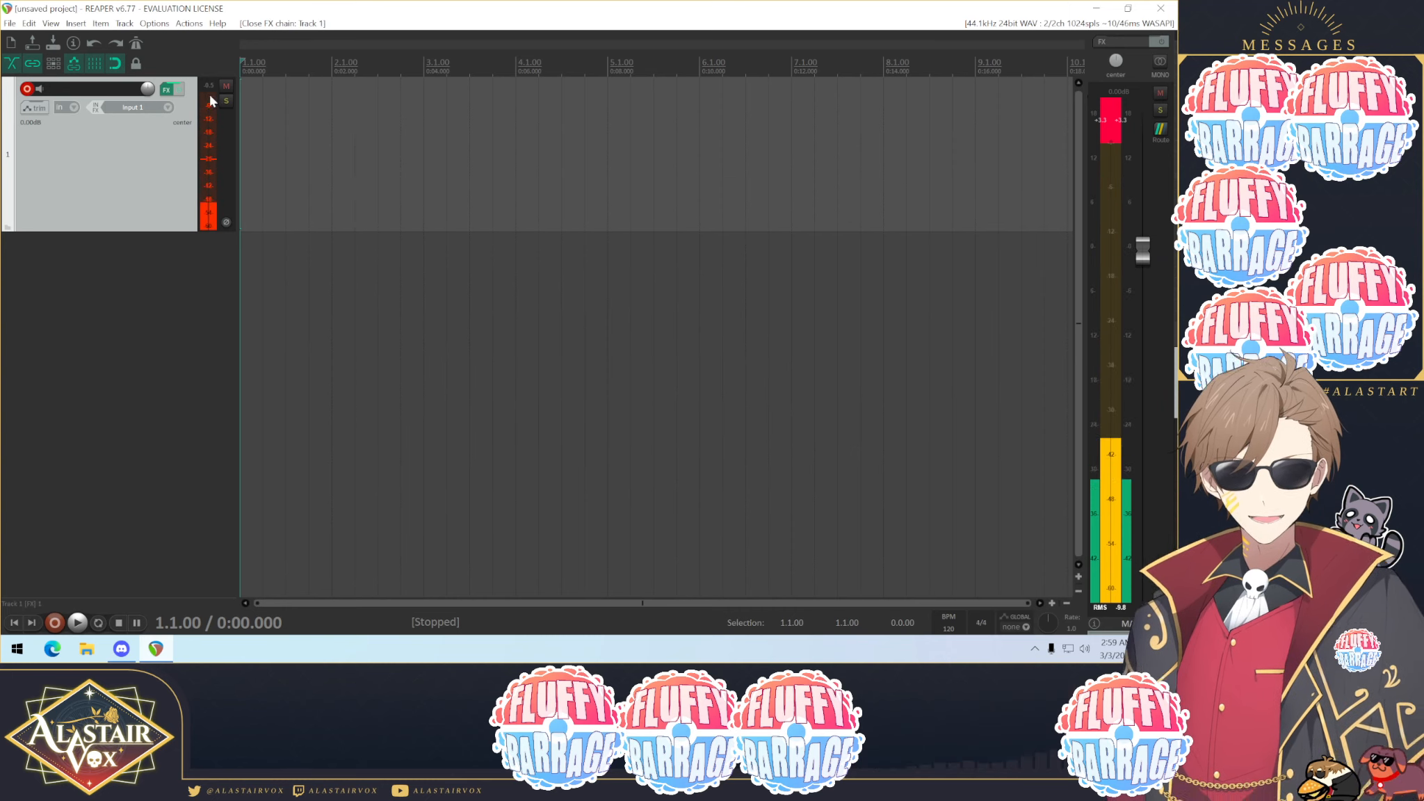
{"action": "left_click", "coordinate": [9, 23]}
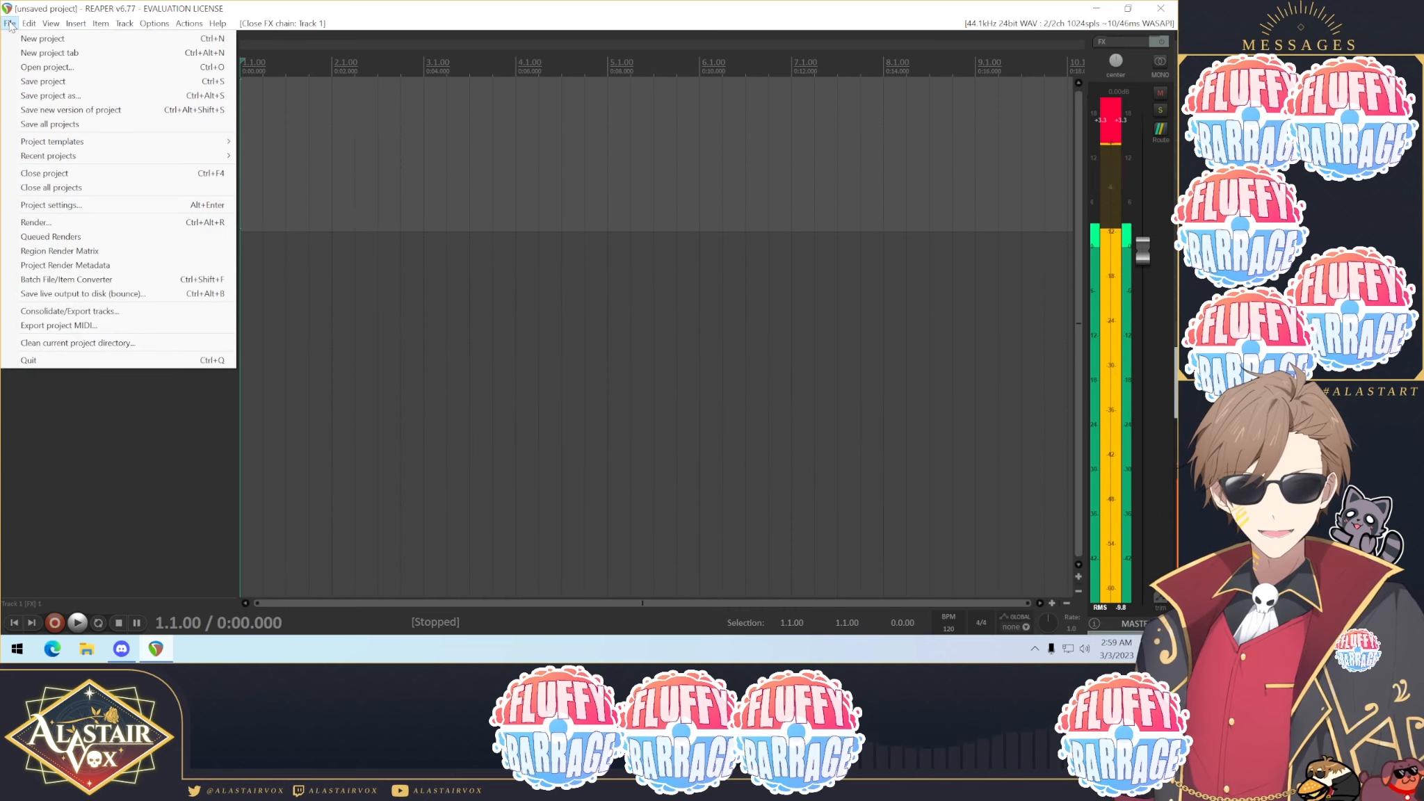
{"action": "left_click", "coordinate": [59, 99]}
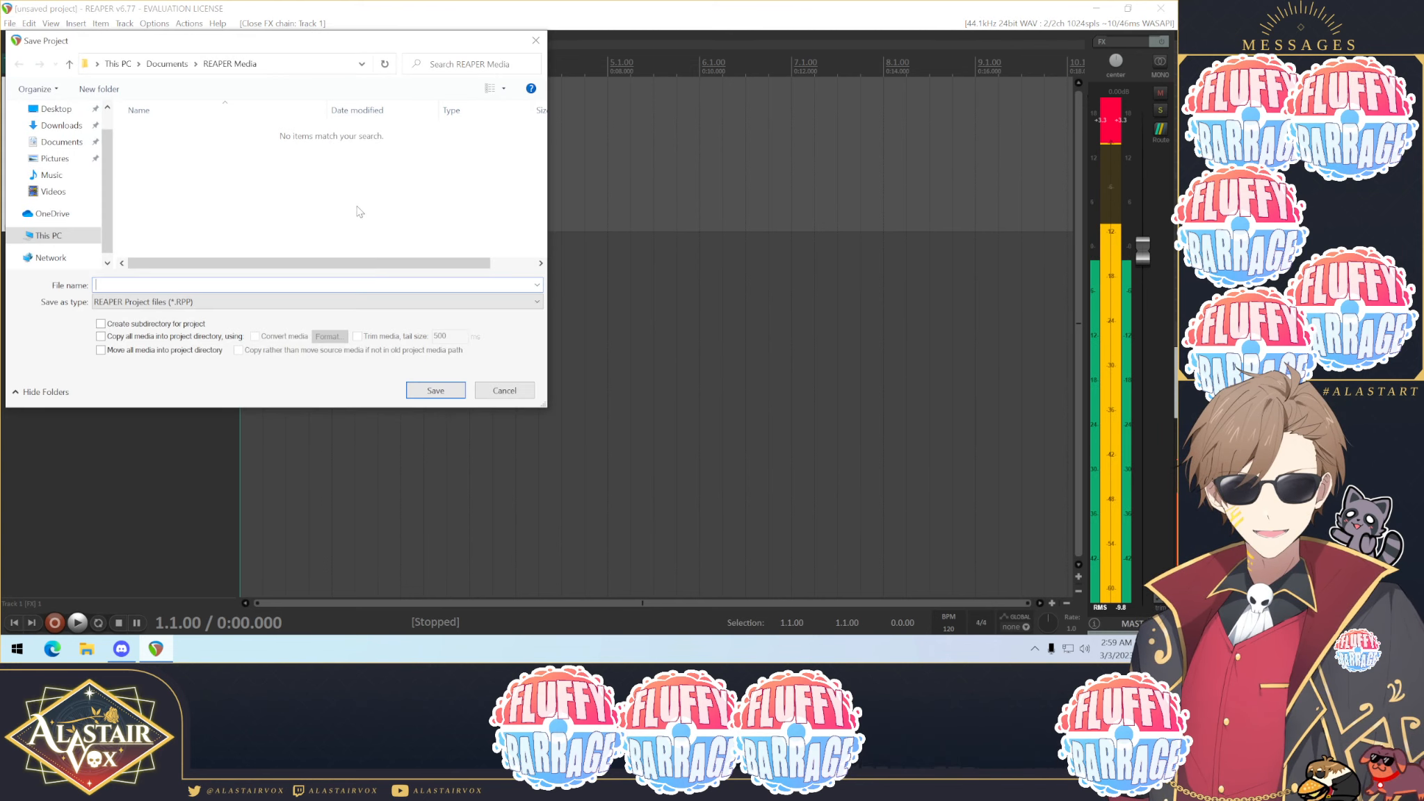
{"action": "type", "text": "fluffy"}
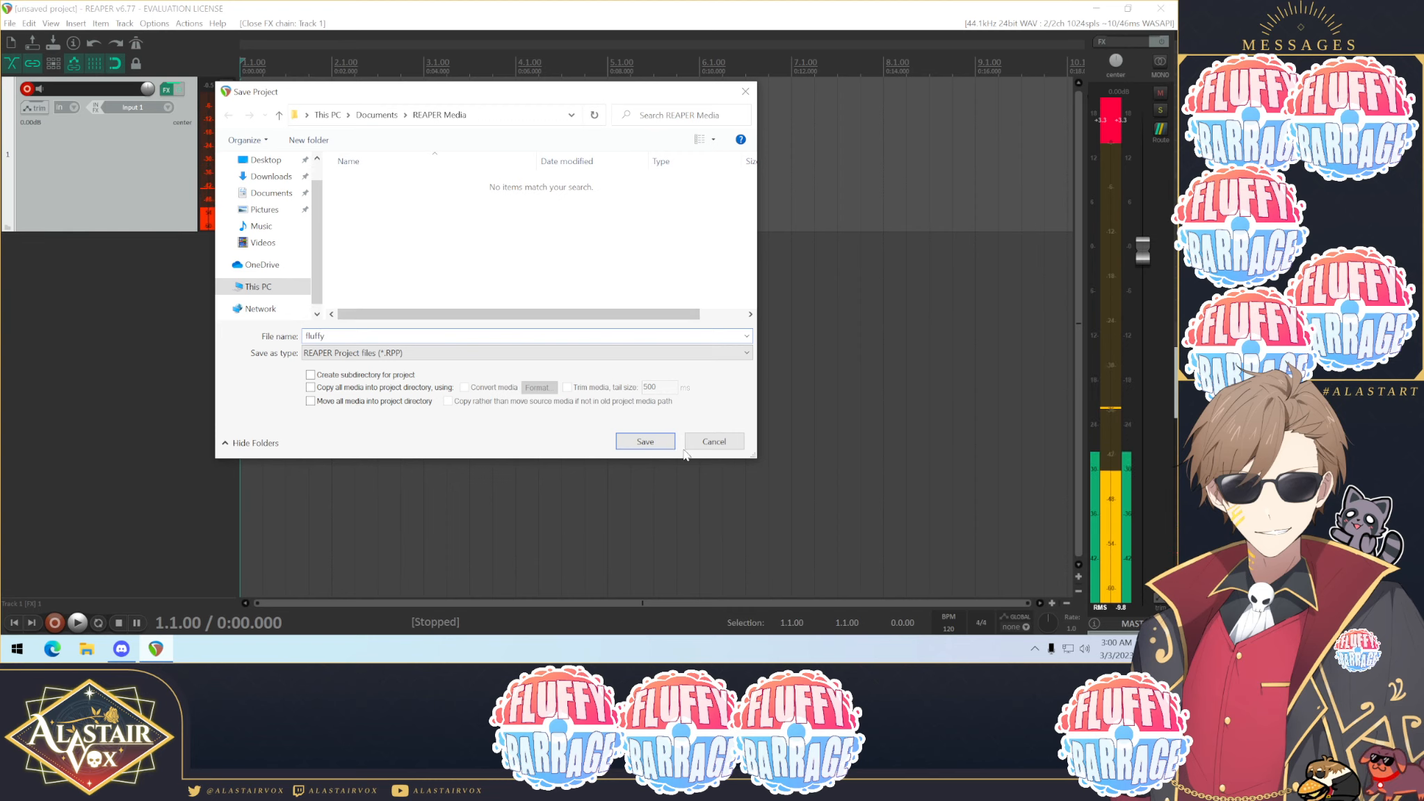
{"action": "left_click", "coordinate": [634, 441]}
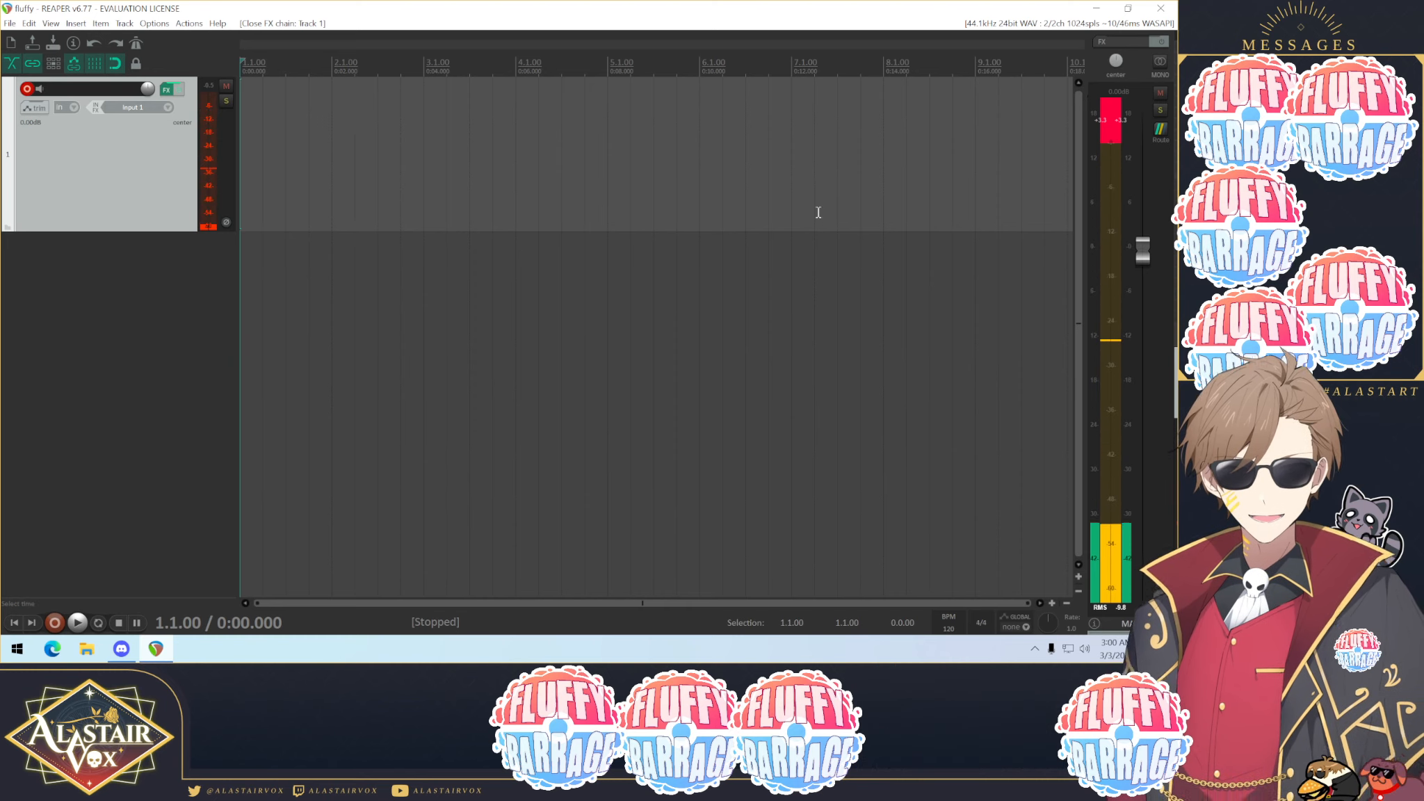
Step: Set the VB-Audio Virtual Microphone as the default Windows recording device in the Sound settings
{"action": "left_click", "coordinate": [1096, 9]}
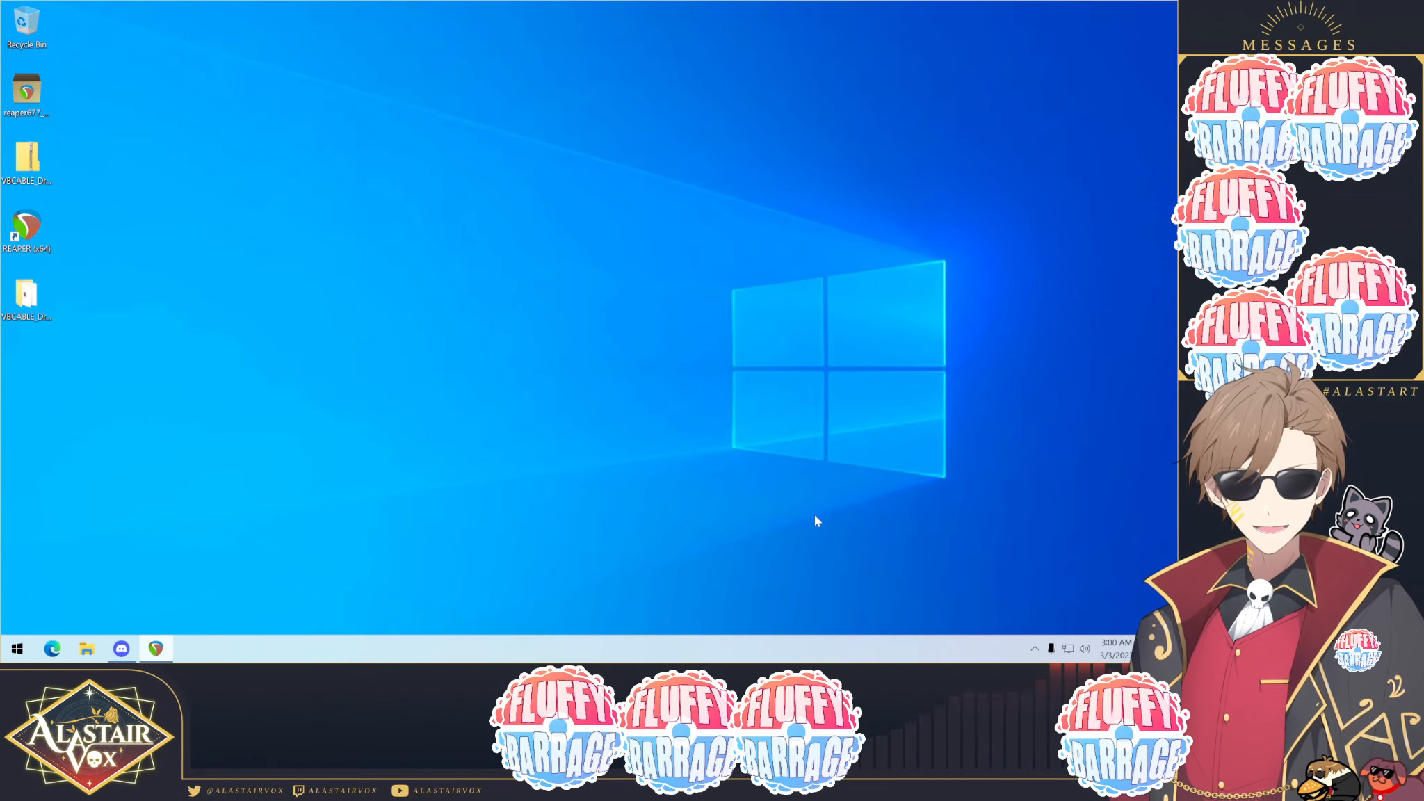
{"action": "right_click", "coordinate": [1085, 650]}
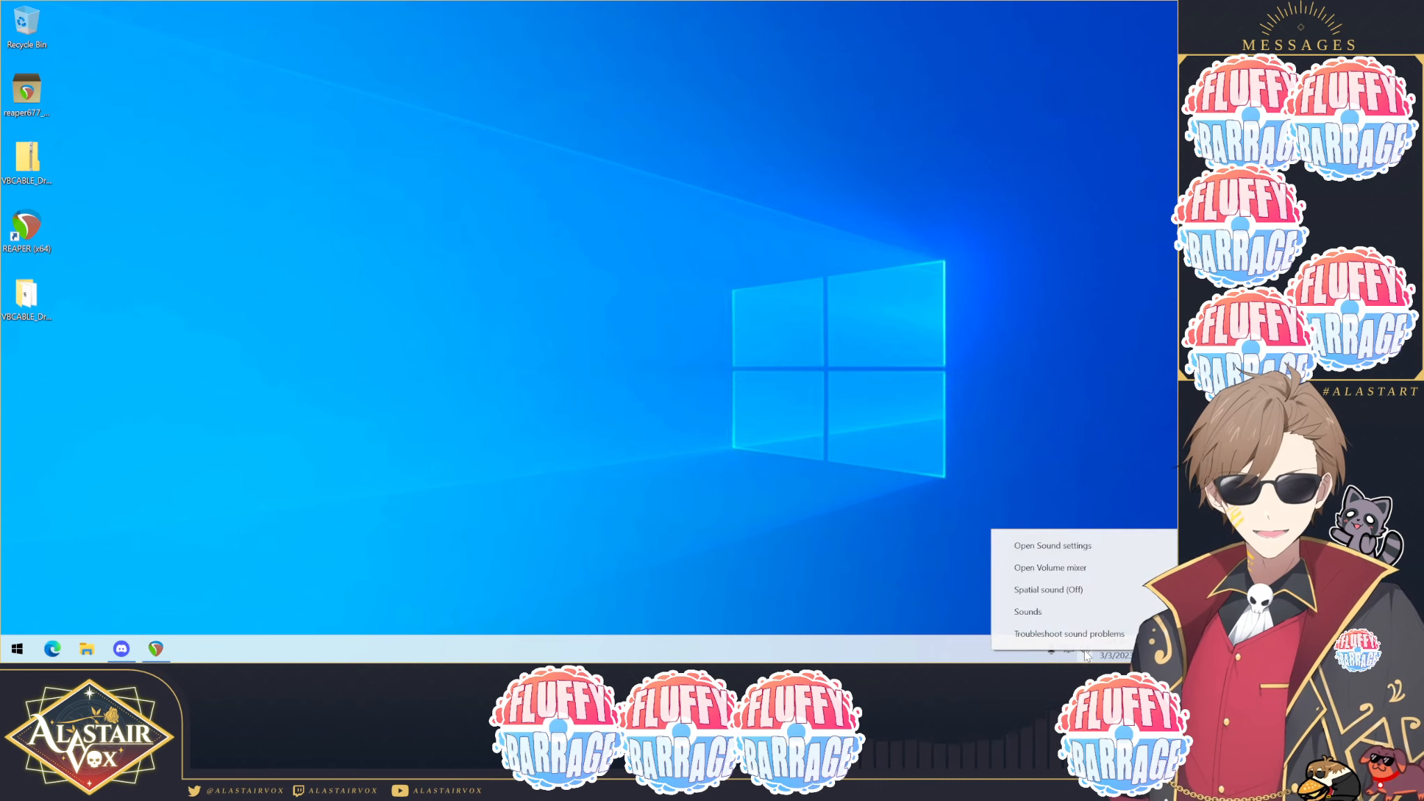
{"action": "left_click", "coordinate": [1033, 615]}
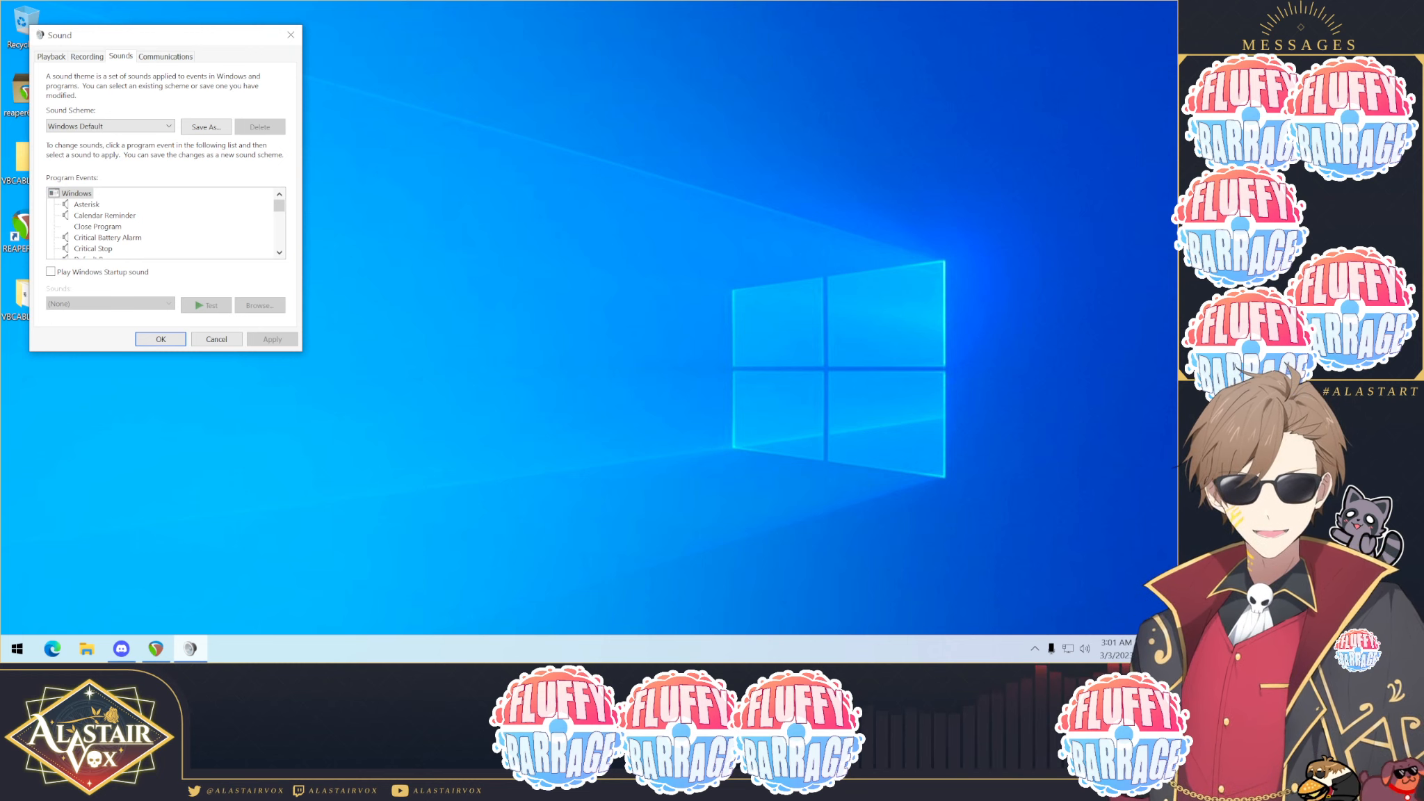
{"action": "left_click_drag", "start_coordinate": [206, 36], "coordinate": [629, 153]}
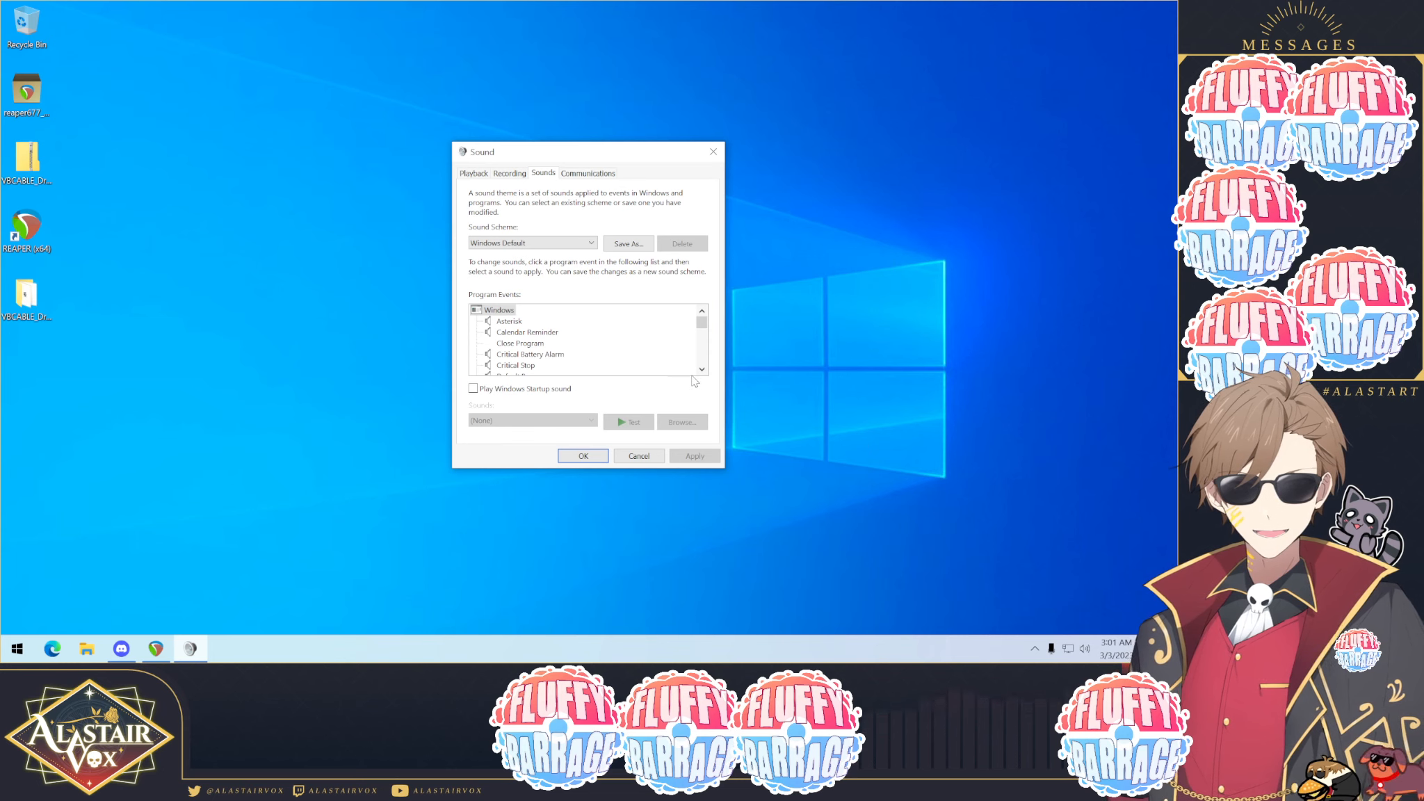
{"action": "left_click", "coordinate": [18, 648]}
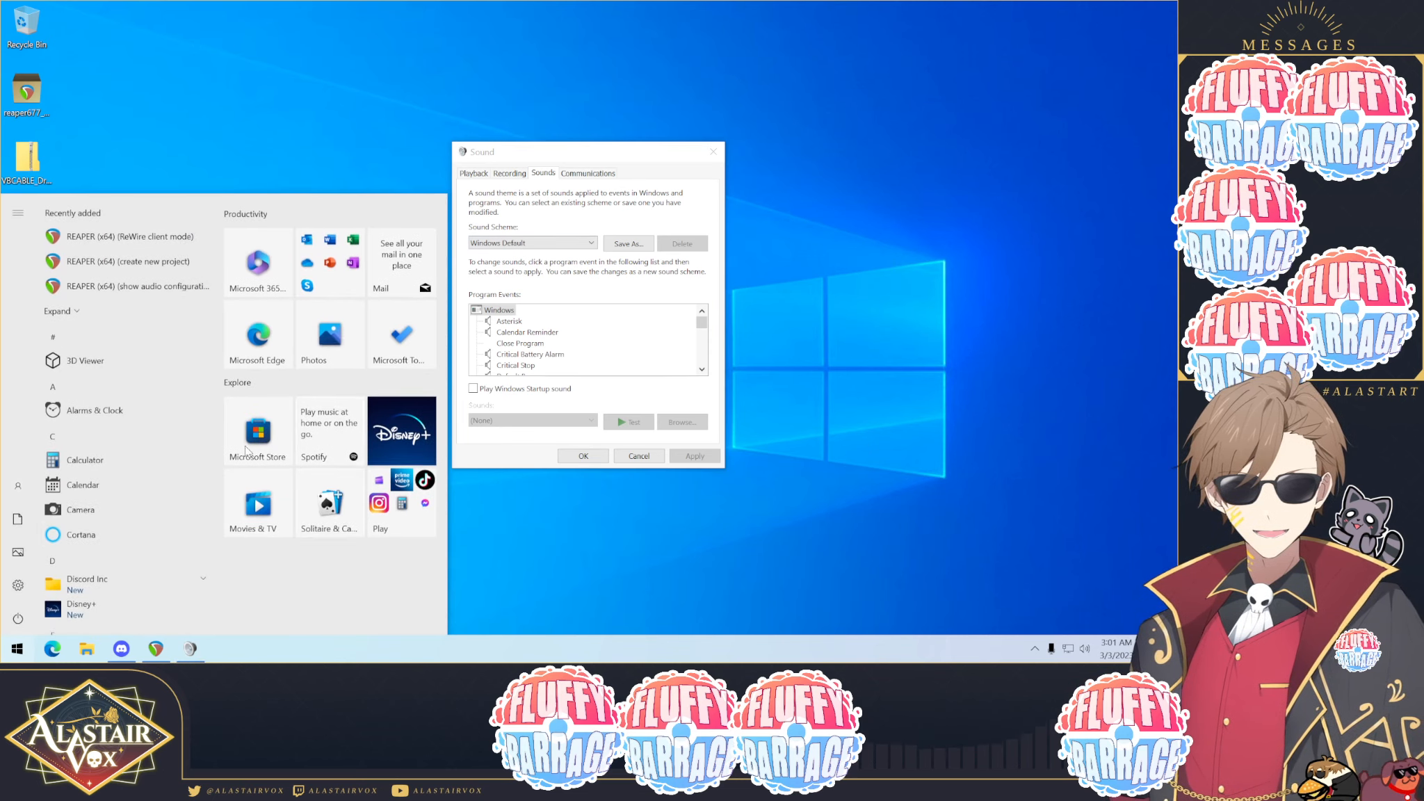
{"action": "left_click", "coordinate": [508, 173]}
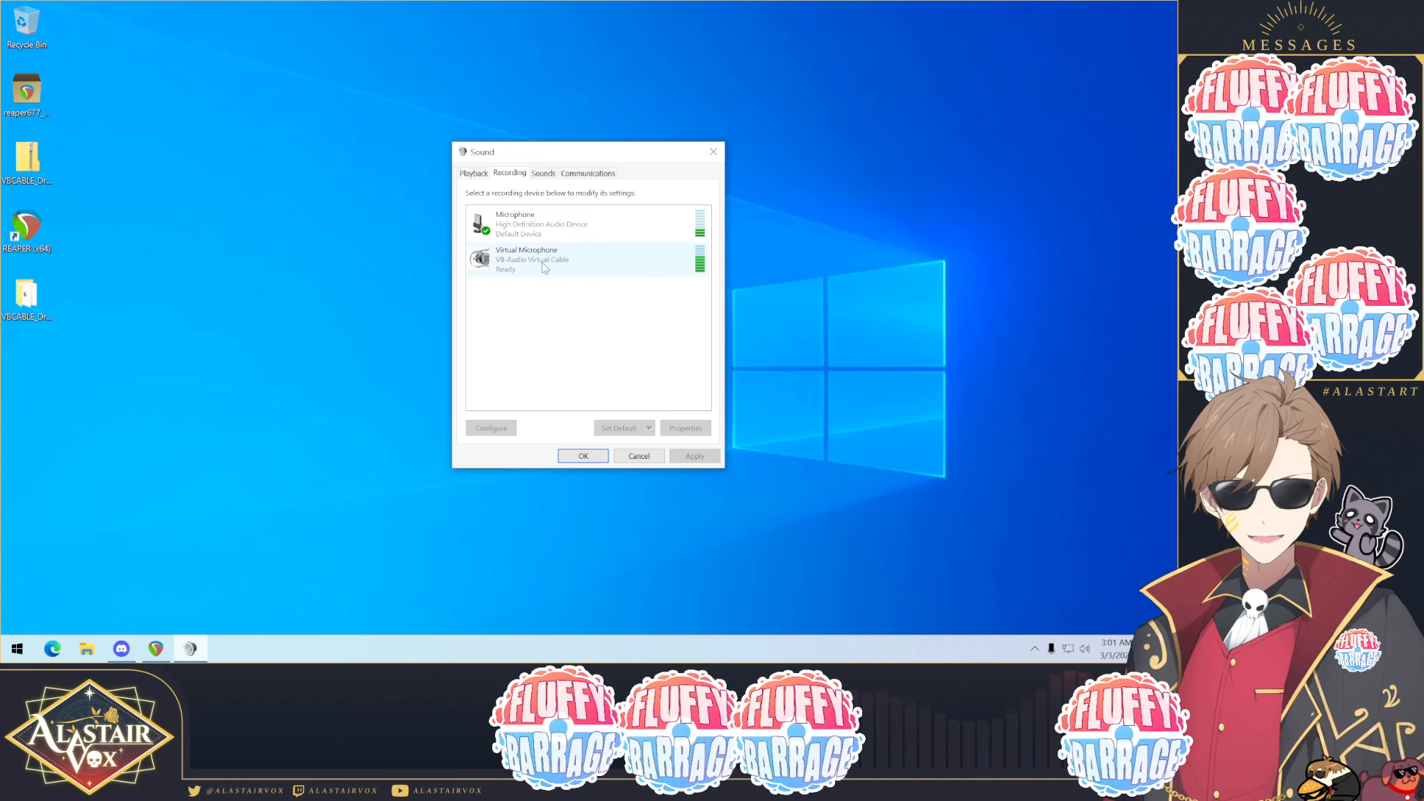
{"action": "left_click", "coordinate": [548, 263]}
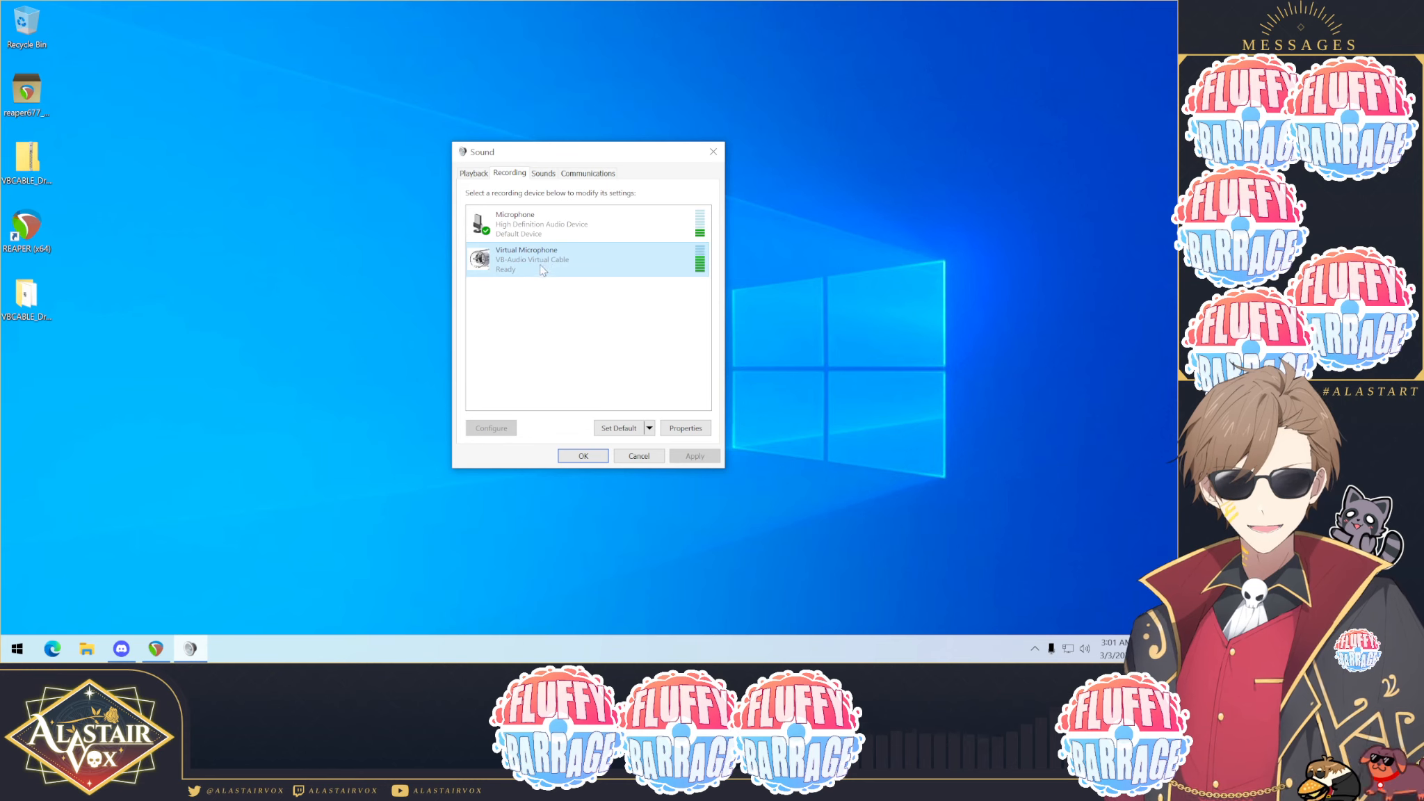
{"action": "left_click", "coordinate": [619, 429]}
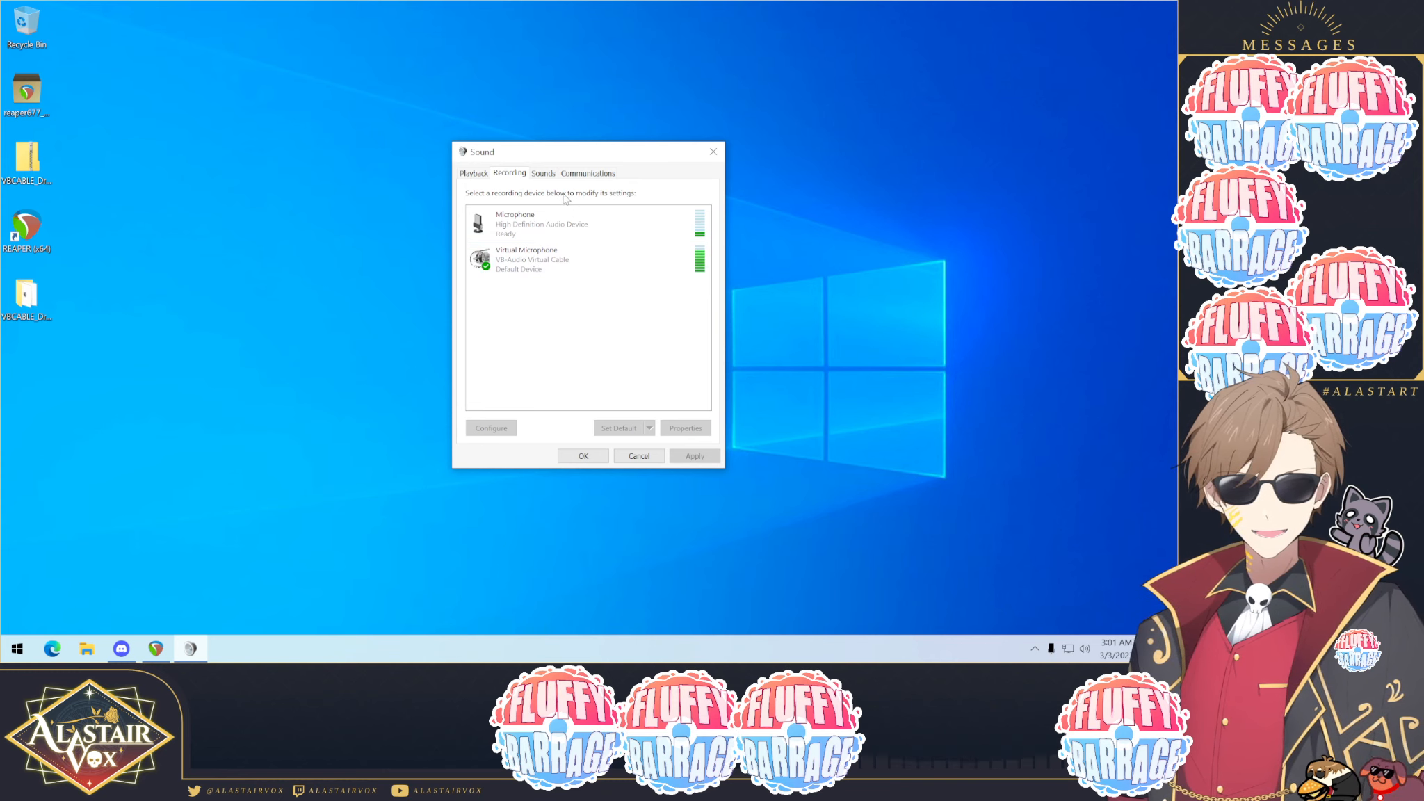
{"action": "left_click", "coordinate": [523, 224]}
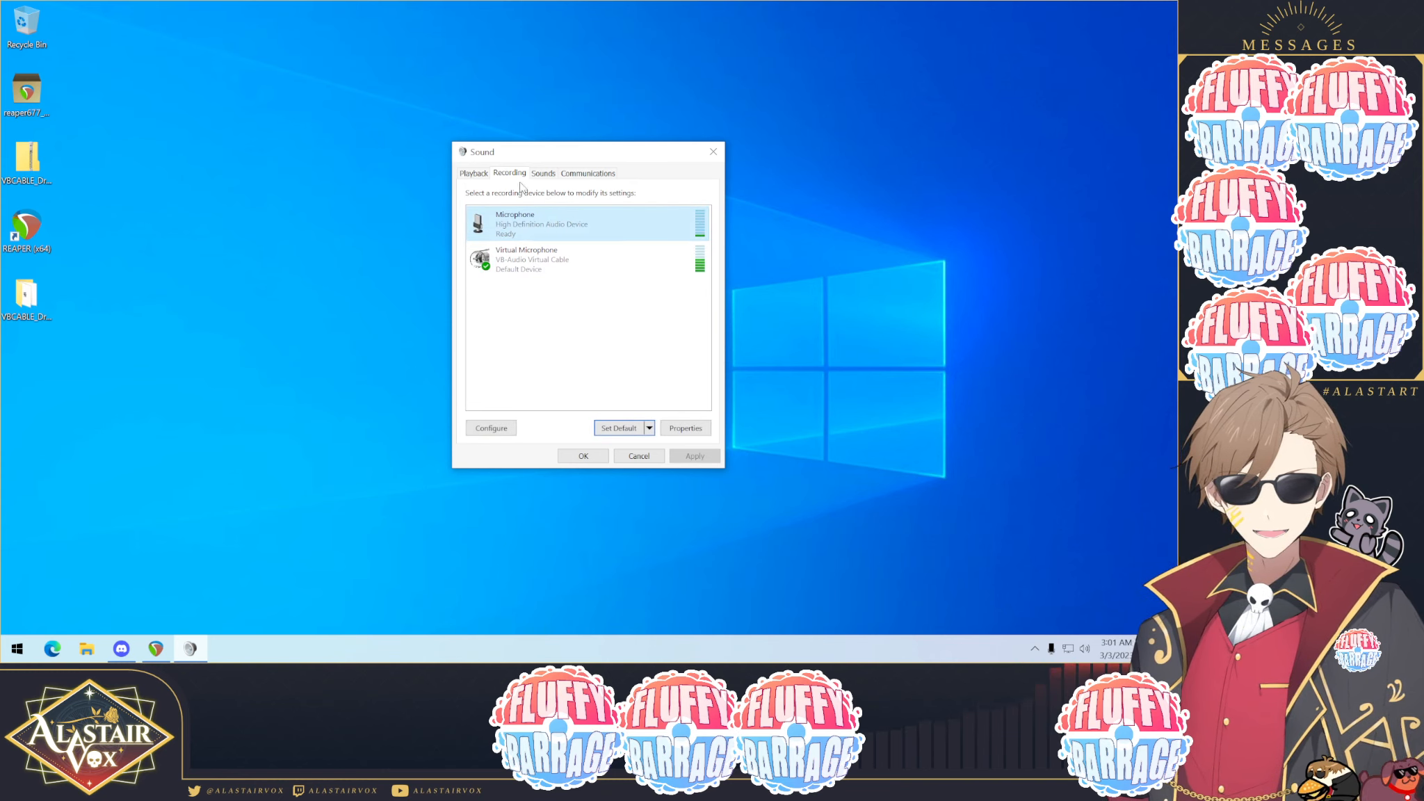
{"action": "left_click", "coordinate": [549, 258]}
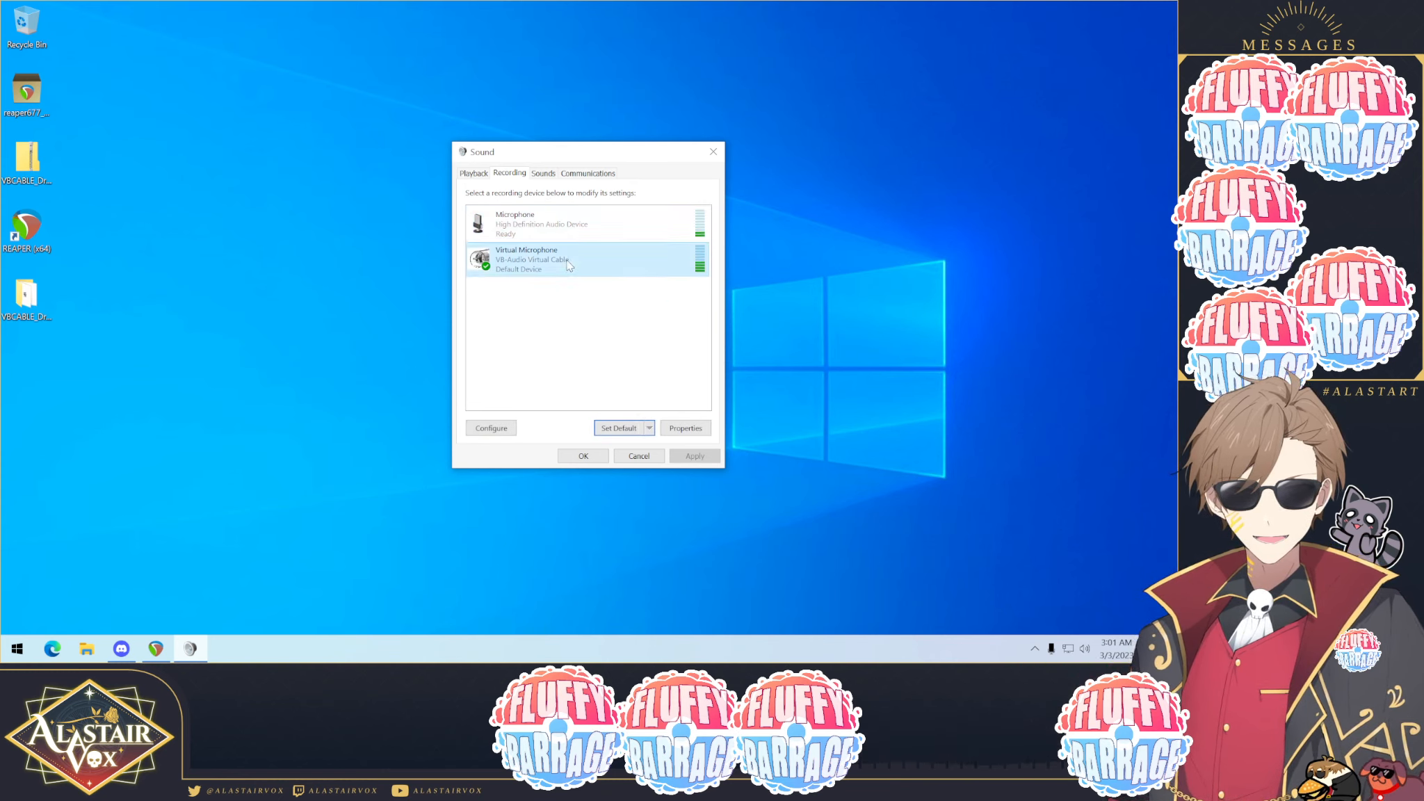
{"action": "left_click", "coordinate": [584, 458]}
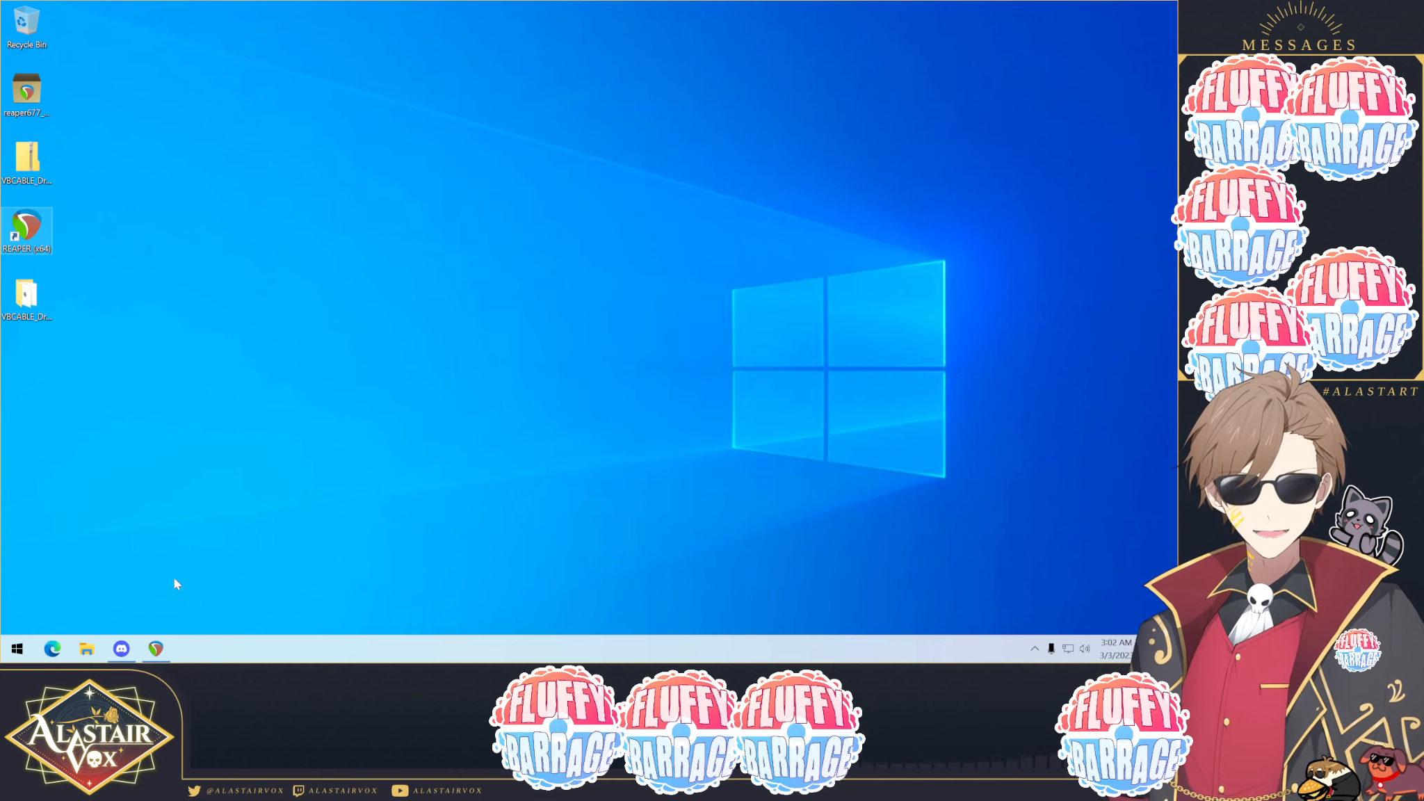
Step: Open Discord's voice settings and set the input device to Virtual Microphone (VB-Audio Virtual Cable)
{"action": "mouse_move", "coordinate": [126, 654]}
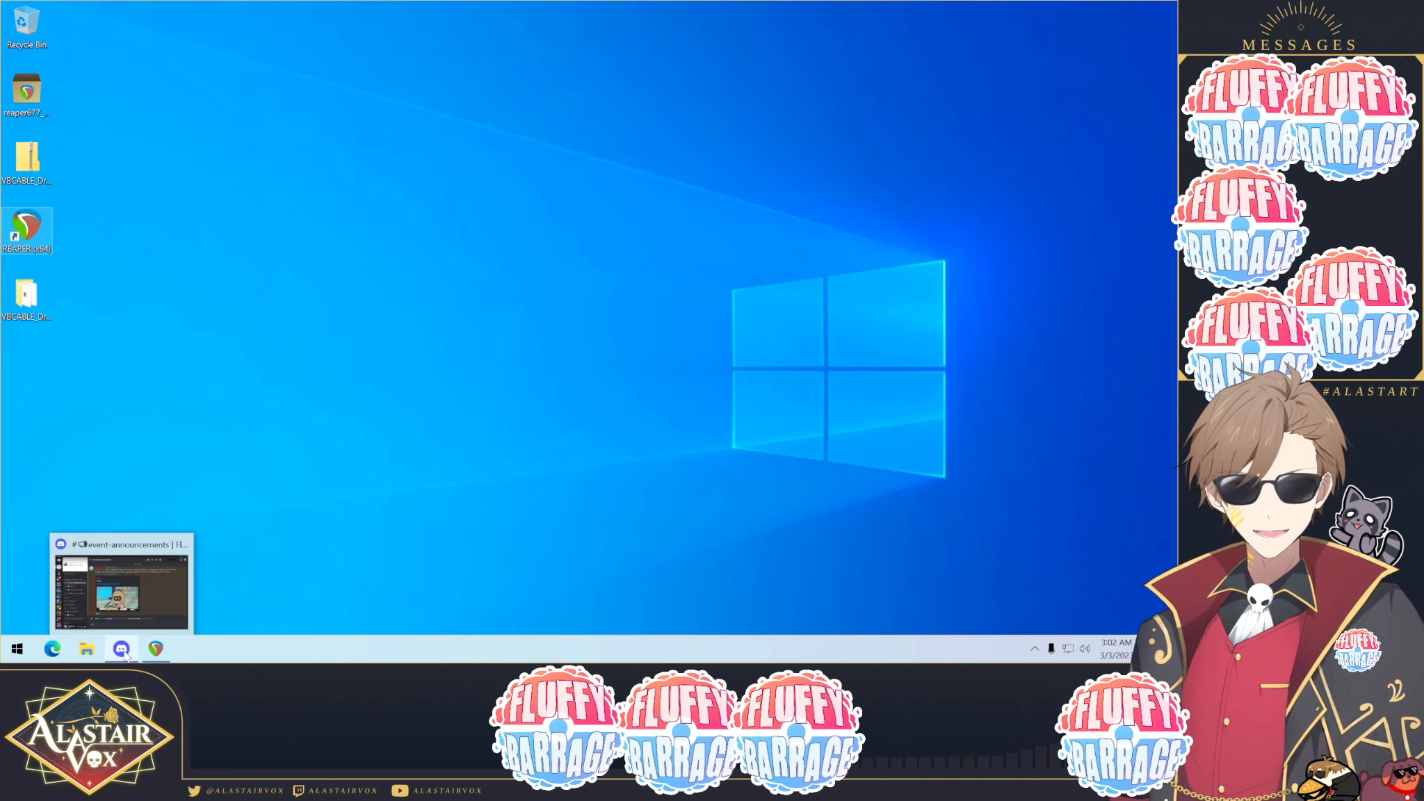
{"action": "left_click", "coordinate": [125, 652]}
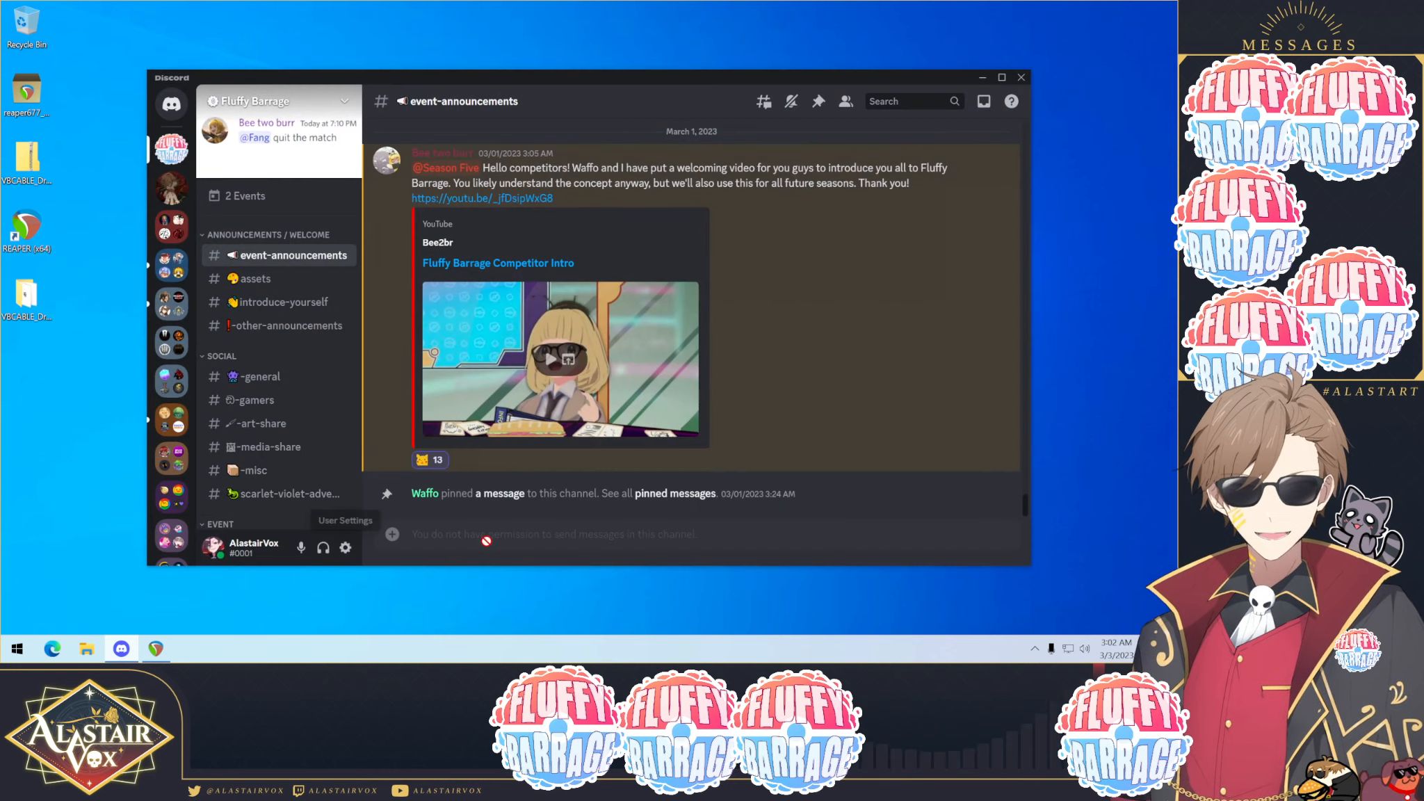
{"action": "right_click", "coordinate": [301, 549]}
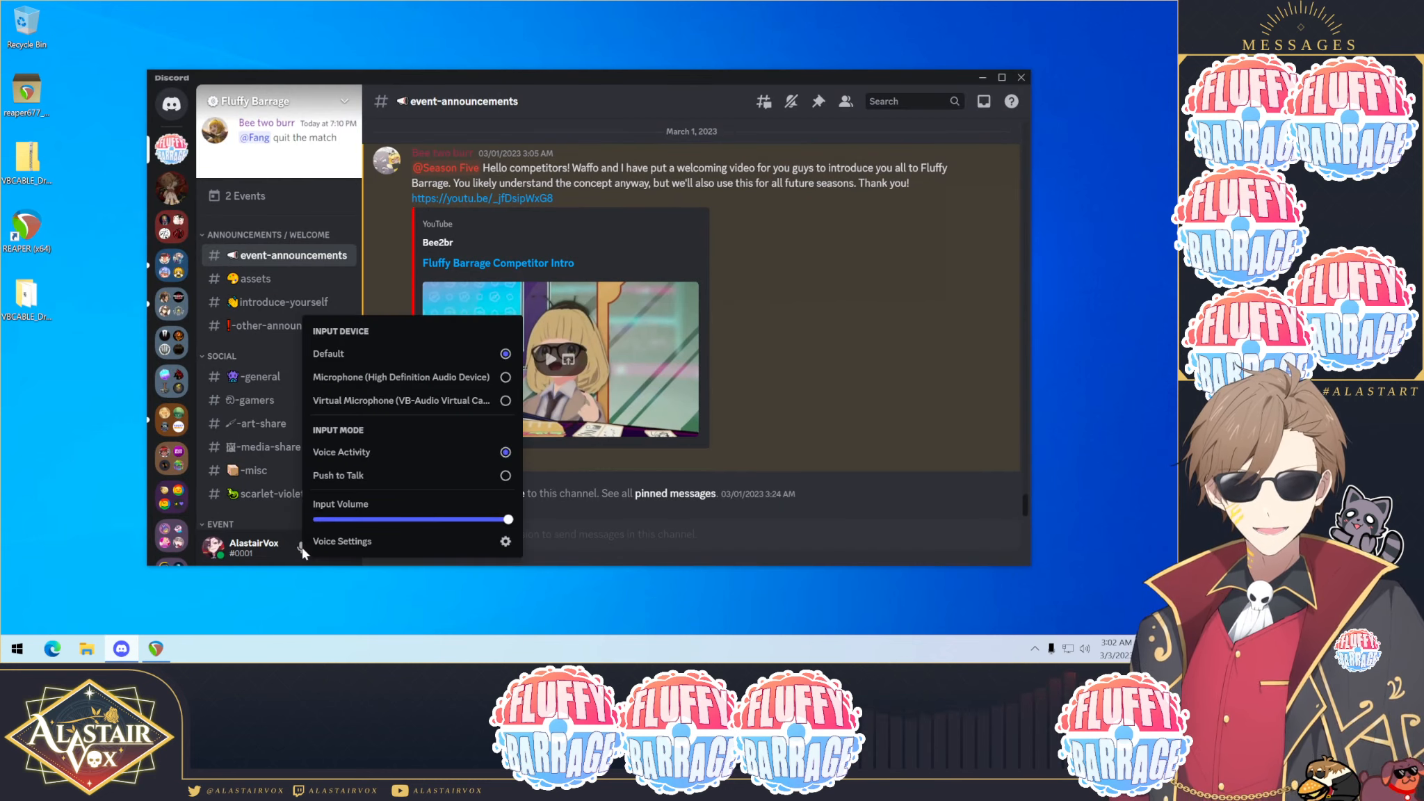
{"action": "left_click", "coordinate": [358, 546]}
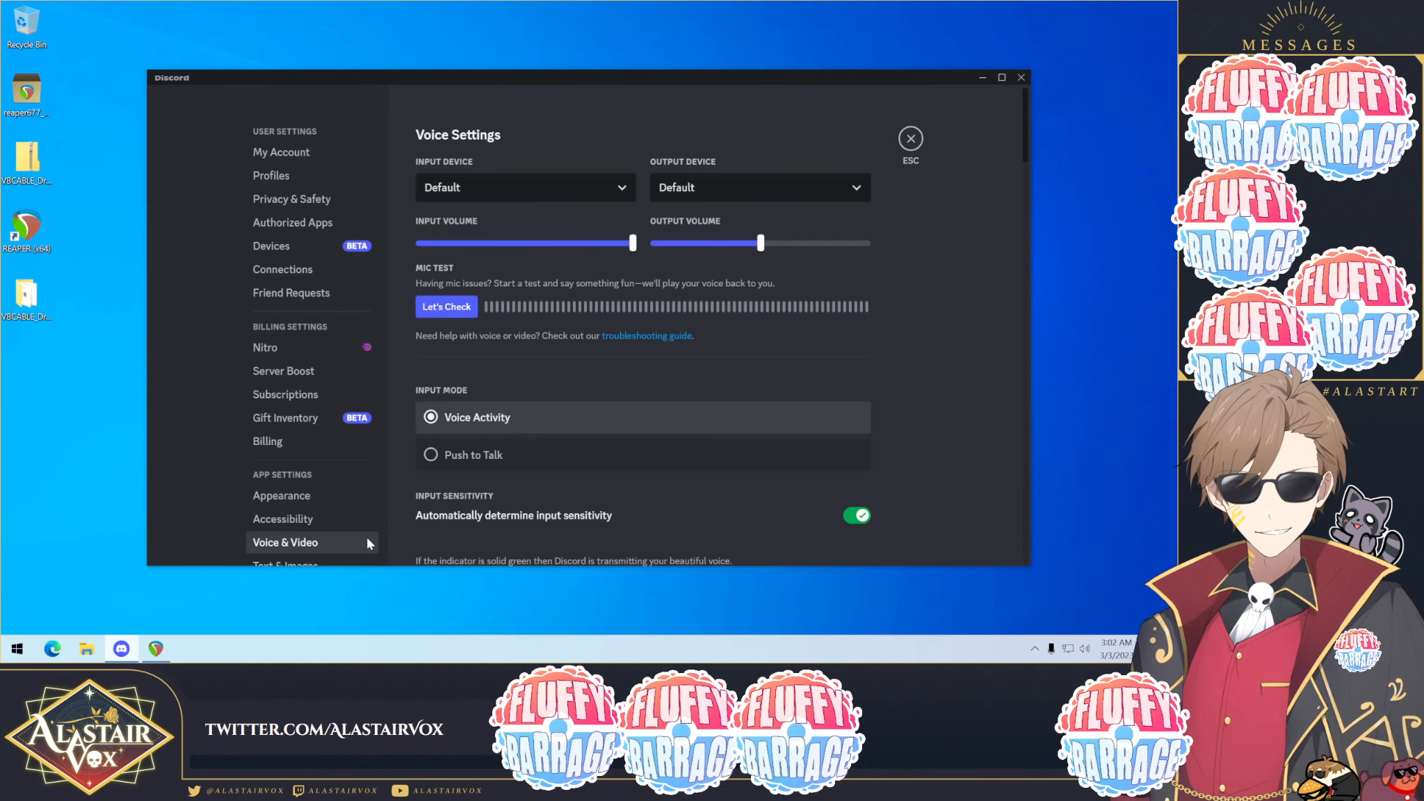
{"action": "left_click", "coordinate": [575, 194]}
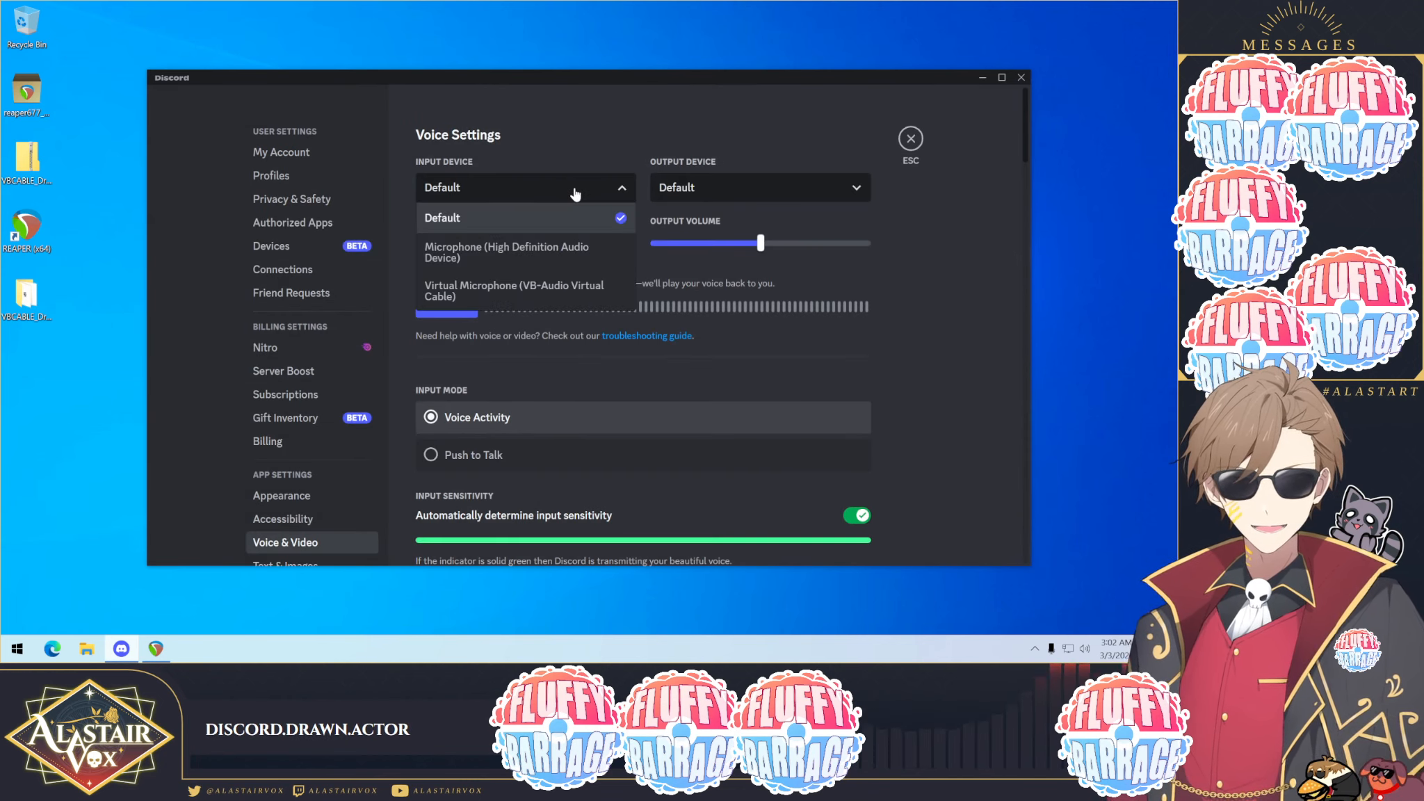
{"action": "left_click", "coordinate": [511, 291]}
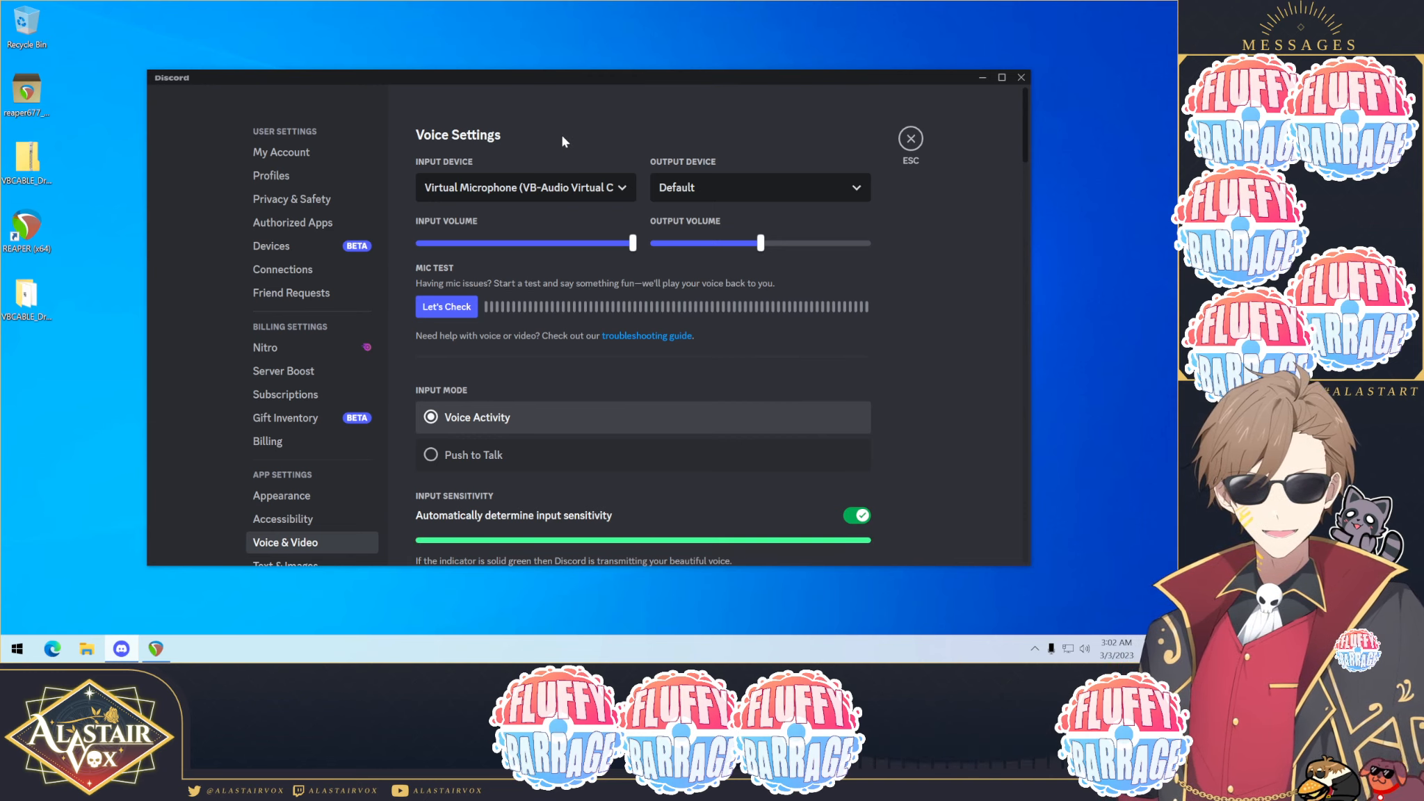
{"action": "left_click", "coordinate": [540, 188]}
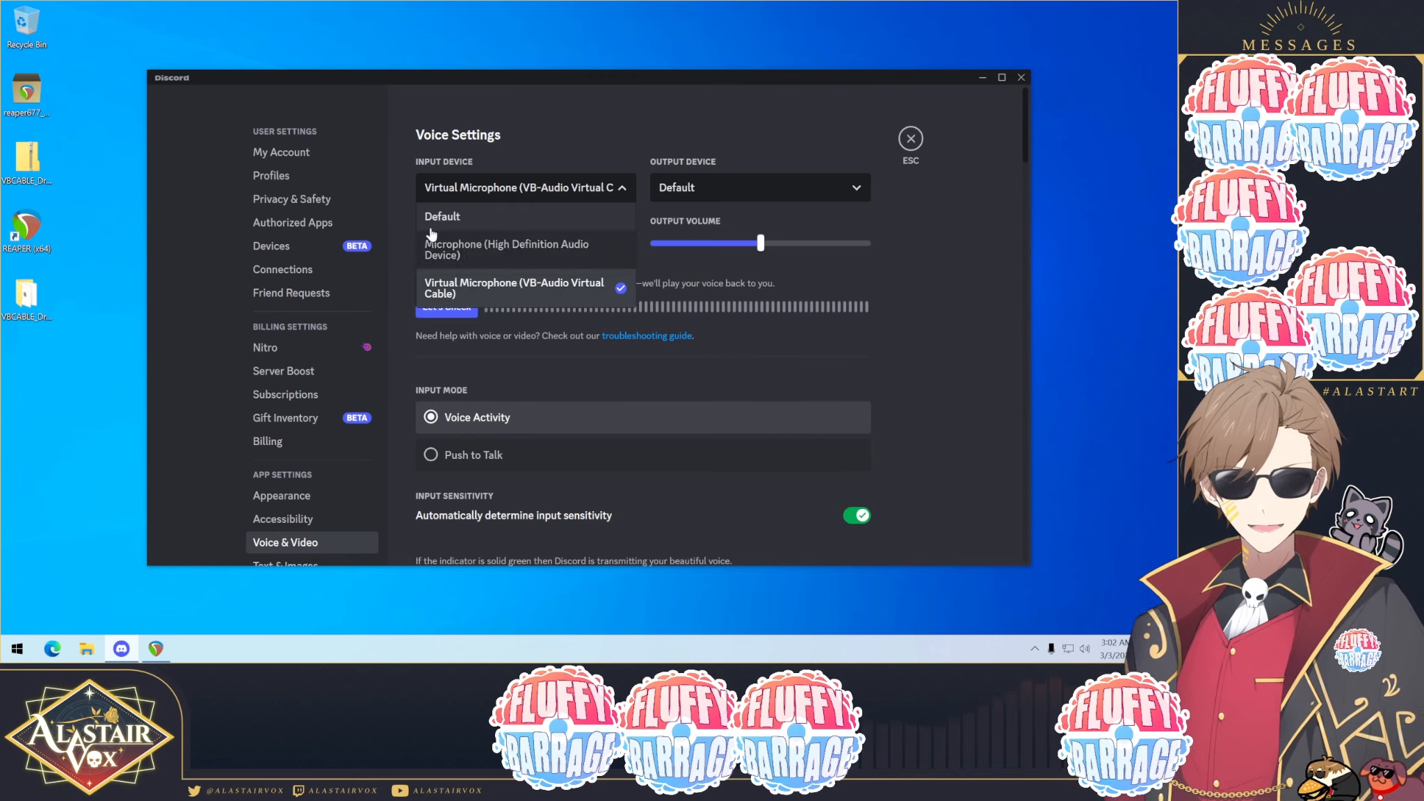
{"action": "left_click", "coordinate": [506, 290]}
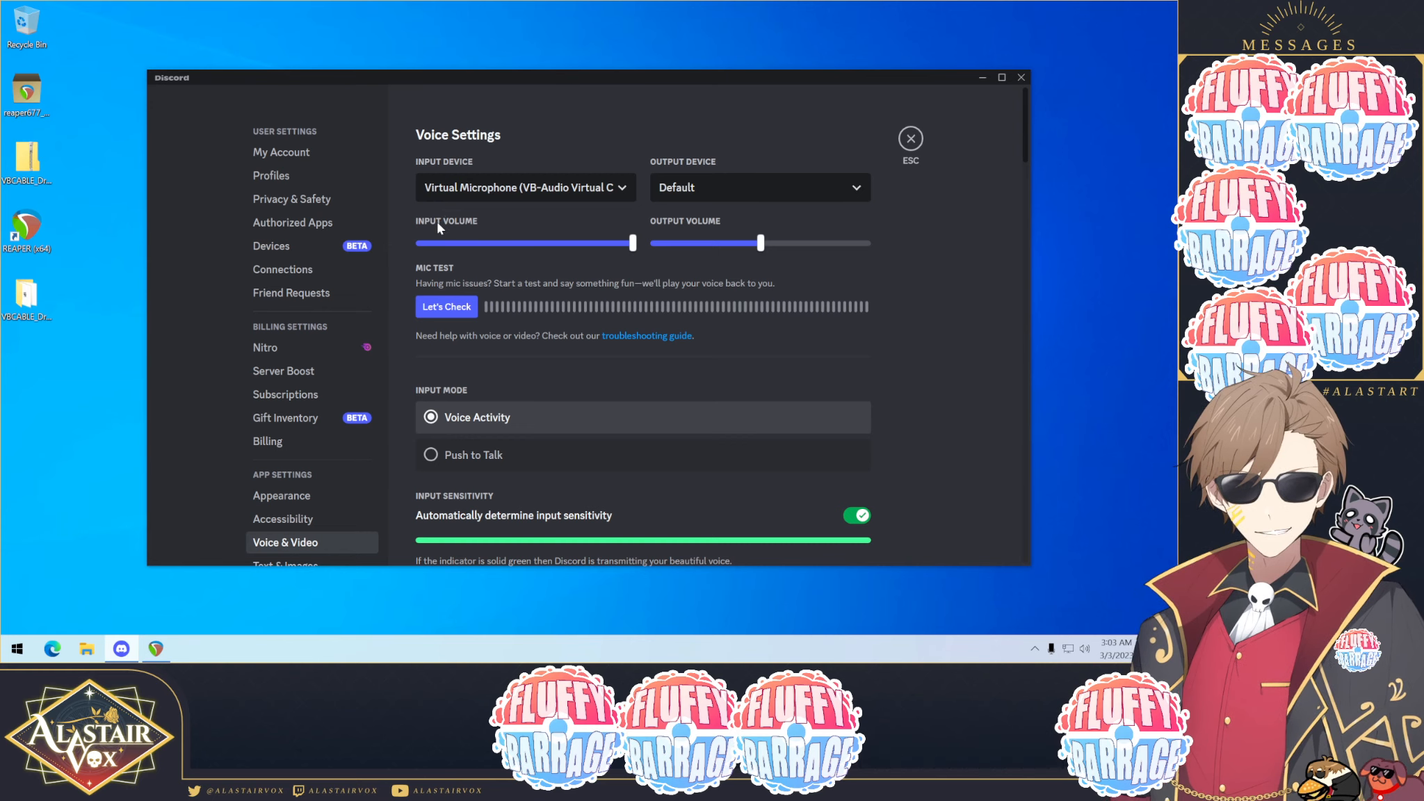
Step: Turn off Echo Cancellation in Discord's voice processing settings
{"action": "mouse_move", "coordinate": [632, 243]}
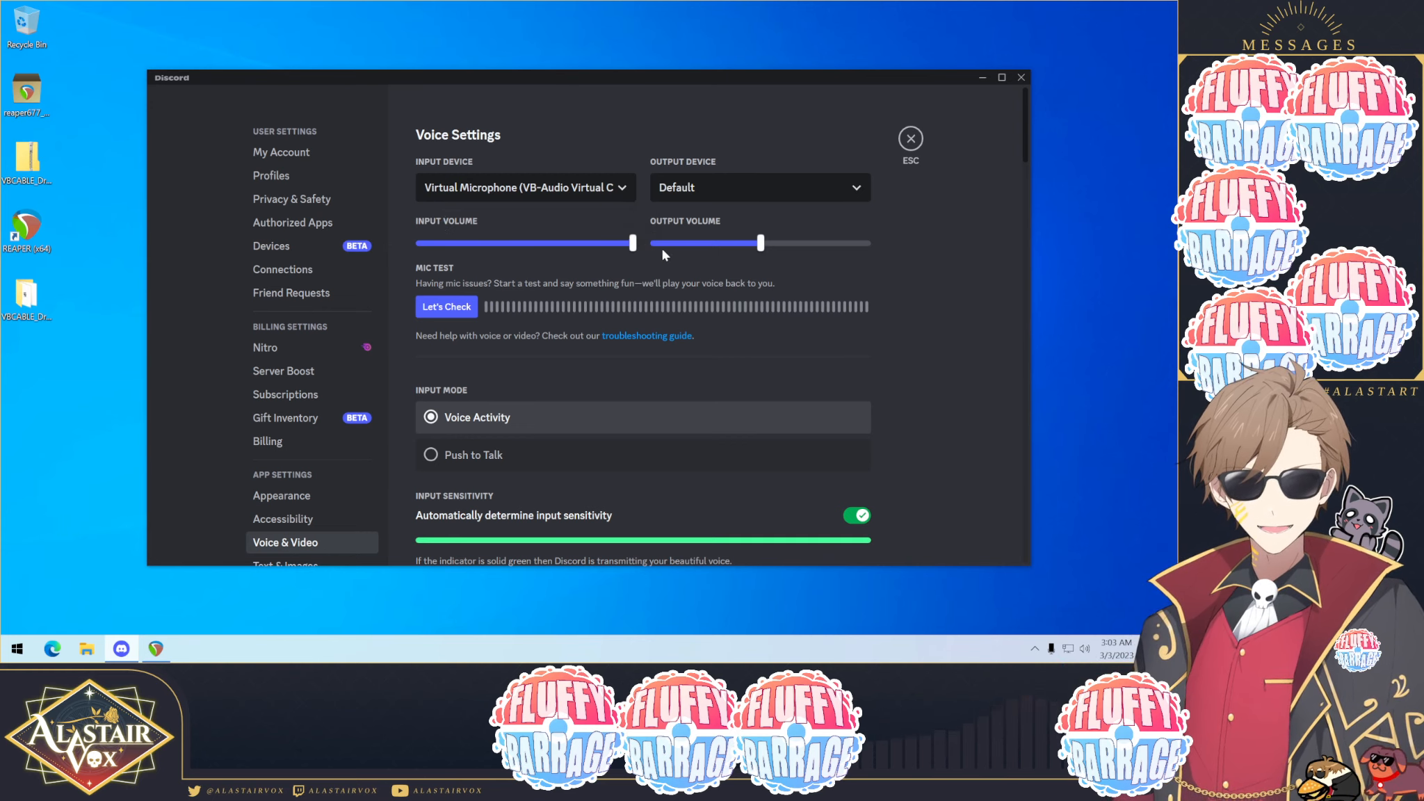
{"action": "scroll", "coordinate": [897, 300], "scroll_direction": "down", "scroll_amount": 3}
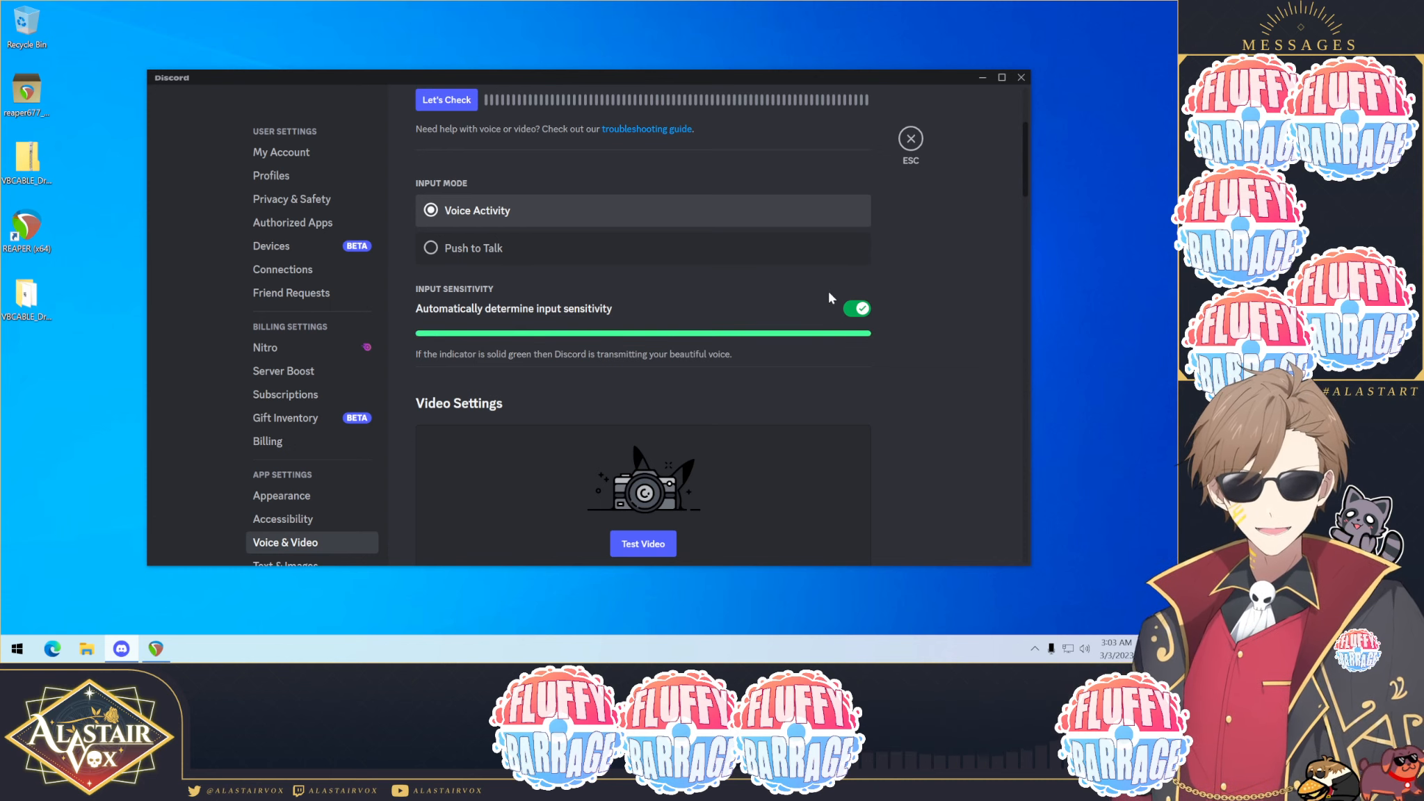
{"action": "scroll", "coordinate": [903, 321], "scroll_direction": "down", "scroll_amount": 4}
{"action": "scroll", "coordinate": [920, 328], "scroll_direction": "down", "scroll_amount": 10}
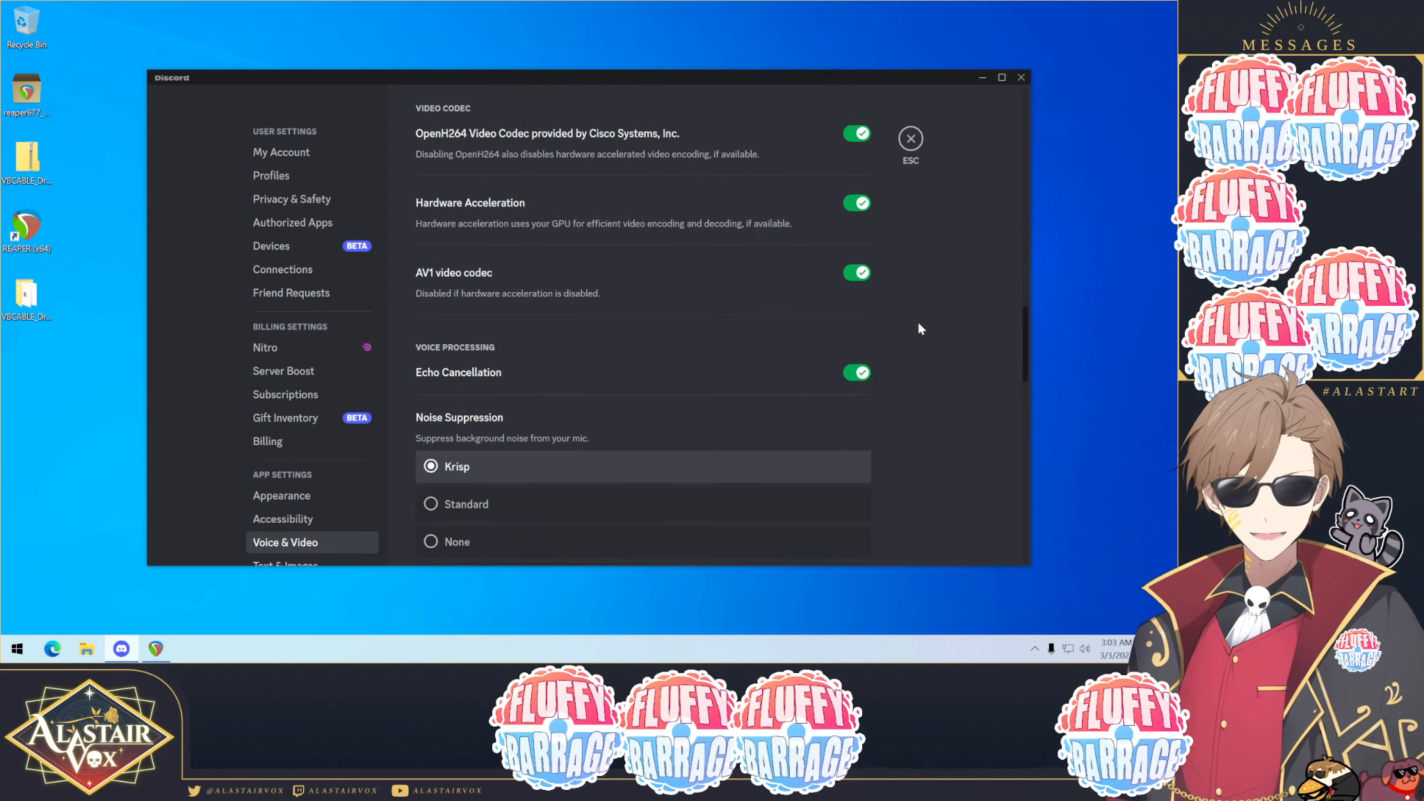
{"action": "scroll", "coordinate": [919, 327], "scroll_direction": "down", "scroll_amount": 2}
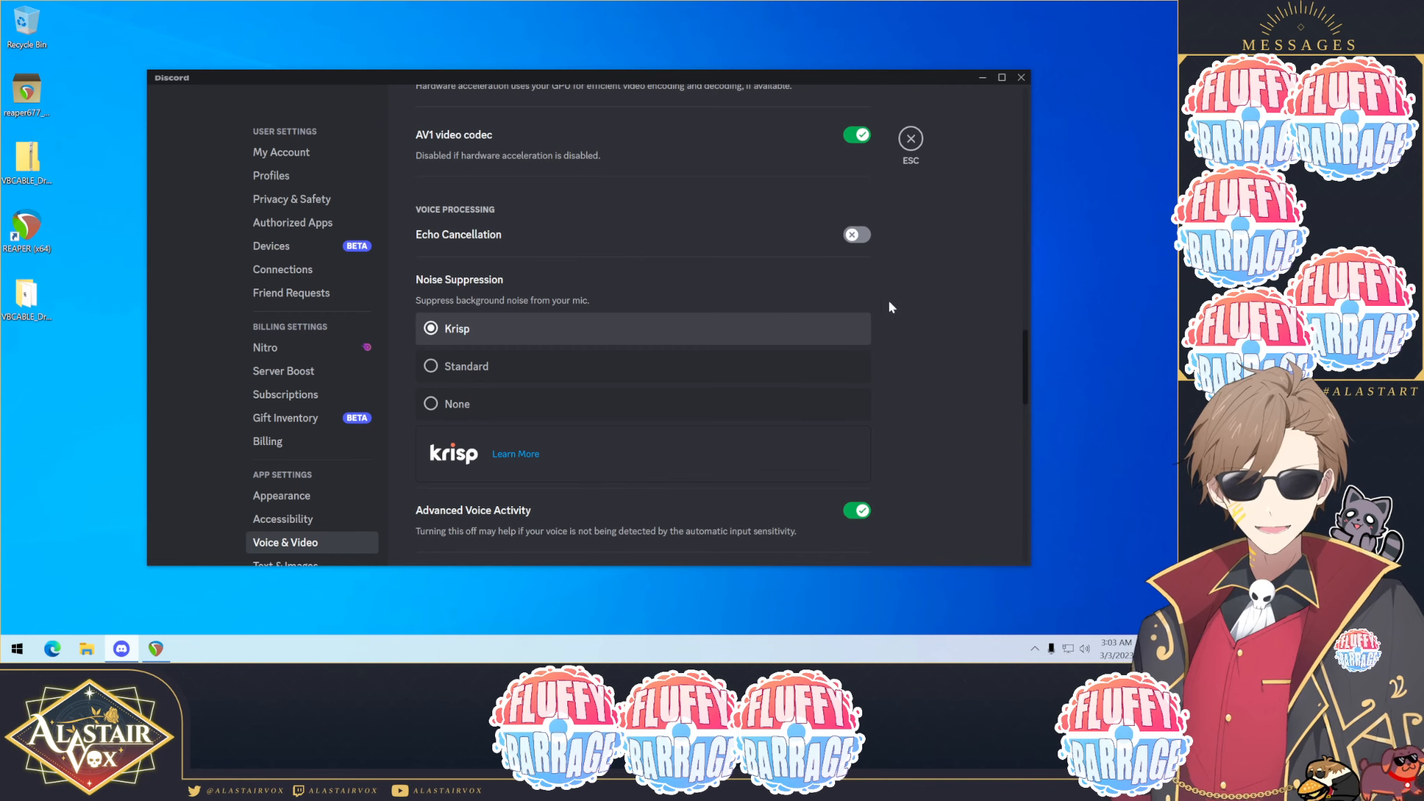
{"action": "scroll", "coordinate": [890, 306], "scroll_direction": "down", "scroll_amount": 2}
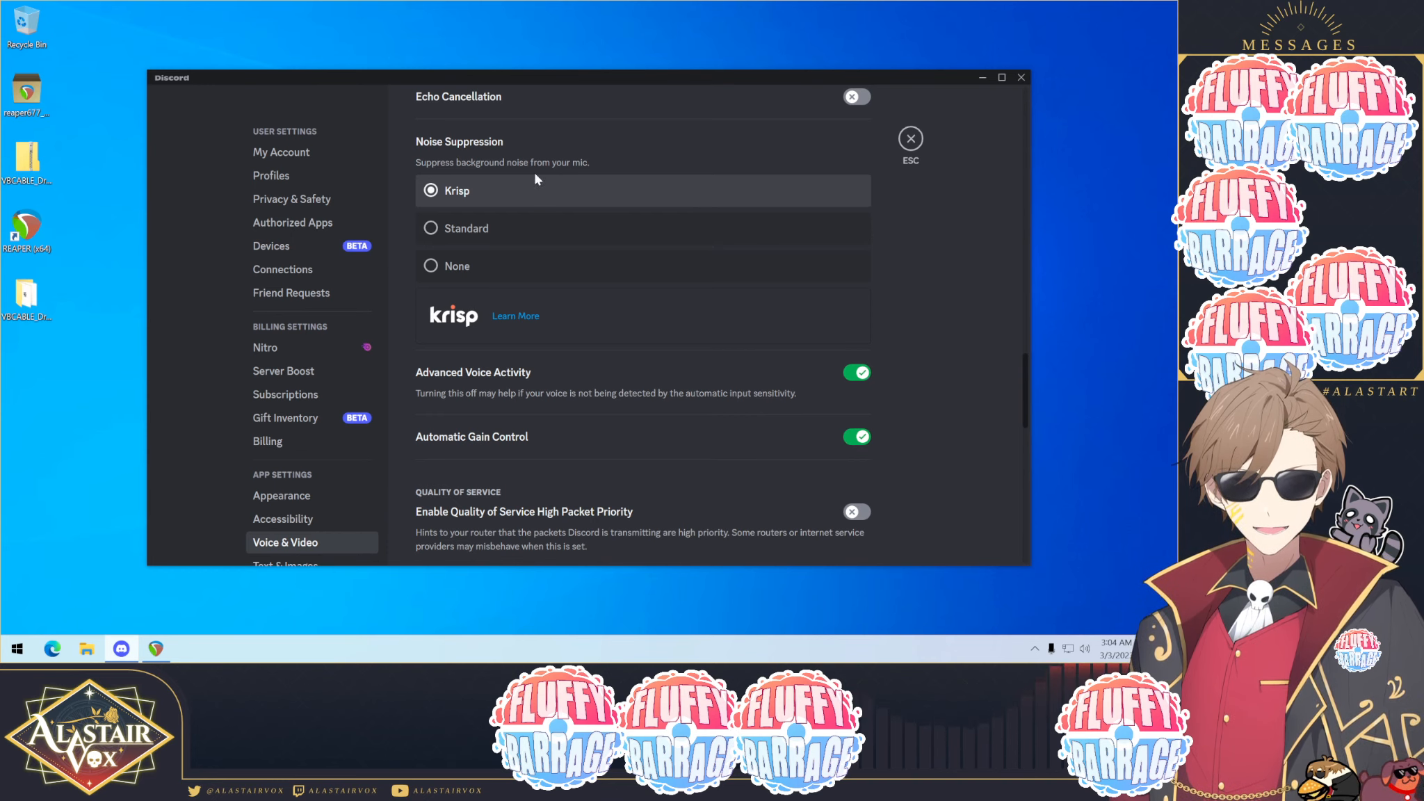
Step: Set Discord's noise suppression to None and switch back to REAPER
{"action": "left_click", "coordinate": [494, 231]}
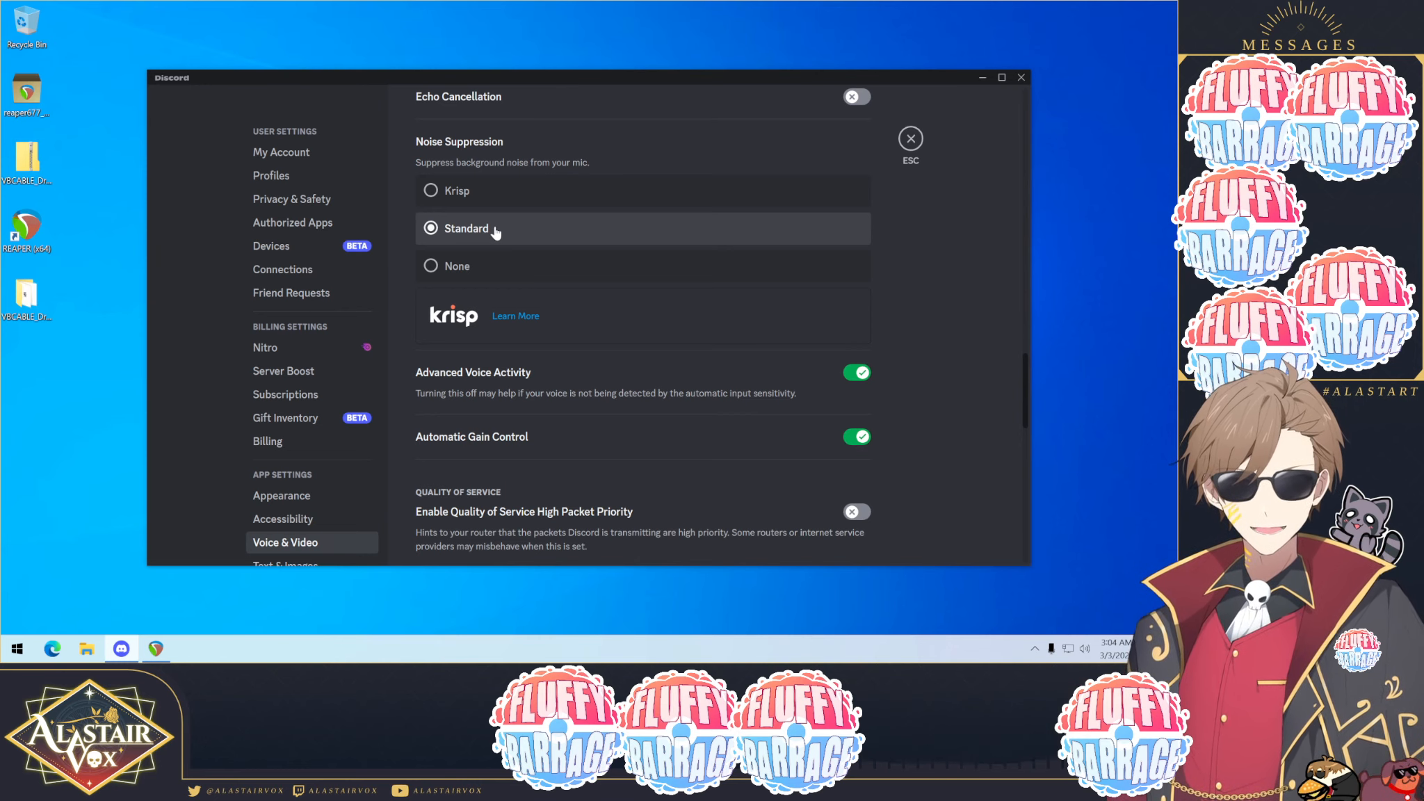
{"action": "left_click", "coordinate": [531, 265]}
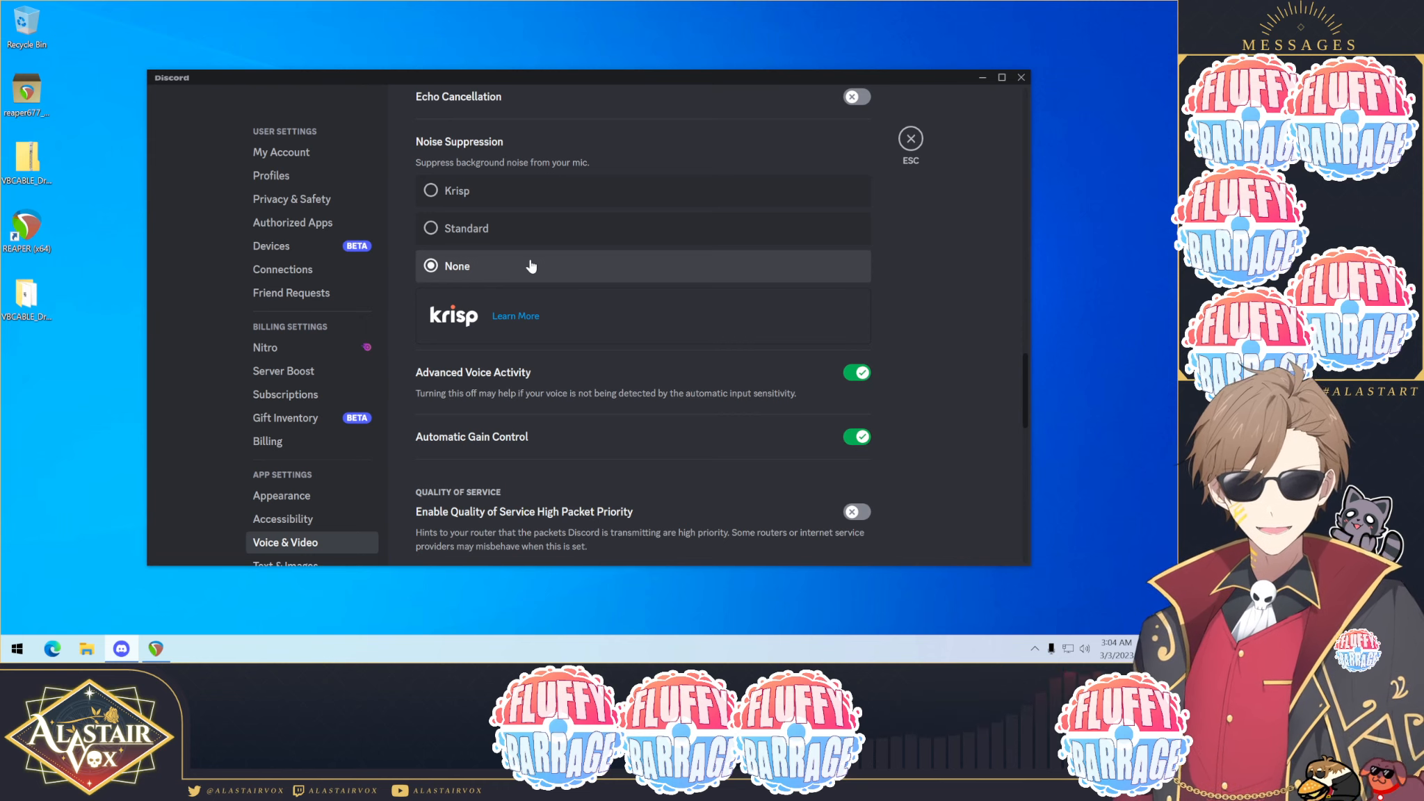
{"action": "scroll", "coordinate": [531, 265], "scroll_direction": "up", "scroll_amount": 1}
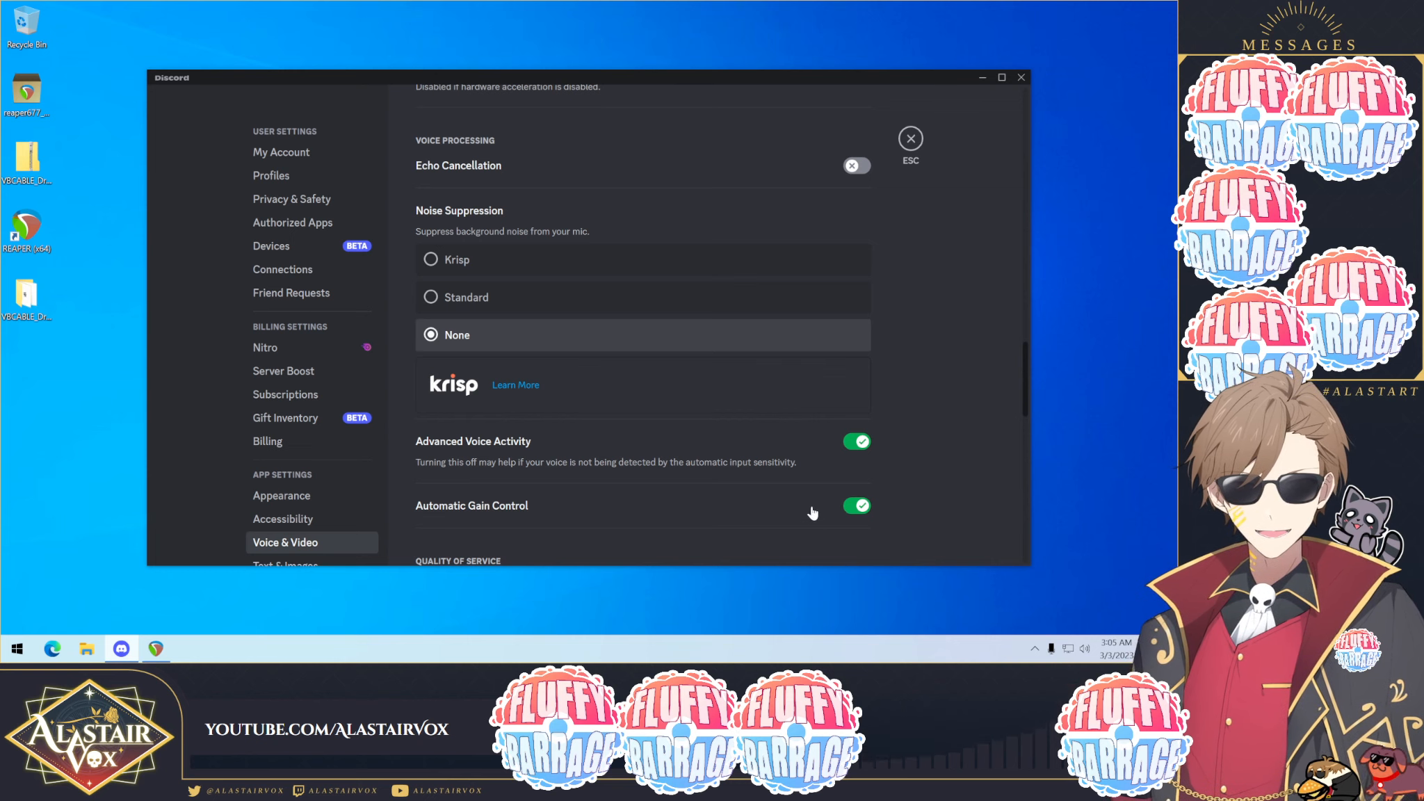
{"action": "scroll", "coordinate": [944, 435], "scroll_direction": "down", "scroll_amount": 3}
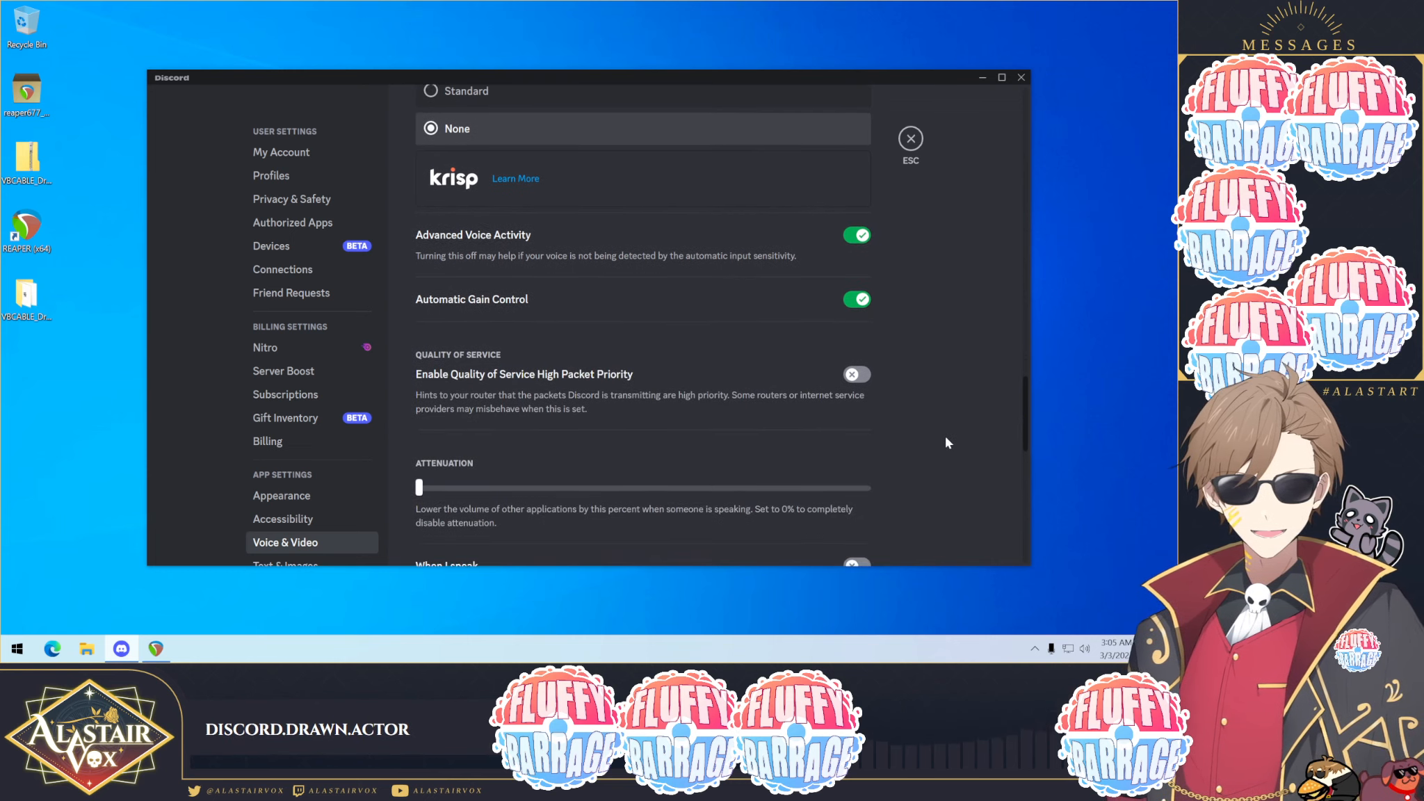
{"action": "scroll", "coordinate": [946, 438], "scroll_direction": "down", "scroll_amount": 1}
{"action": "scroll", "coordinate": [945, 442], "scroll_direction": "down", "scroll_amount": 1}
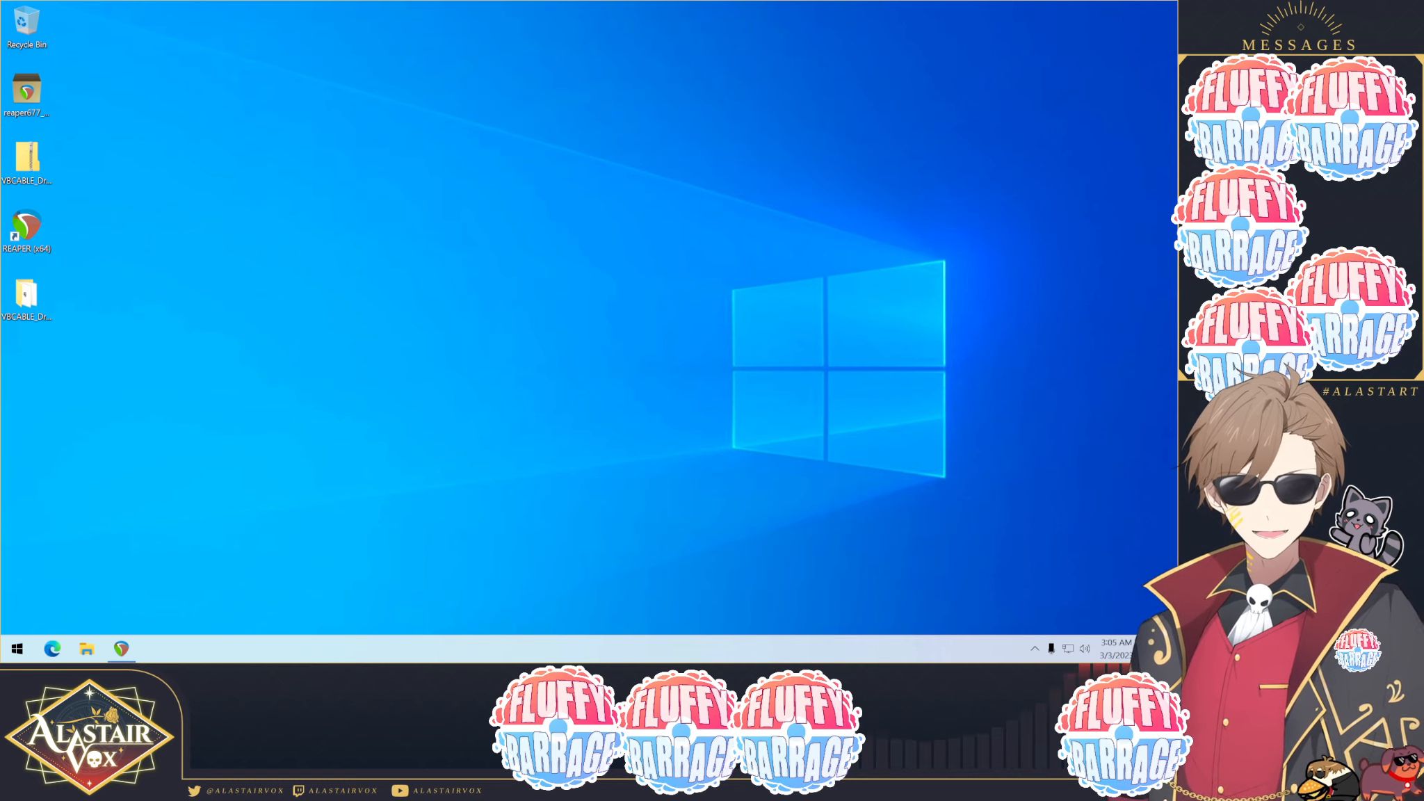
{"action": "left_click", "coordinate": [121, 648]}
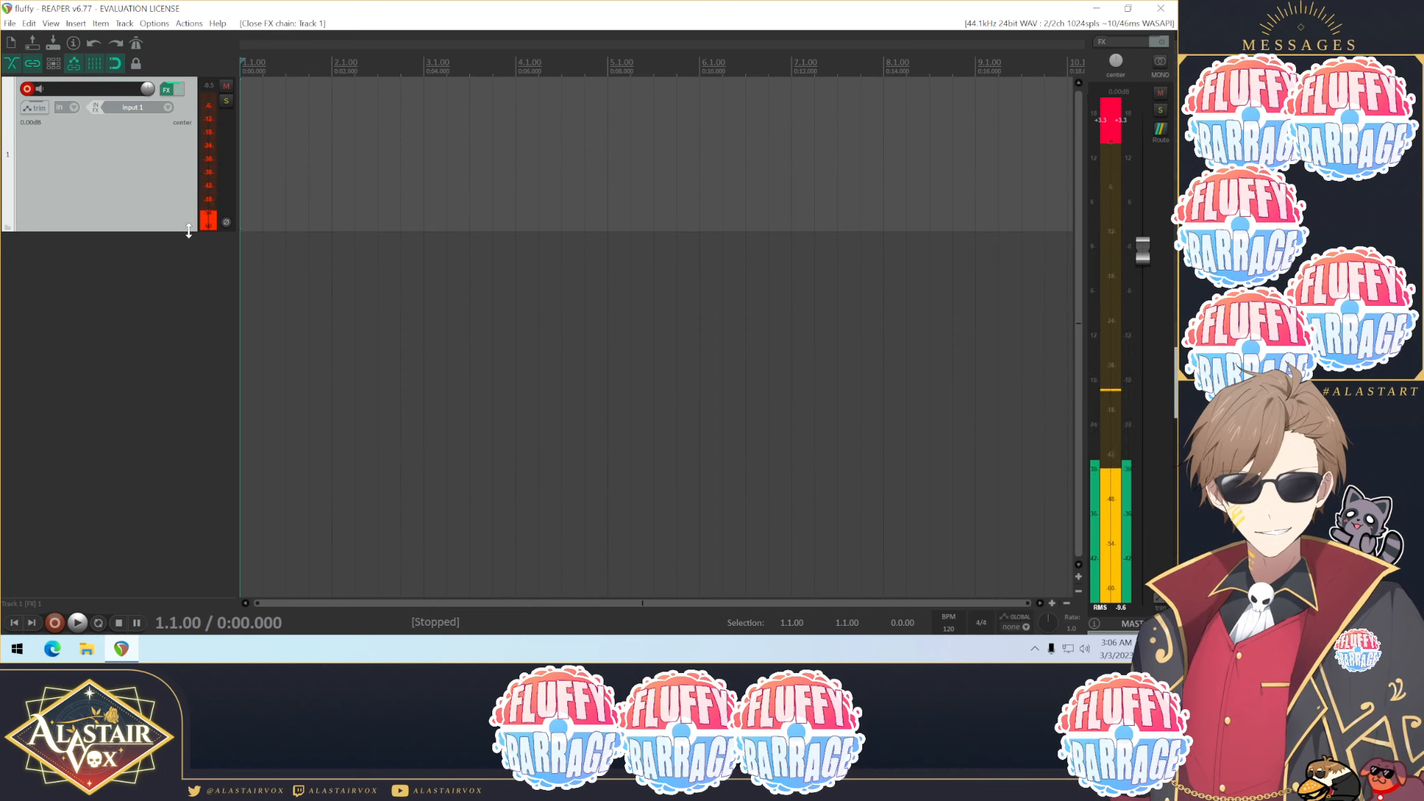
Step: Make the REAPER track taller and open the recording devices list in the Windows Sound dialog
{"action": "left_click_drag", "start_coordinate": [186, 230], "coordinate": [165, 493]}
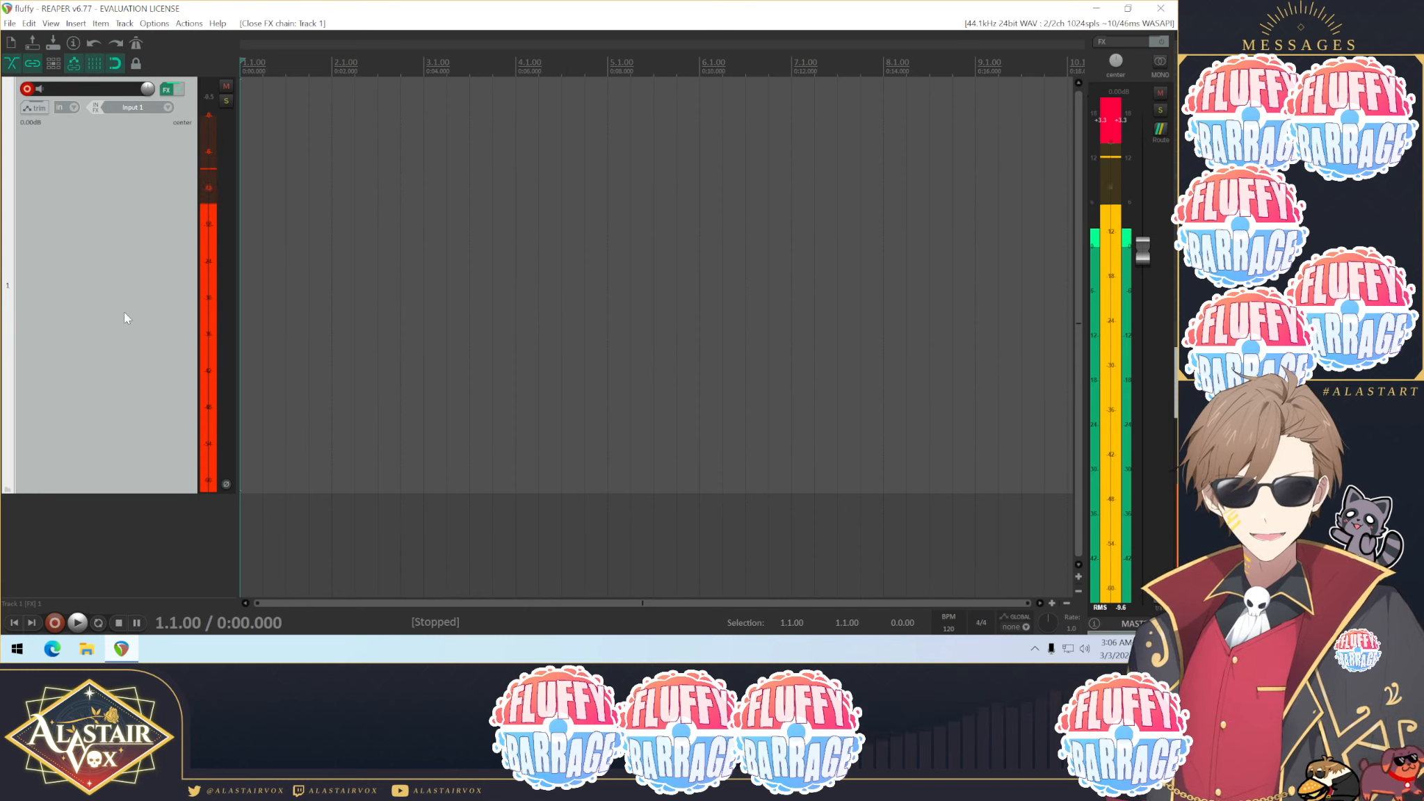
{"action": "right_click", "coordinate": [1085, 649]}
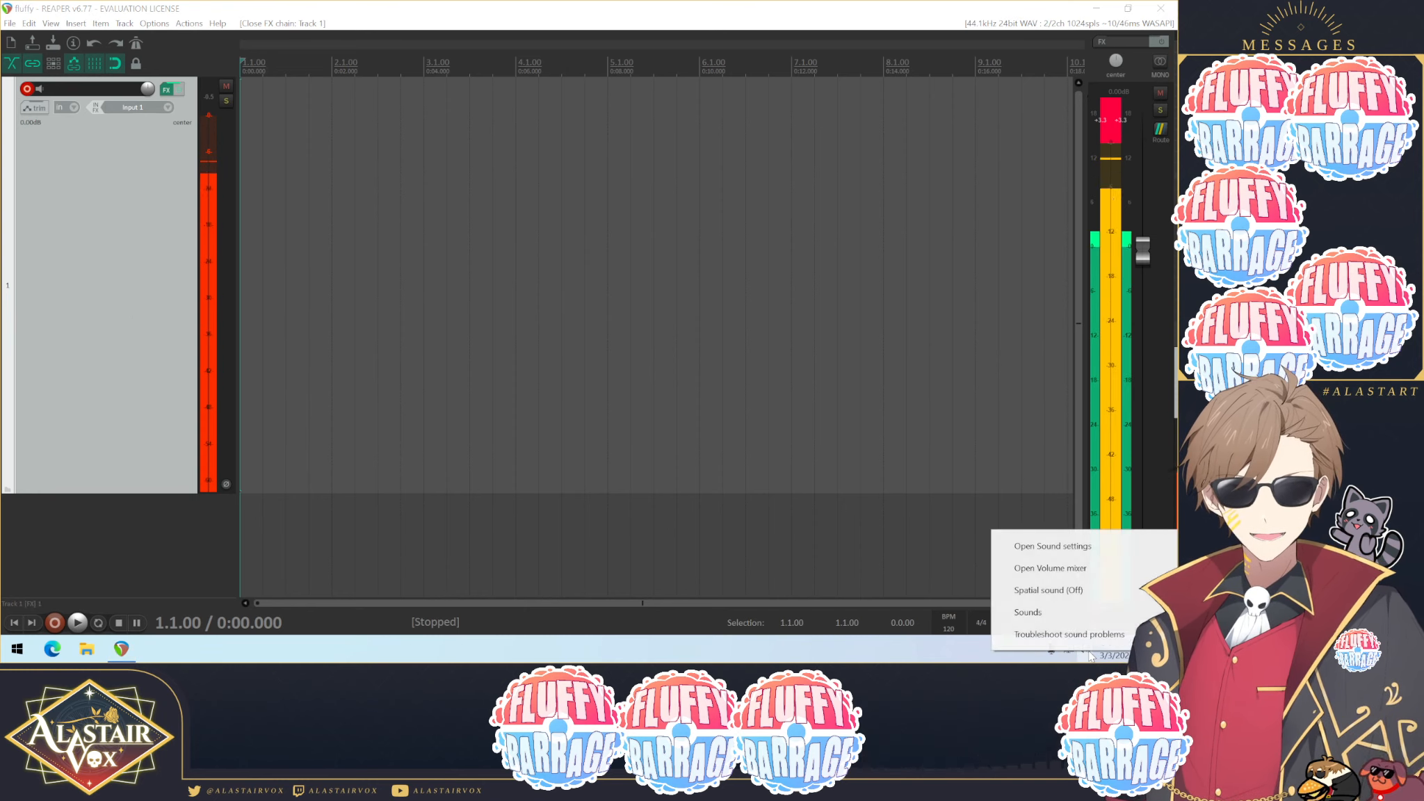
{"action": "left_click", "coordinate": [1019, 612]}
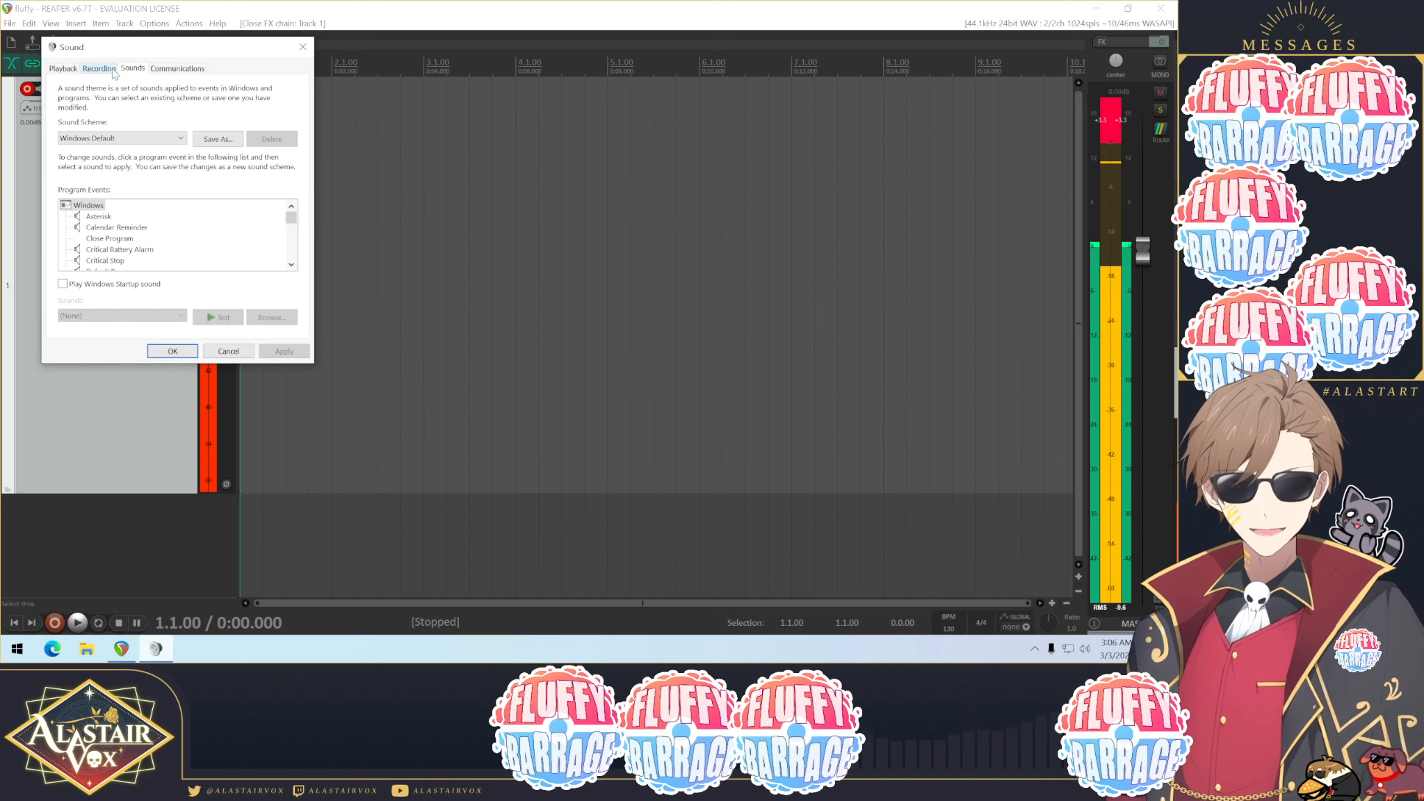
{"action": "left_click", "coordinate": [98, 68]}
{"action": "left_click_drag", "start_coordinate": [105, 47], "coordinate": [533, 177]}
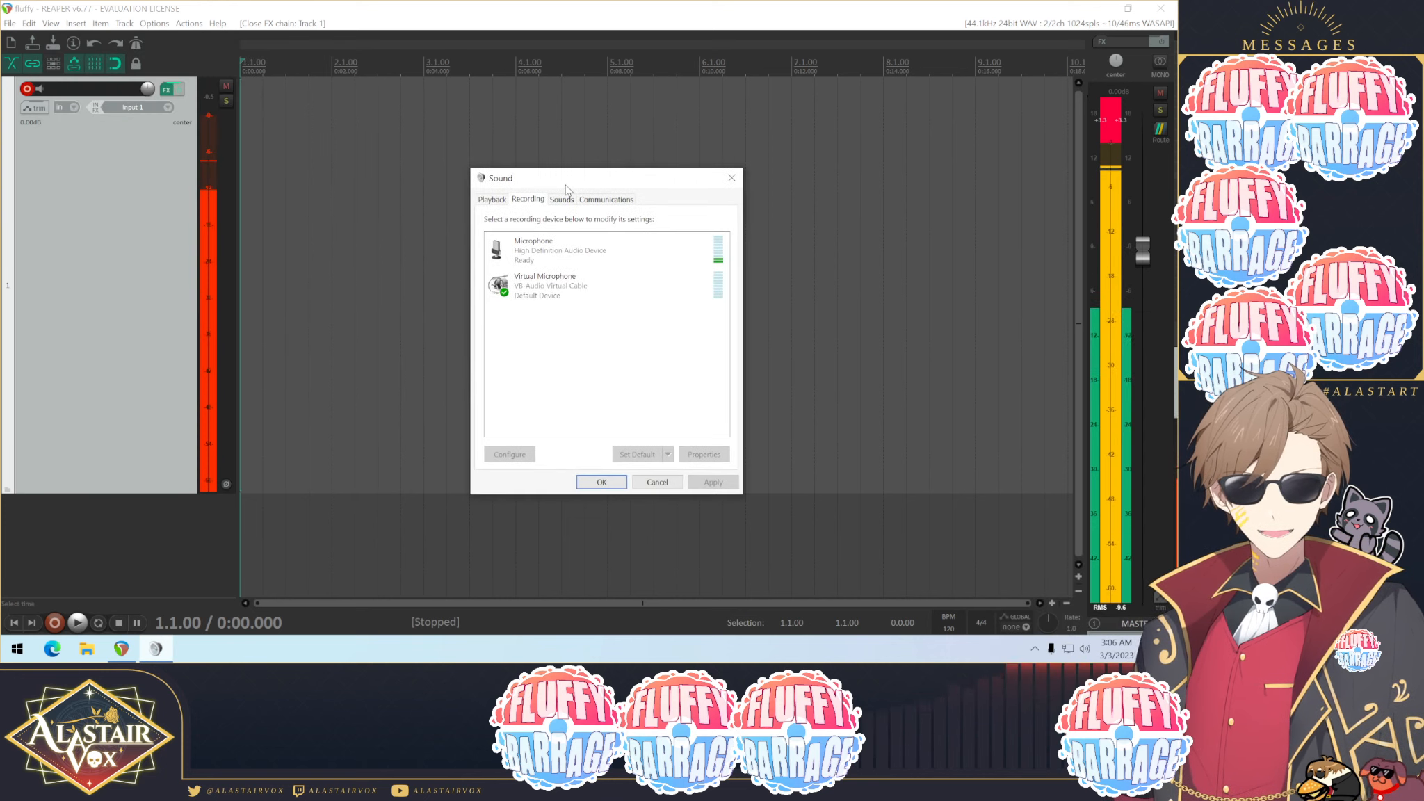
Step: Open the physical Microphone's properties and set its input level to 66
{"action": "right_click", "coordinate": [554, 254]}
{"action": "left_click", "coordinate": [624, 351]}
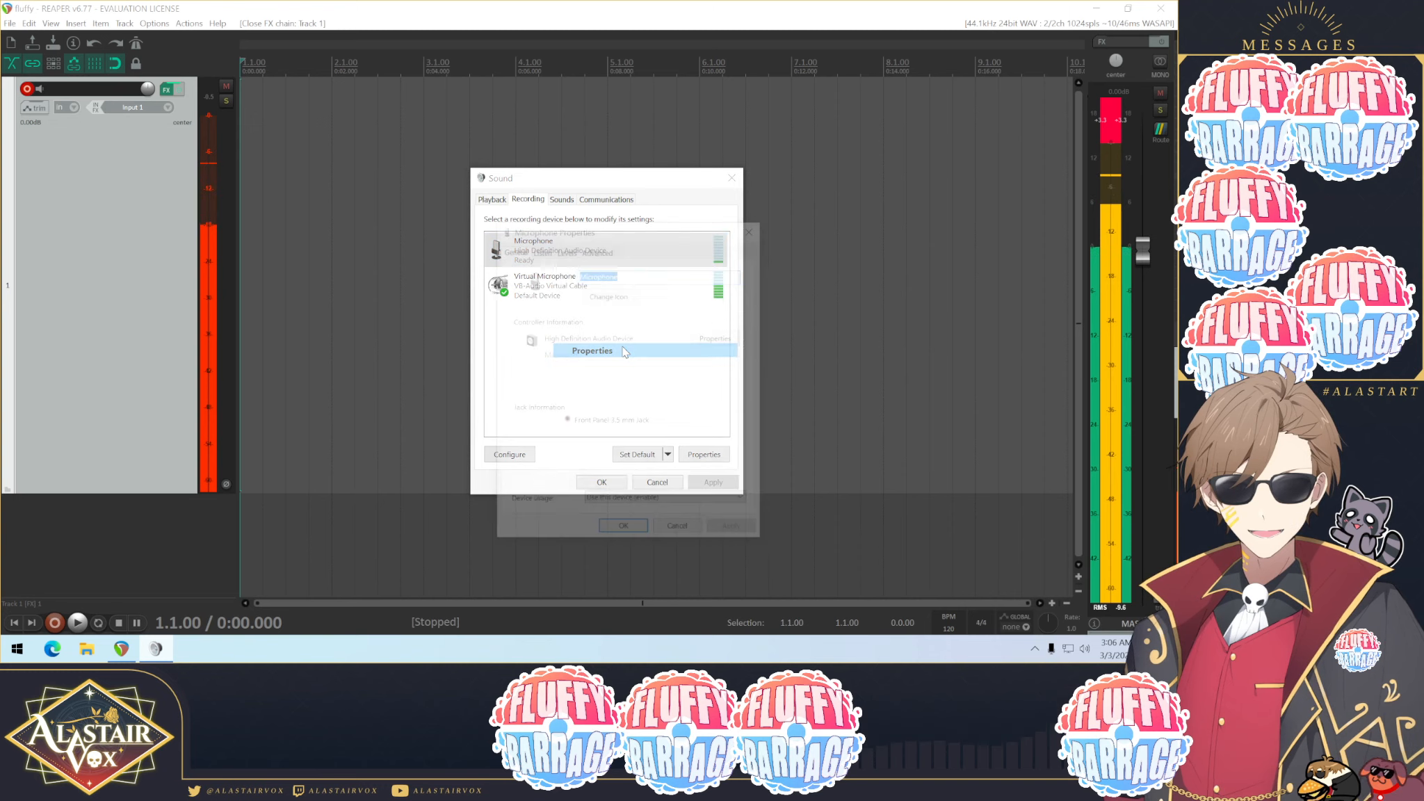
{"action": "left_click", "coordinate": [564, 248]}
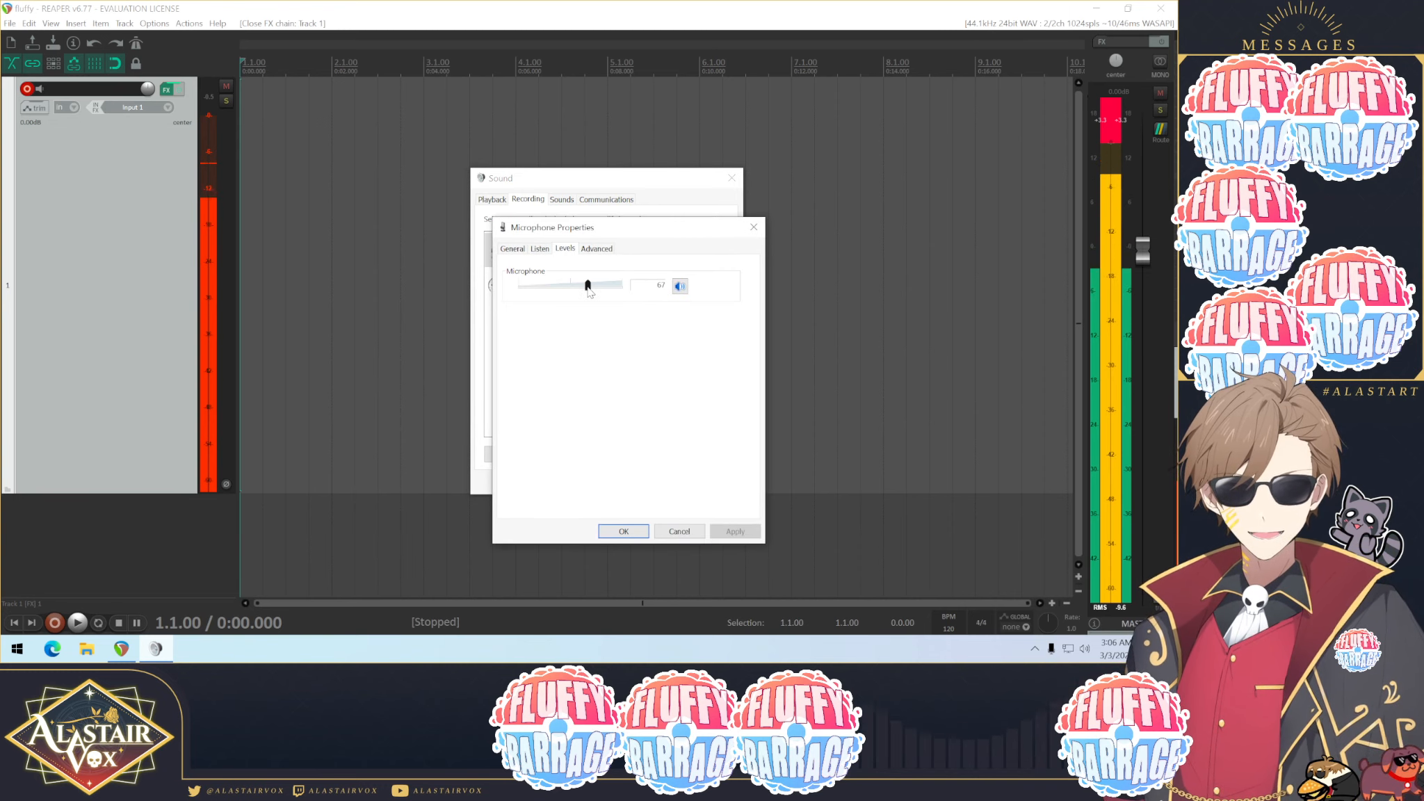
{"action": "mouse_move", "coordinate": [588, 286]}
{"action": "left_mouse_down"}
{"action": "mouse_move", "coordinate": [513, 289]}
{"action": "mouse_move", "coordinate": [578, 292]}
{"action": "left_mouse_up"}
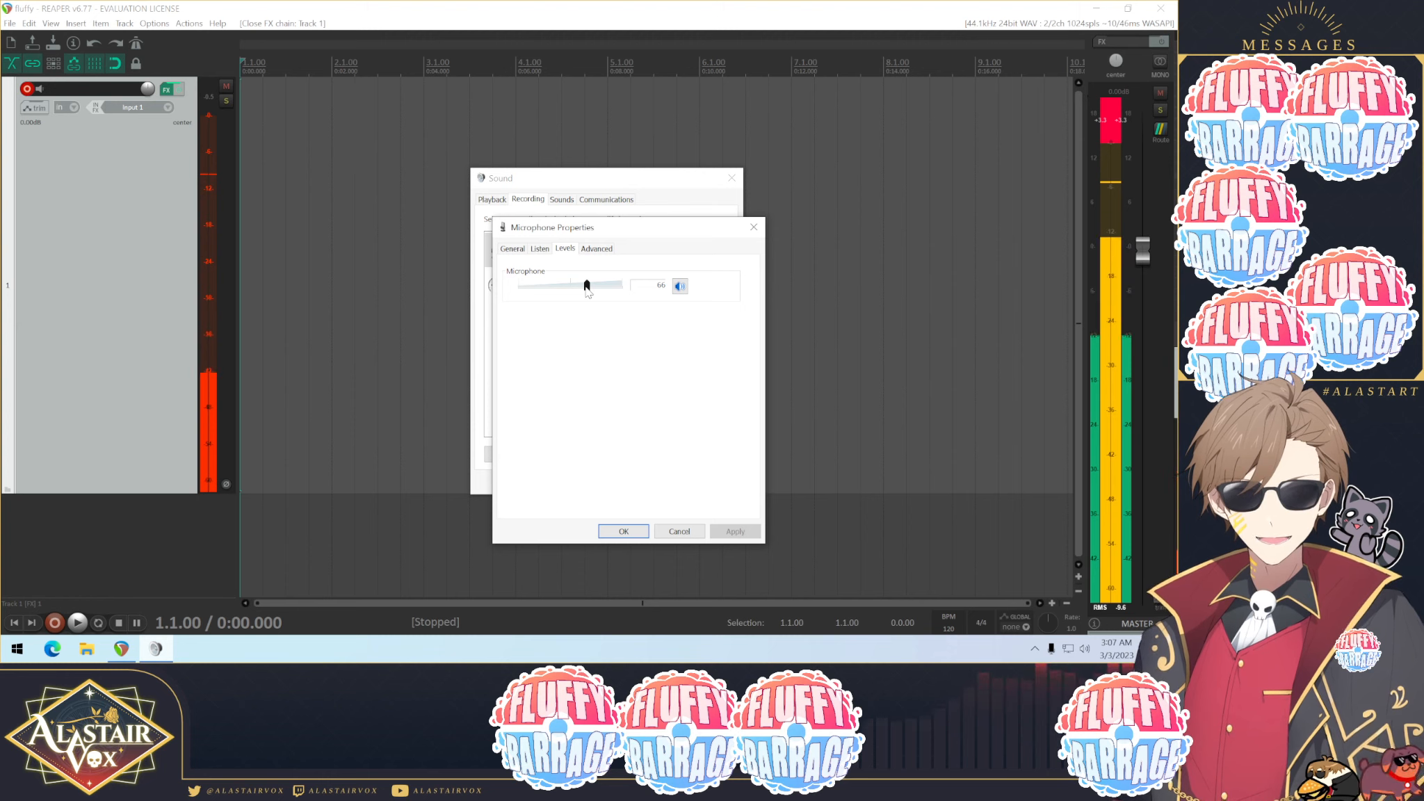
{"action": "left_click_drag", "start_coordinate": [599, 240], "coordinate": [696, 237]}
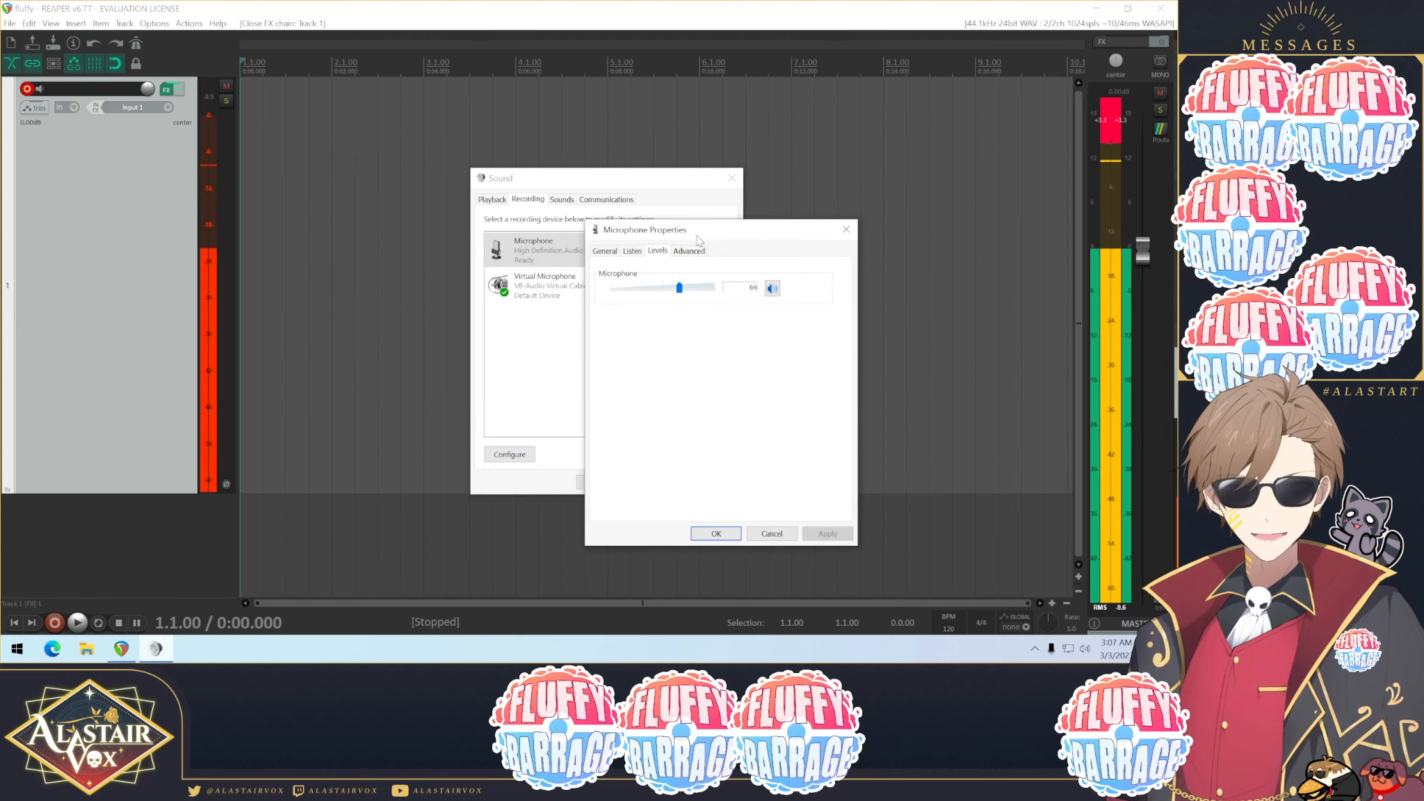